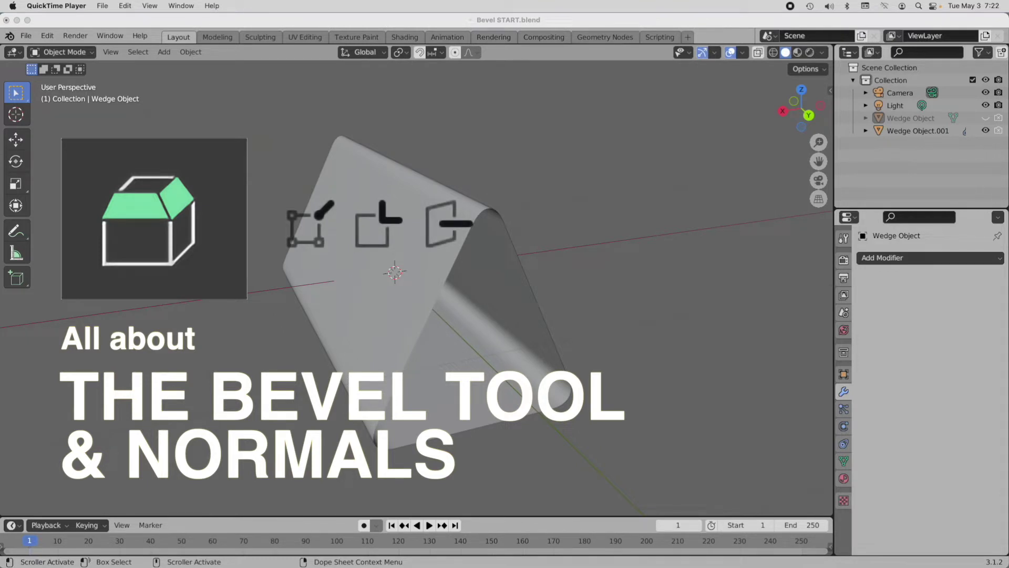
Examine the rounded wedge, Wedge Object.001, and its beveled edge geometry in Edit Mode, returning to Object Mode
click(513, 313)
mouse_move(512, 313)
middle_down()
mouse_move(470, 296)
mouse_move(497, 311)
middle_up()
middle_drag(273, 364, 288, 371)
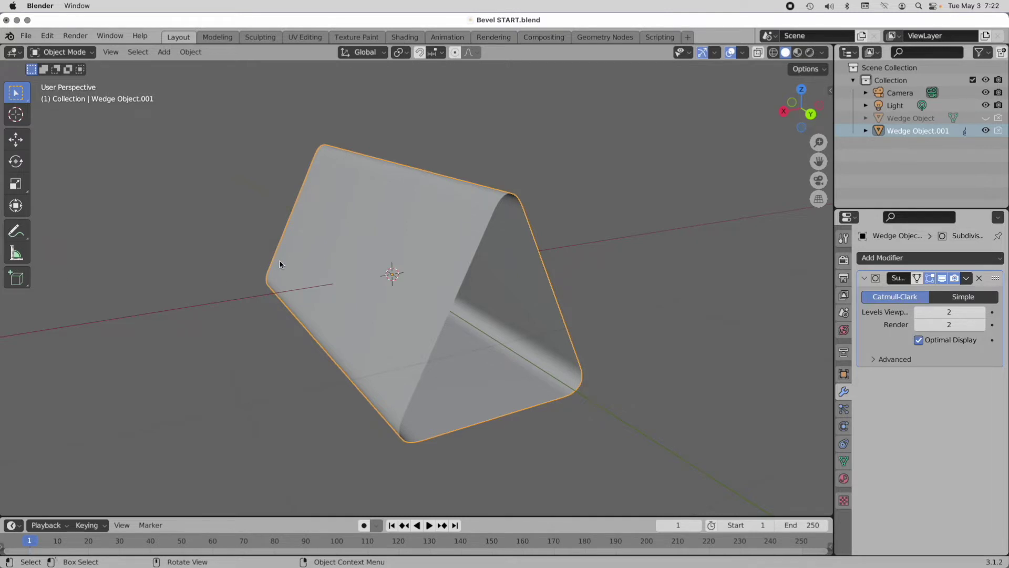
key(Tab)
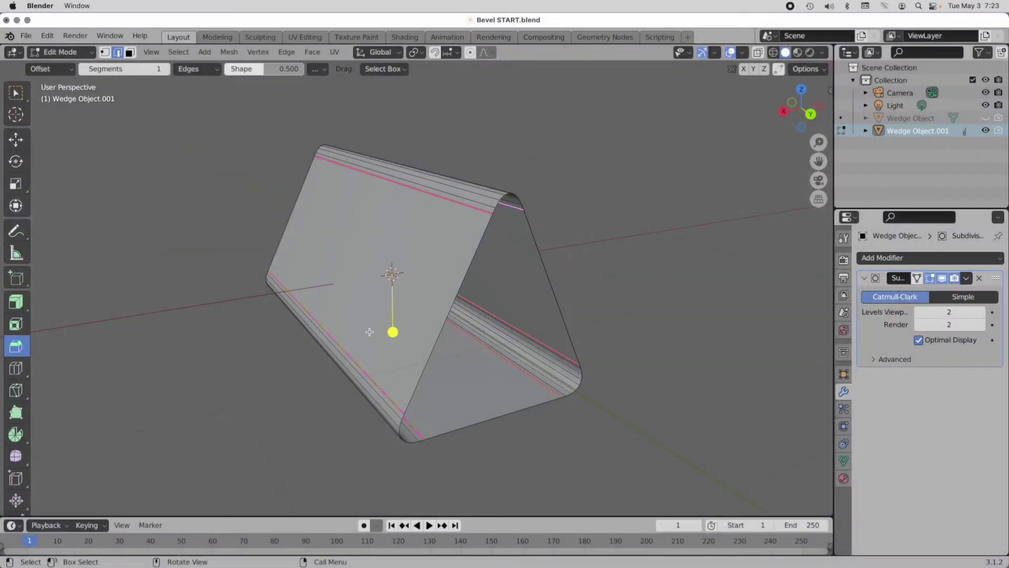
key(Tab)
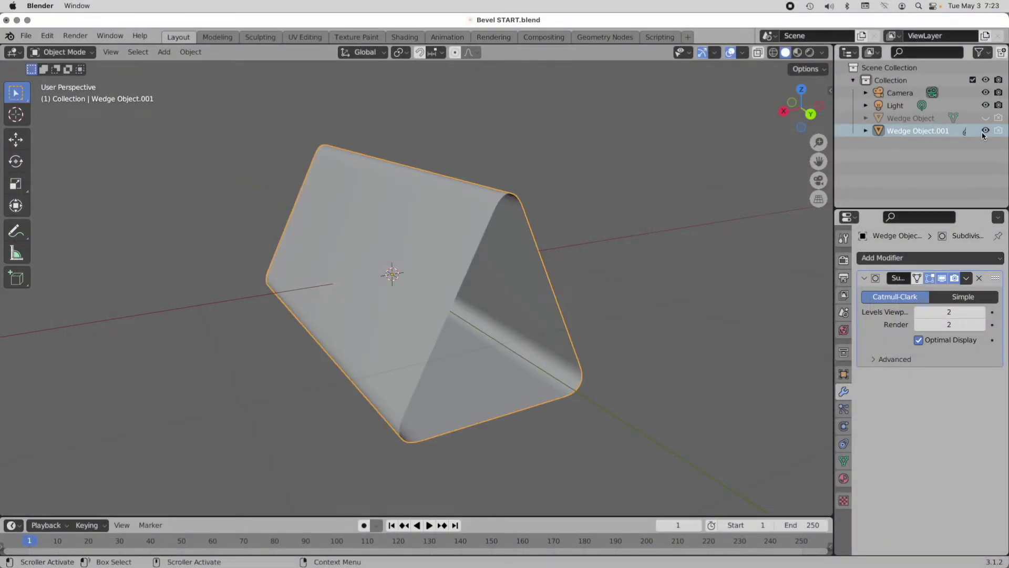
Rename Wedge Object.001 as FINAL
double_click(919, 131)
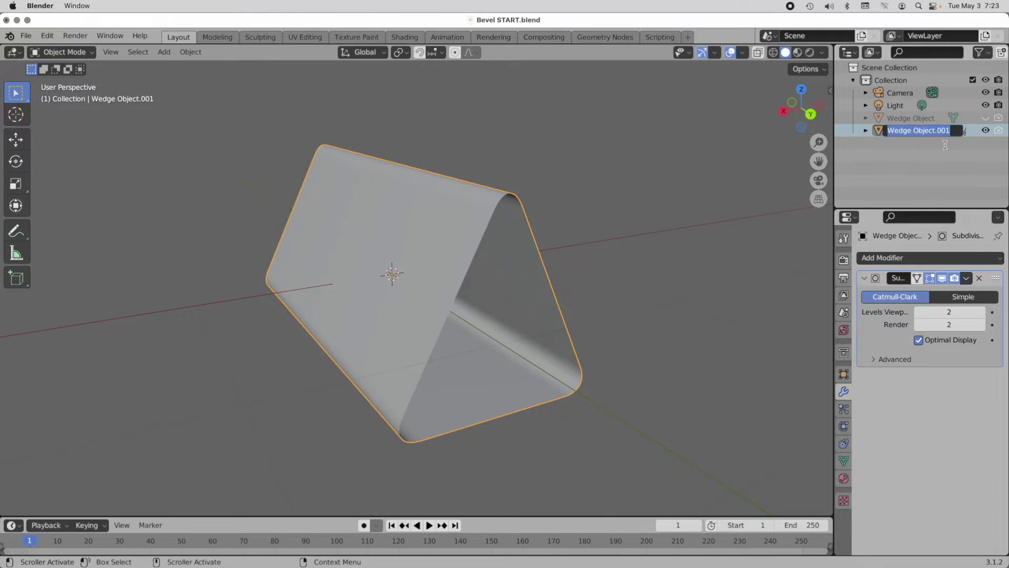
text(FINAL)
key(Return)
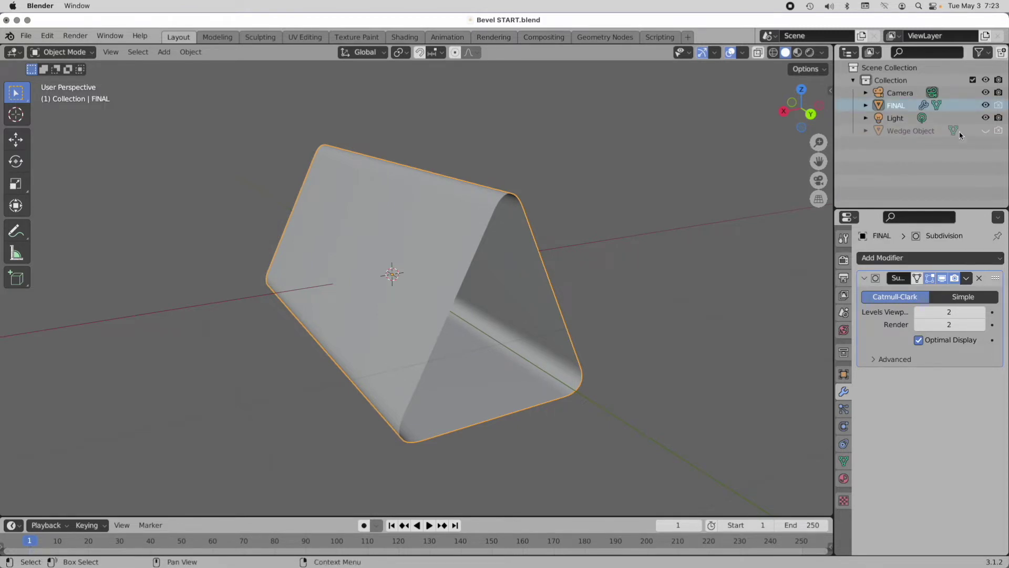
Hide the FINAL object and show the original Wedge Object in the viewport
click(987, 105)
click(986, 130)
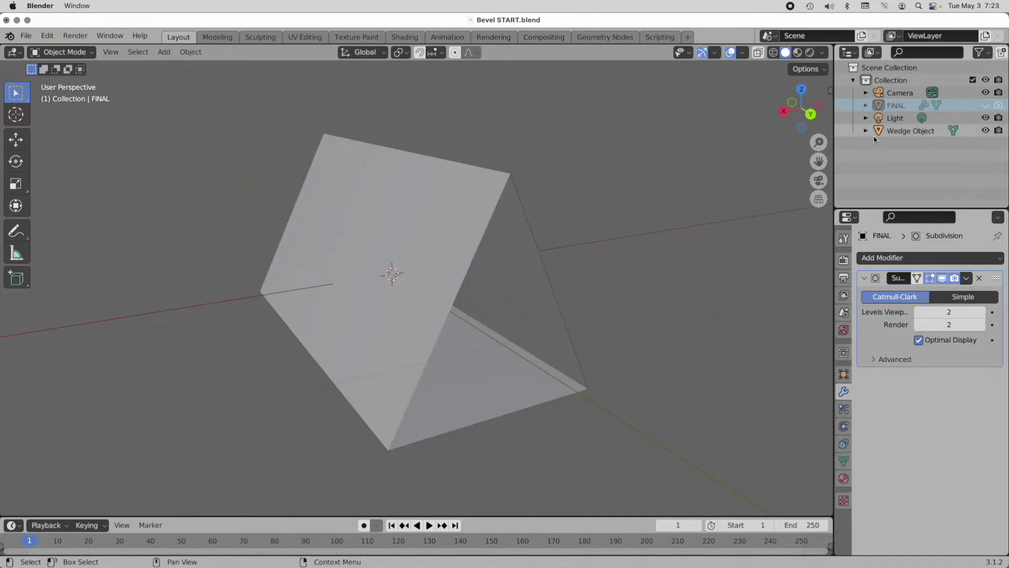
middle_drag(619, 219, 595, 232)
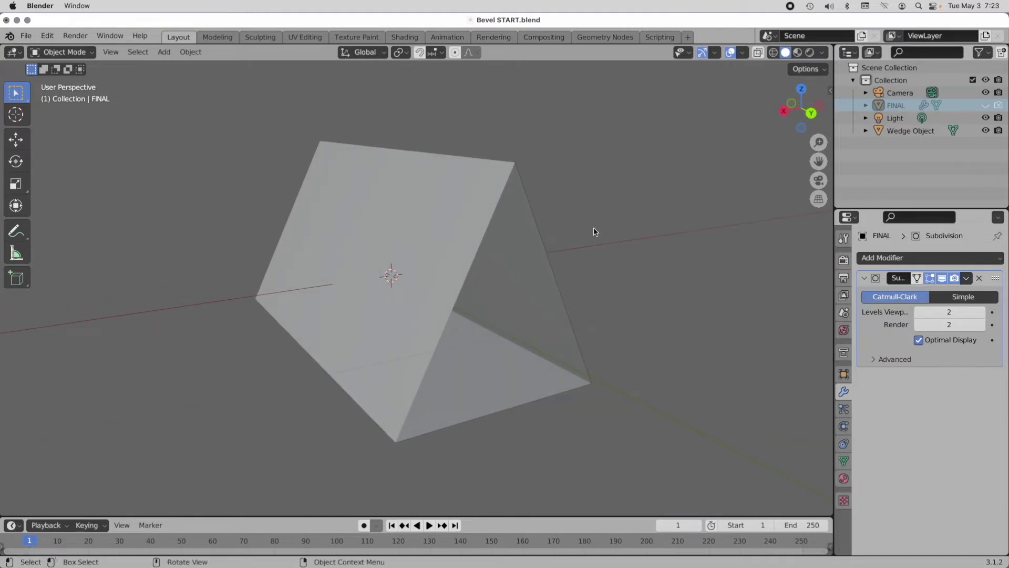
Select the three lengthwise corner edges of the Wedge Object in Edit Mode
click(514, 182)
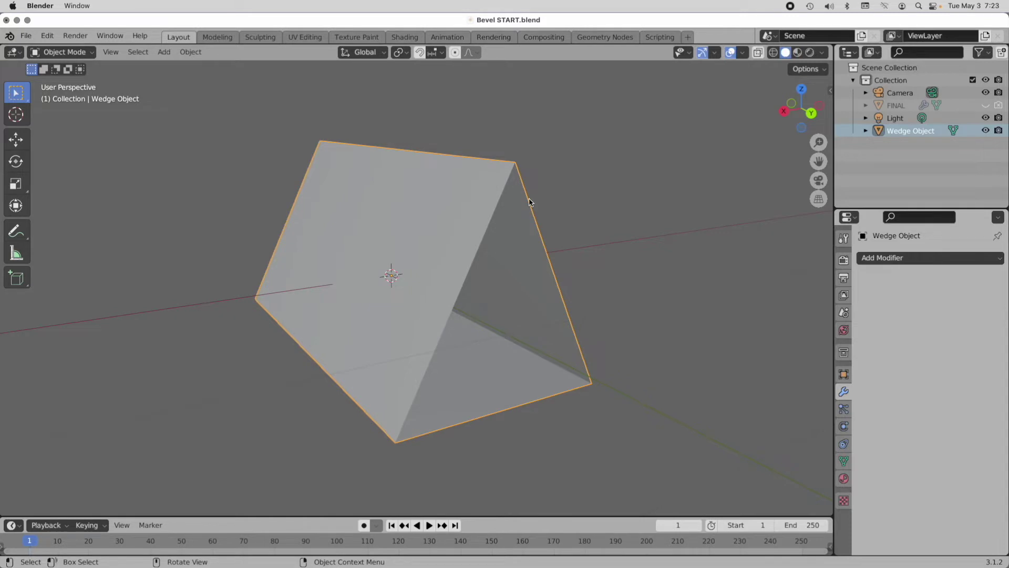
key(Tab)
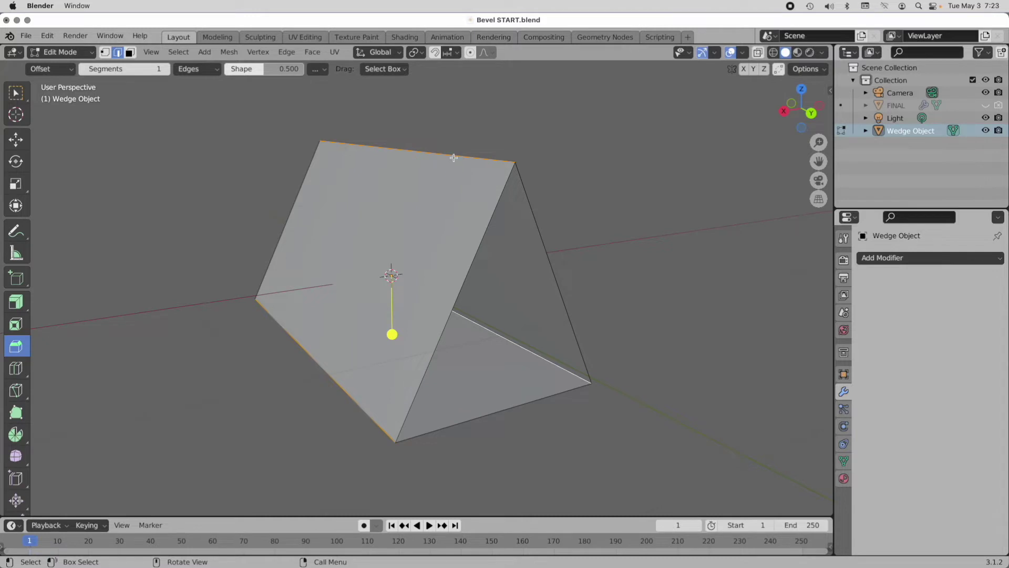
click(353, 362)
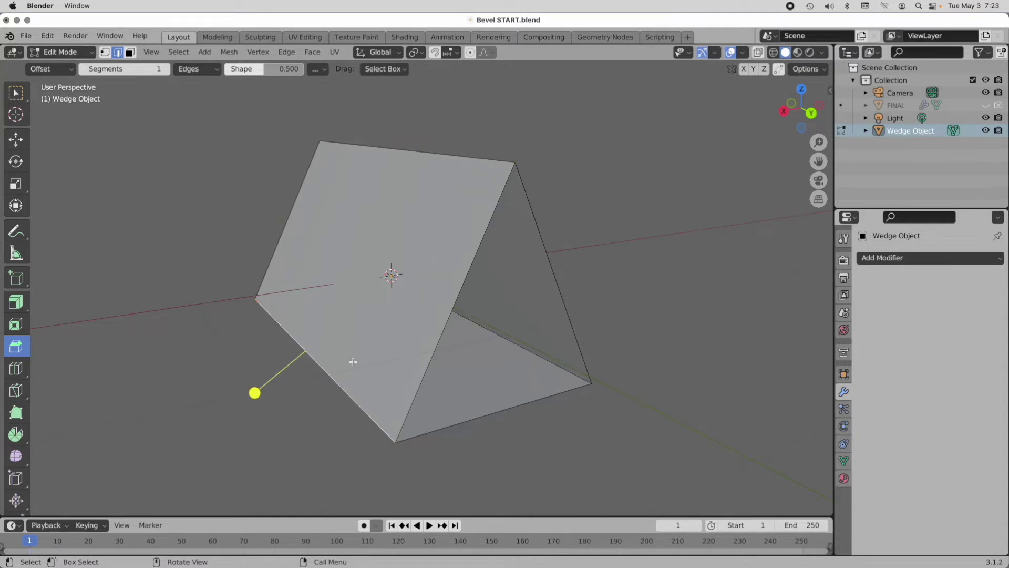
click(442, 153)
shift+click(354, 399)
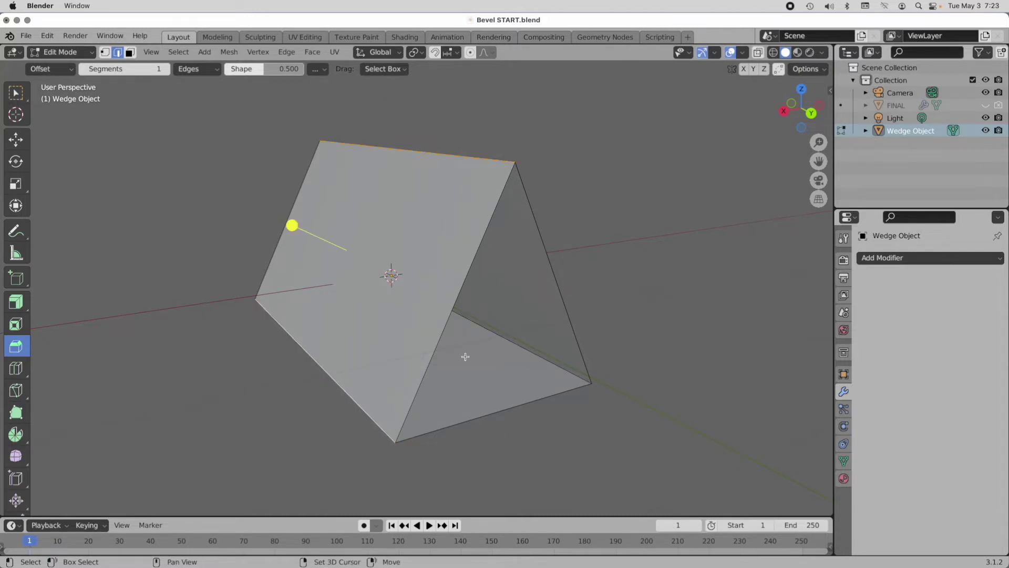
shift+click(507, 338)
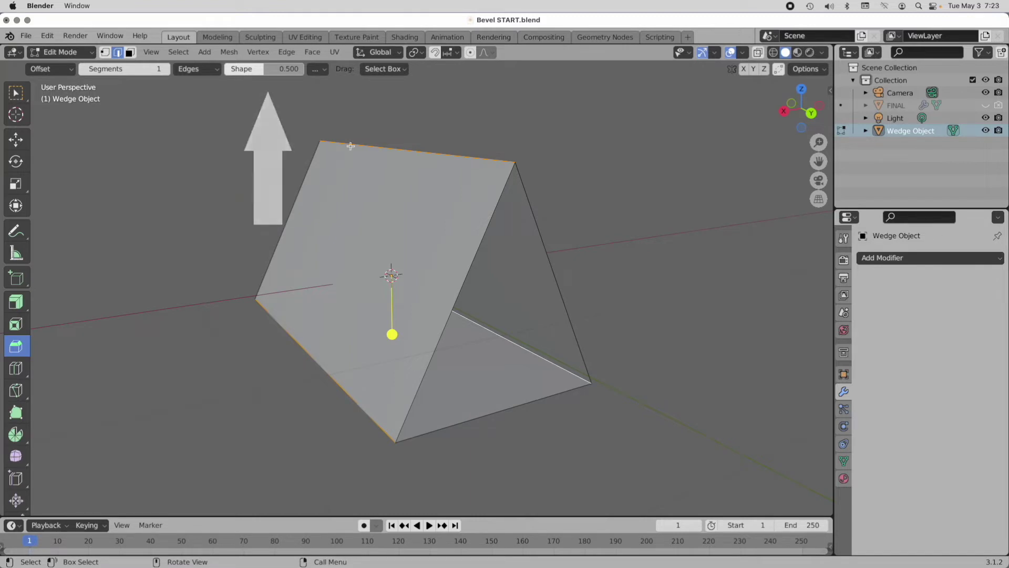
Try a one-segment bevel about 0.124 m wide on the three selected edges and undo it
drag(393, 334, 401, 361)
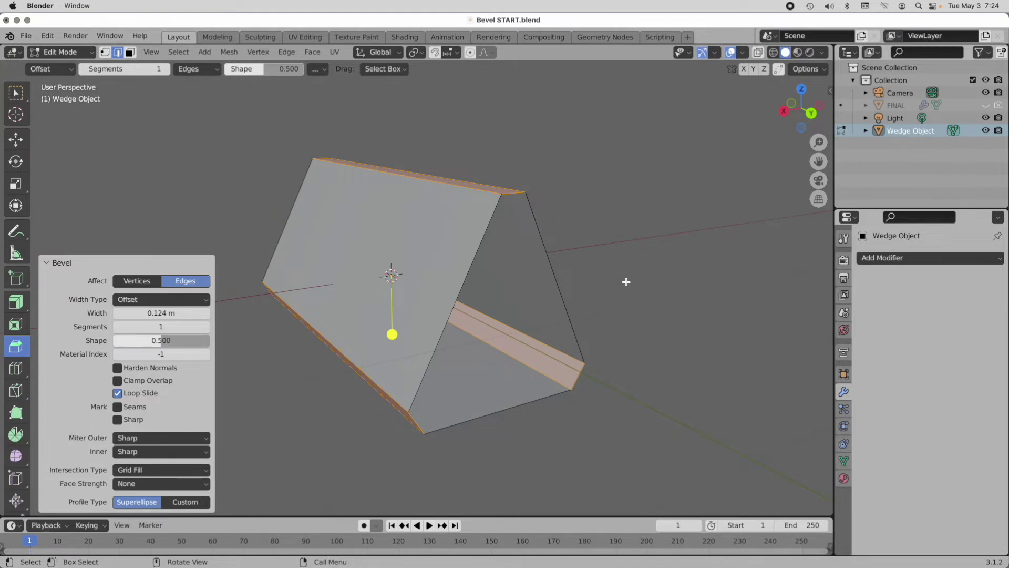
key(super+z)
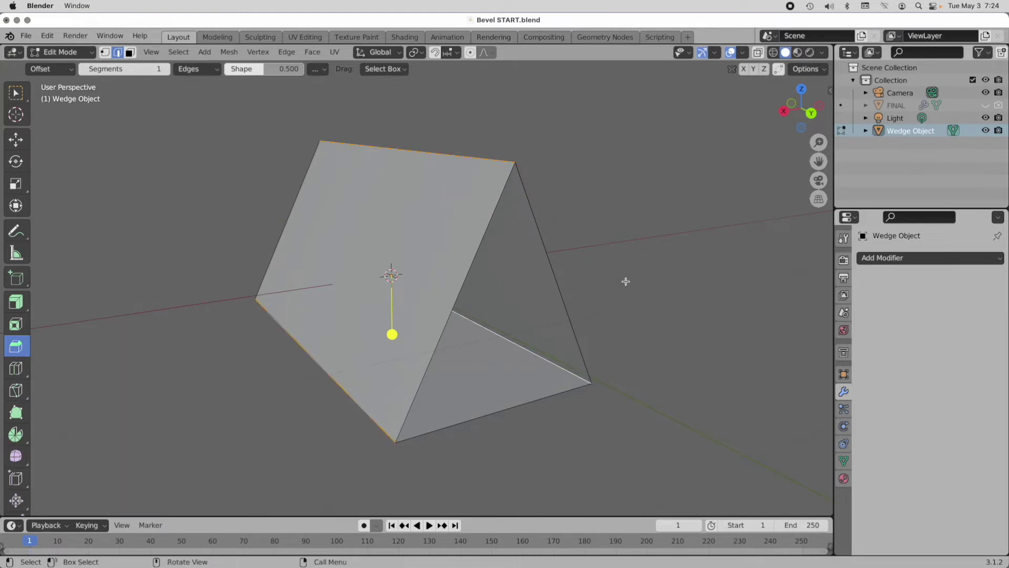
Set the Bevel tool to 2 segments with a shape of 1
click(126, 69)
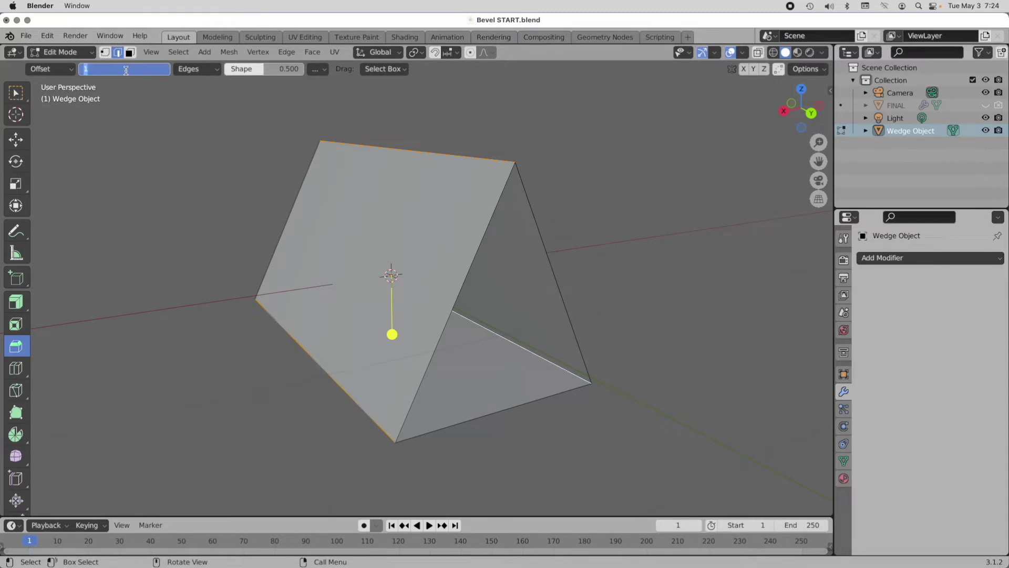
text(2)
key(Tab)
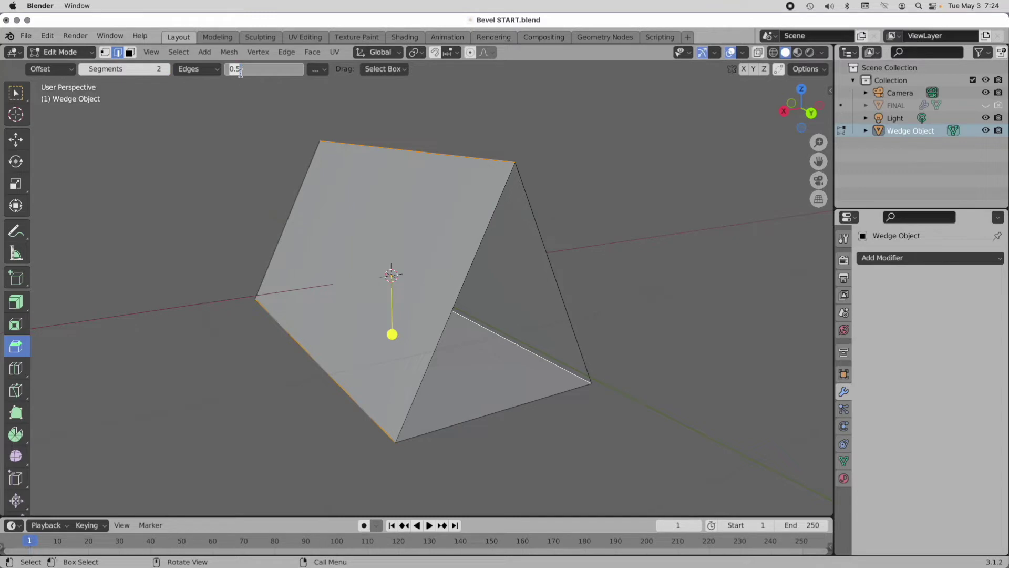
text(1)
key(Return)
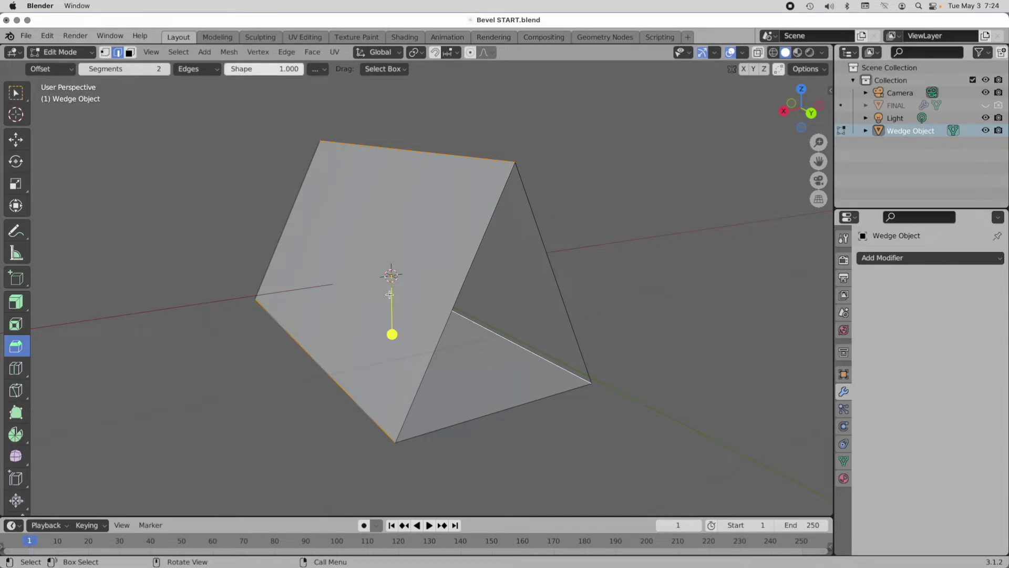
Try beveling the three selected edges about 0.194 m wide, undo the bevel, and clear the selection
drag(392, 333, 398, 369)
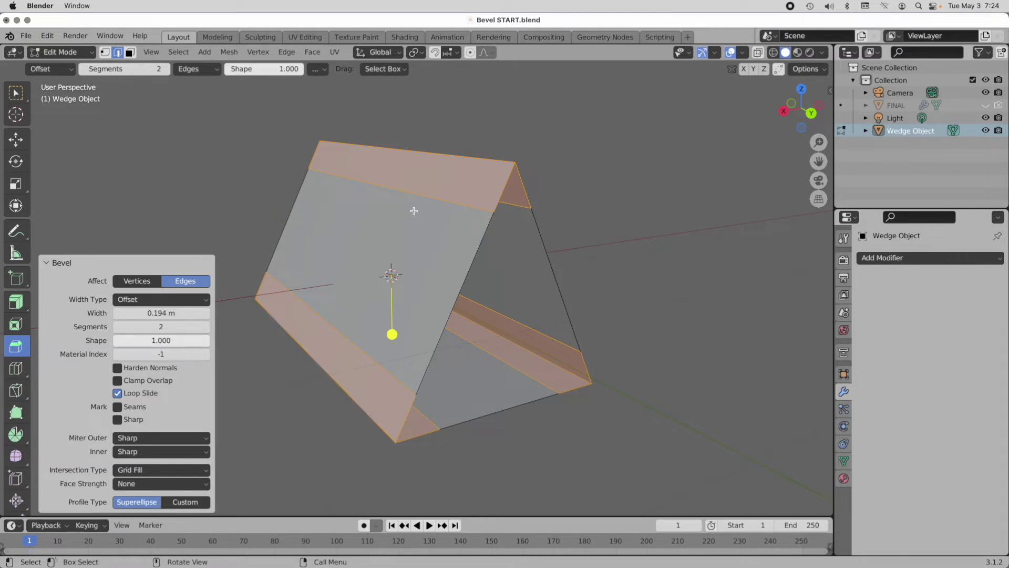
key(super+z)
click(266, 139)
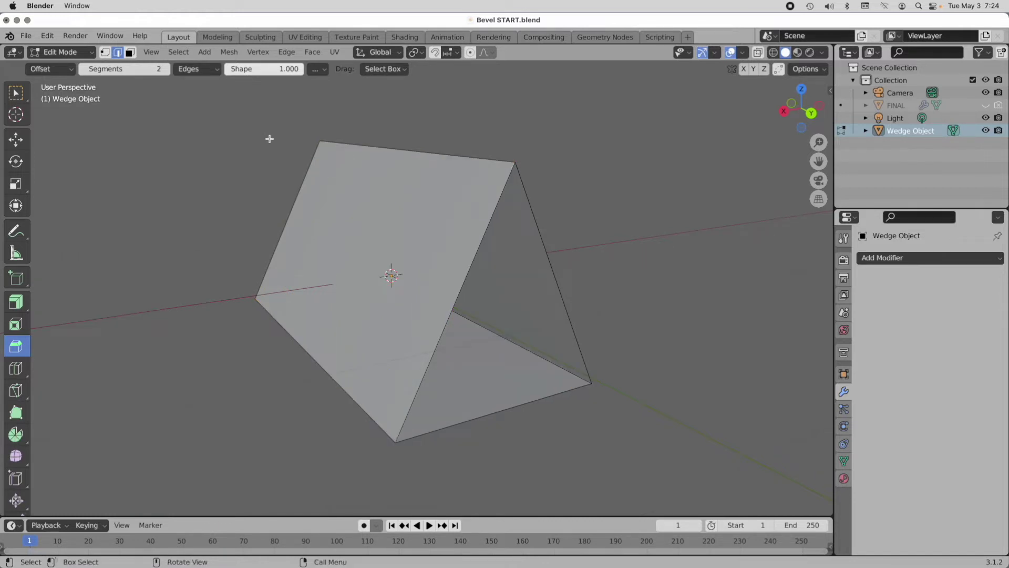
Apply Shade Smooth to the Wedge Object in Object Mode
middle_drag(672, 260, 623, 247)
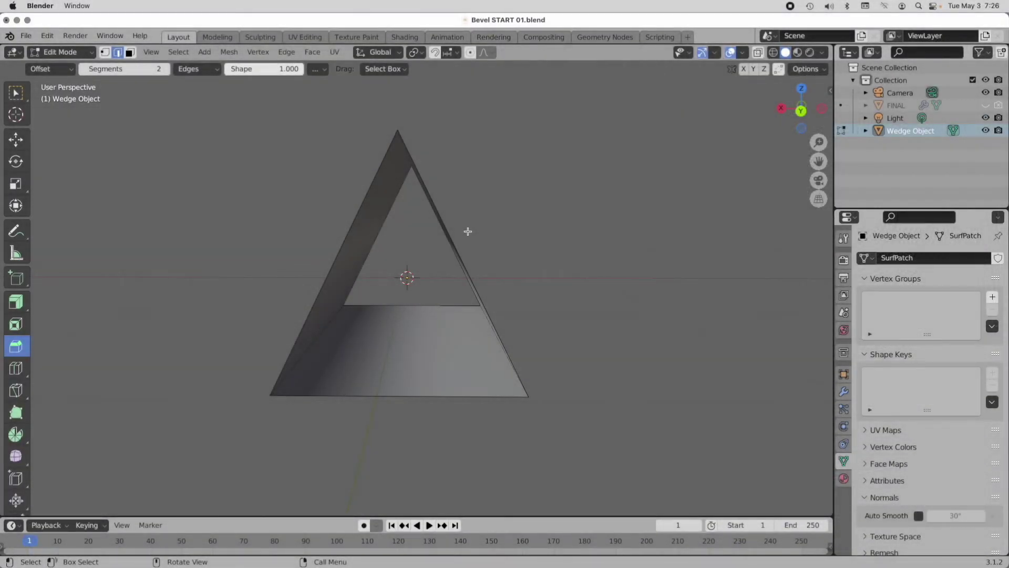
middle_drag(390, 255, 431, 260)
key(Tab)
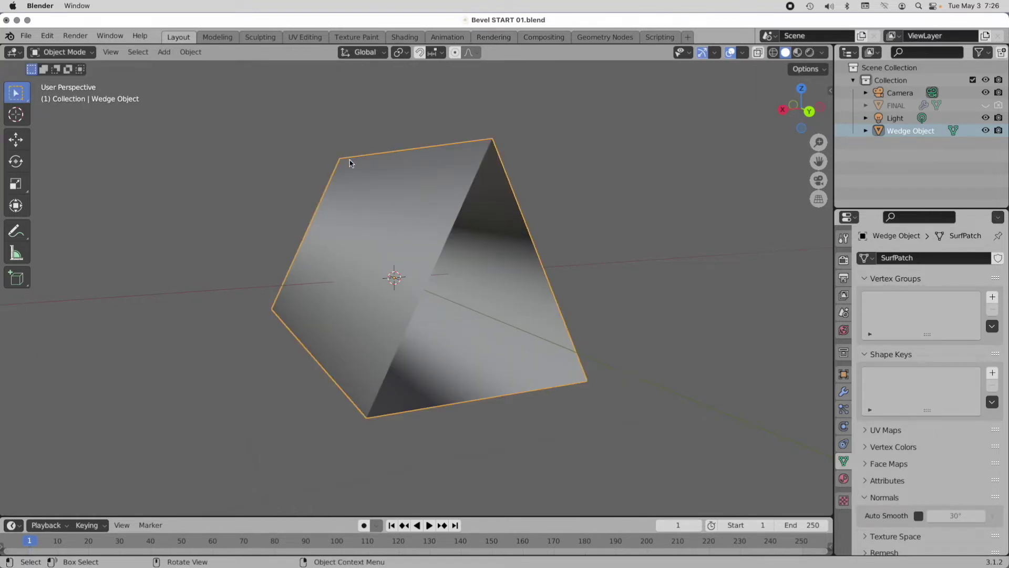
right_click(362, 174)
mouse_move(364, 177)
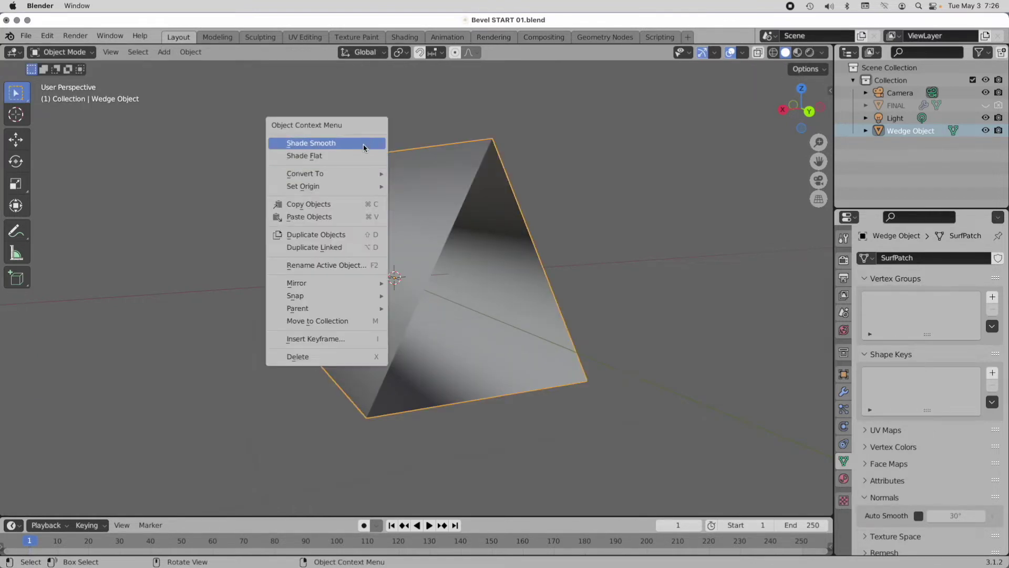
click(365, 148)
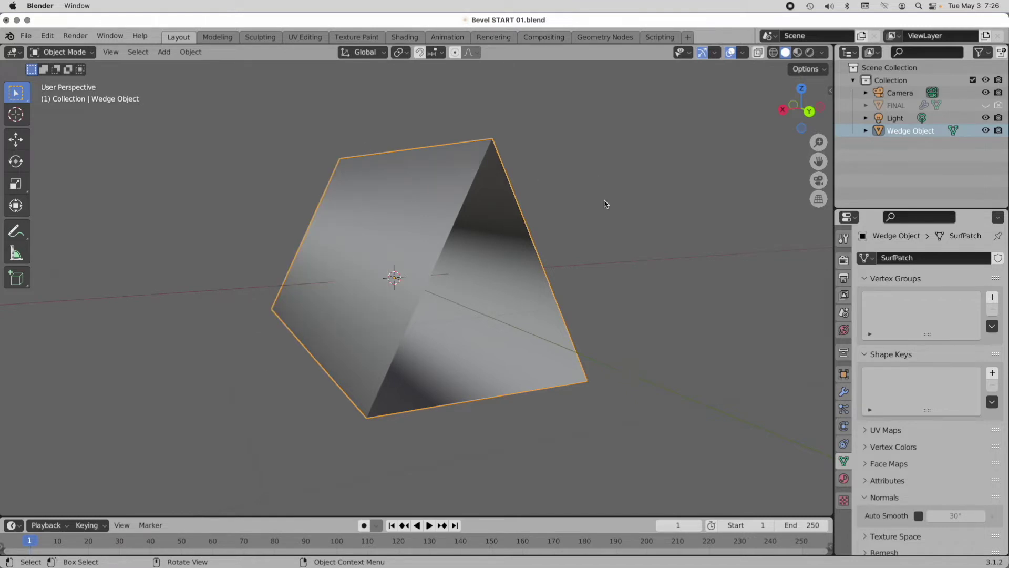
Inspect the smooth shading from several angles and enable Auto Smooth for the Wedge Object's normals
mouse_move(592, 223)
middle_down()
mouse_move(582, 252)
mouse_move(582, 220)
mouse_move(597, 222)
middle_up()
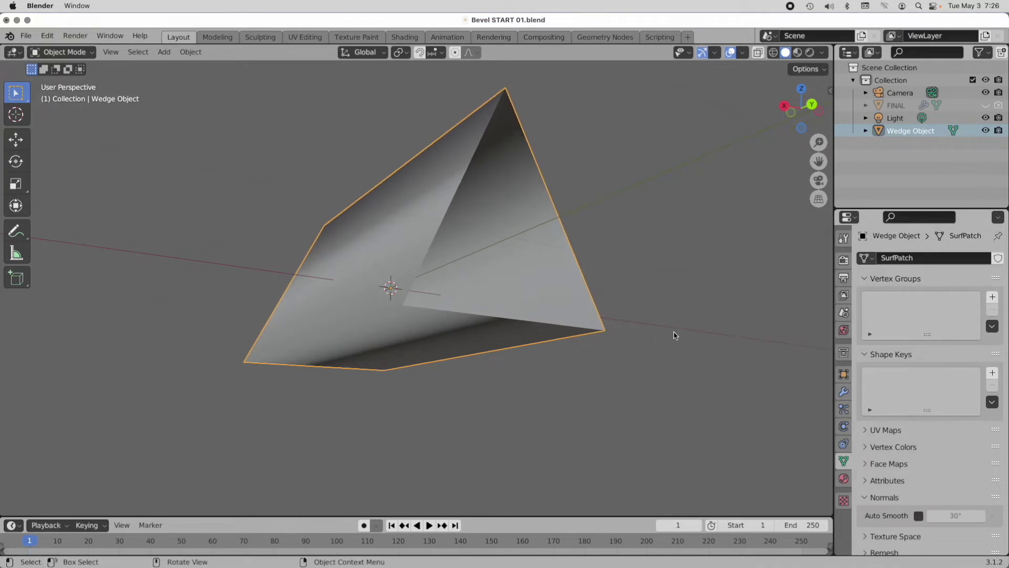
middle_drag(613, 228, 604, 268)
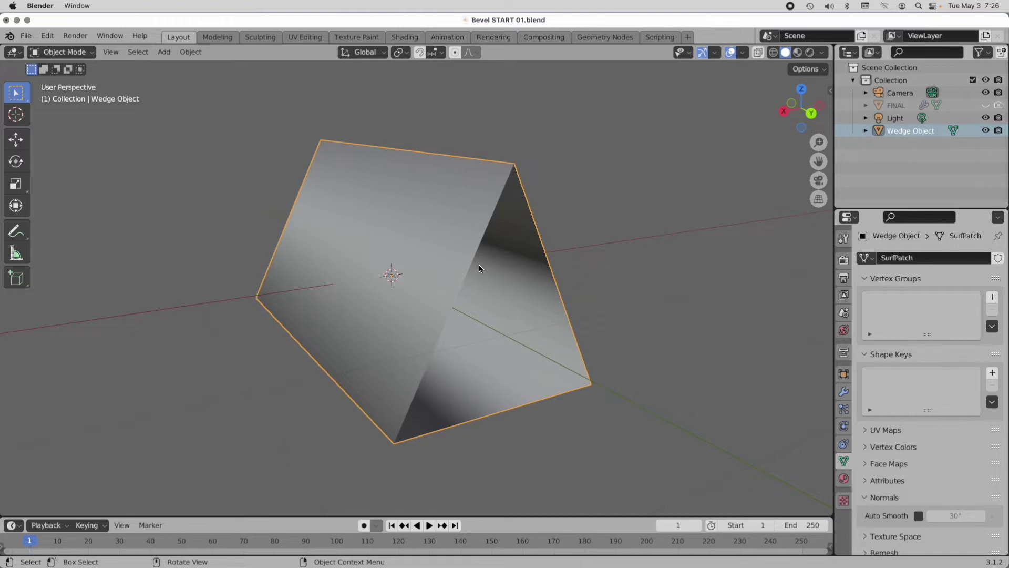
middle_drag(370, 246, 374, 239)
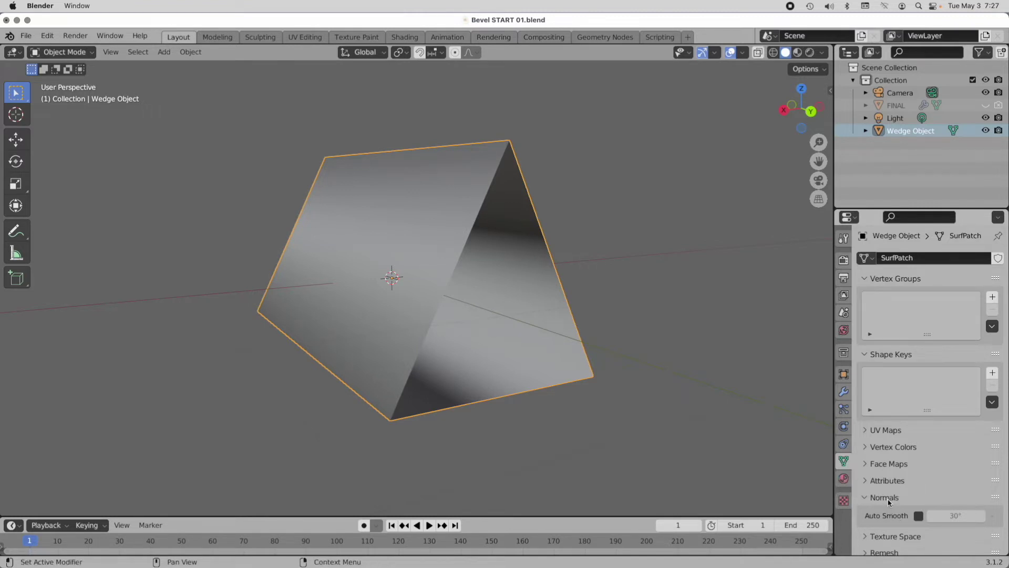
click(918, 515)
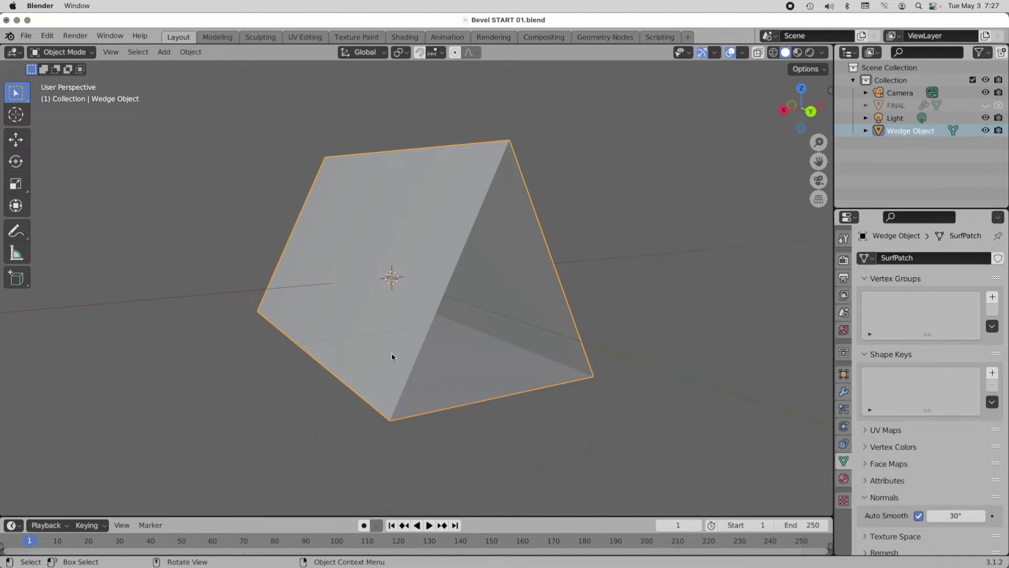
middle_drag(392, 414, 431, 239)
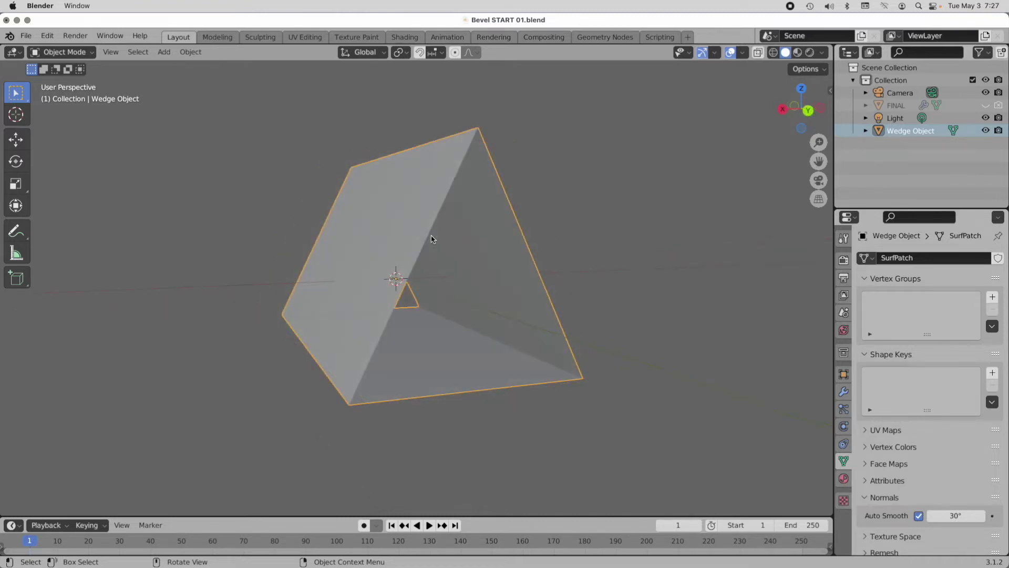
Display the face normals of the Wedge Object in Edit Mode
key(Tab)
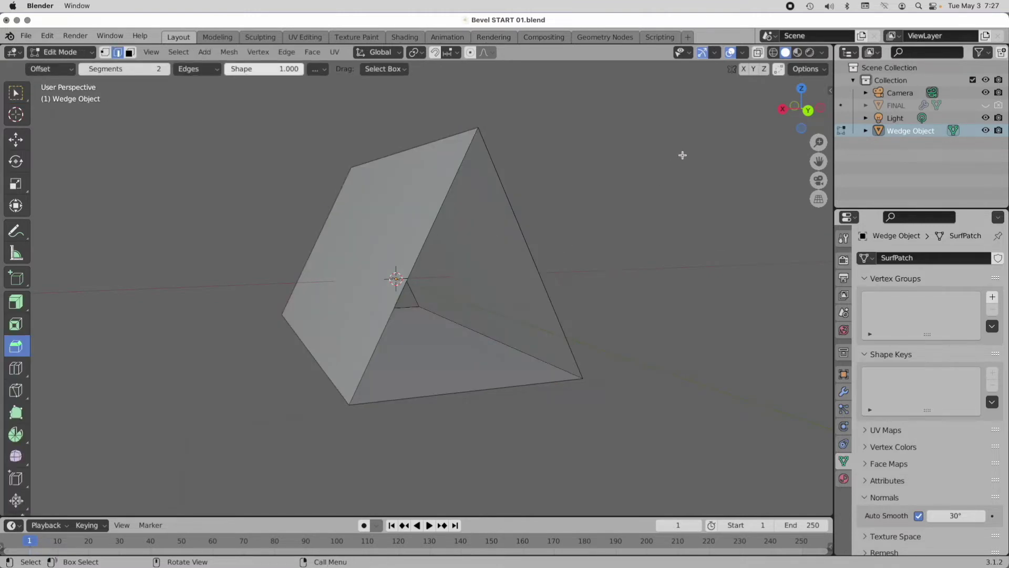
click(745, 53)
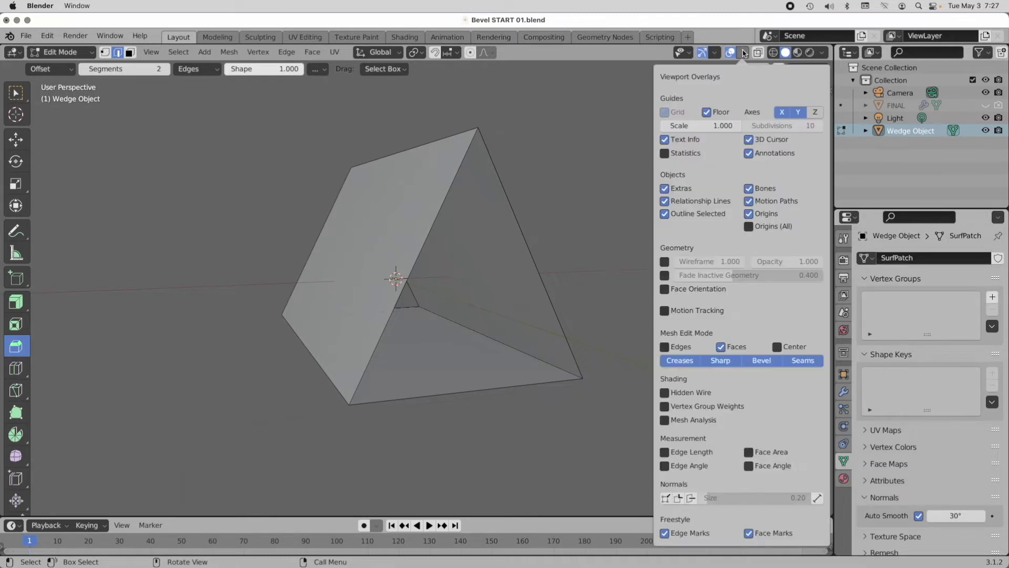
click(691, 499)
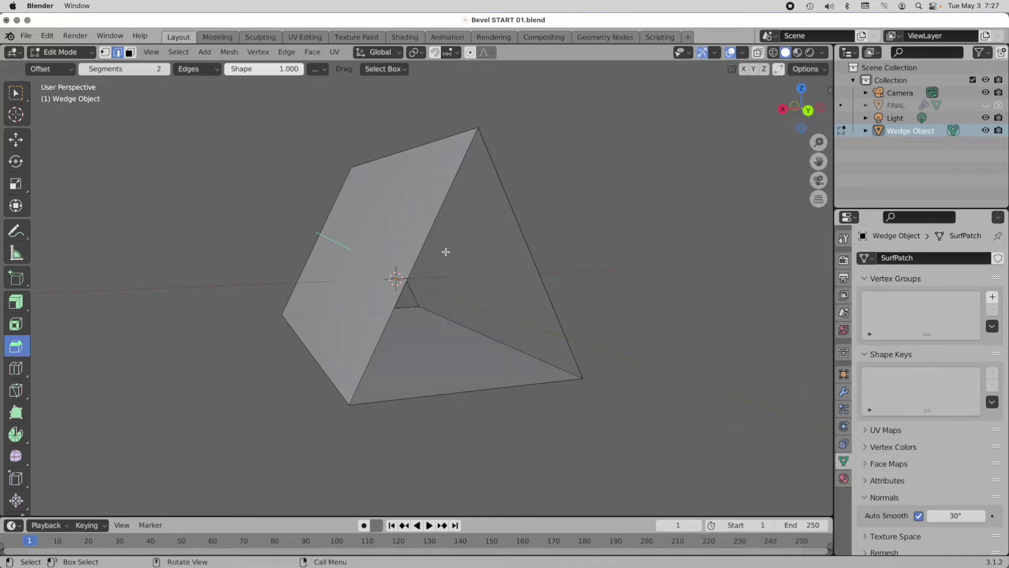
Show the wedge in wireframe from an orthographic back view
click(774, 53)
click(808, 114)
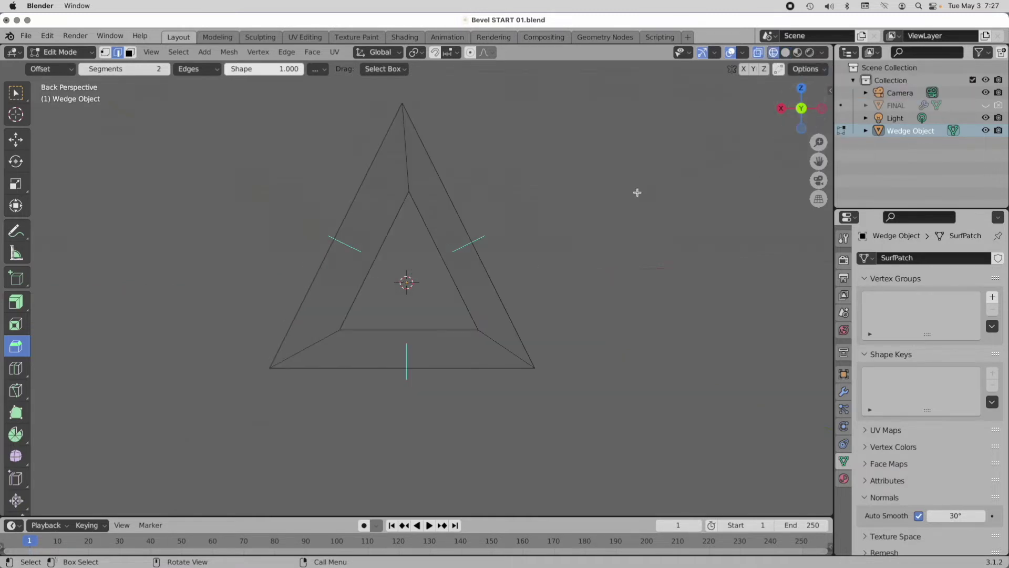
click(819, 199)
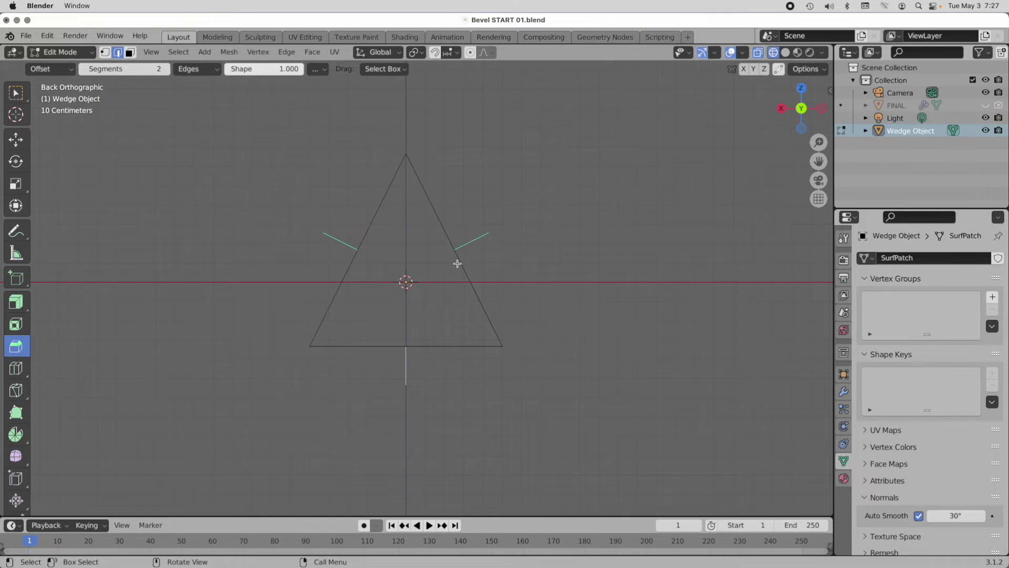
scroll(449, 260, up, 2)
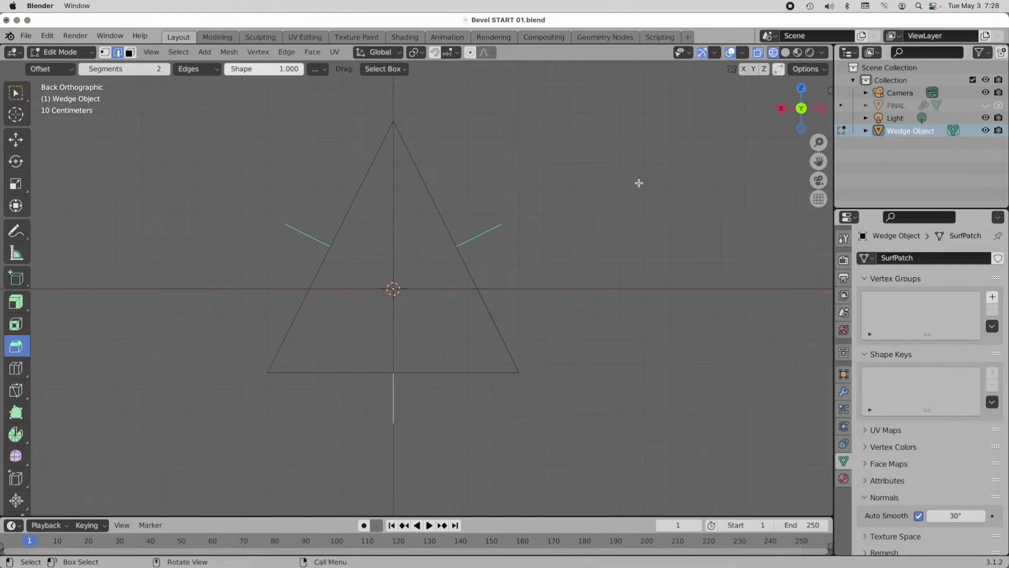
Display the wedge's vertex normals alongside its face normals and examine their directions at the corners
click(742, 52)
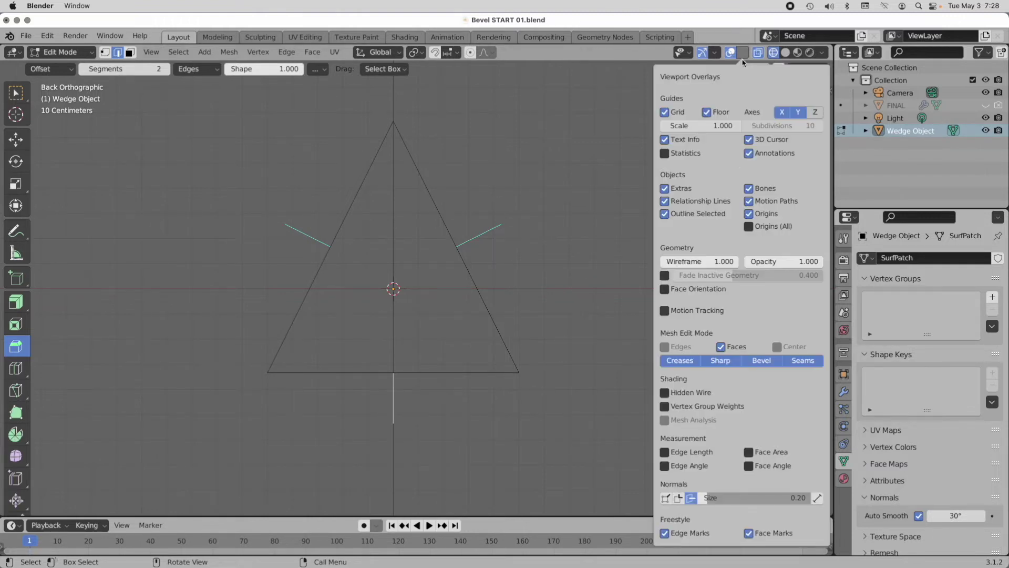
click(665, 498)
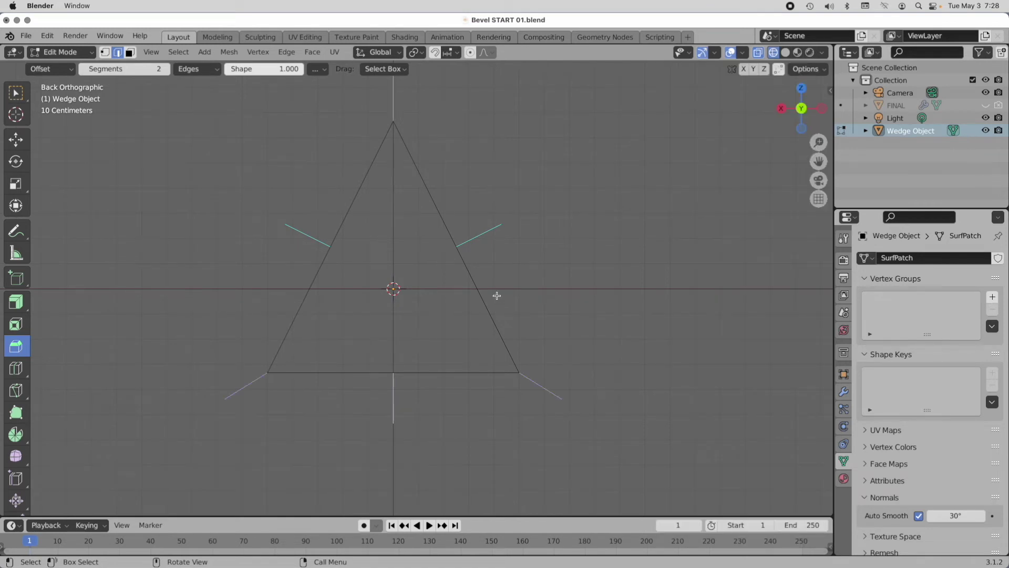
shift+middle_drag(497, 296, 530, 309)
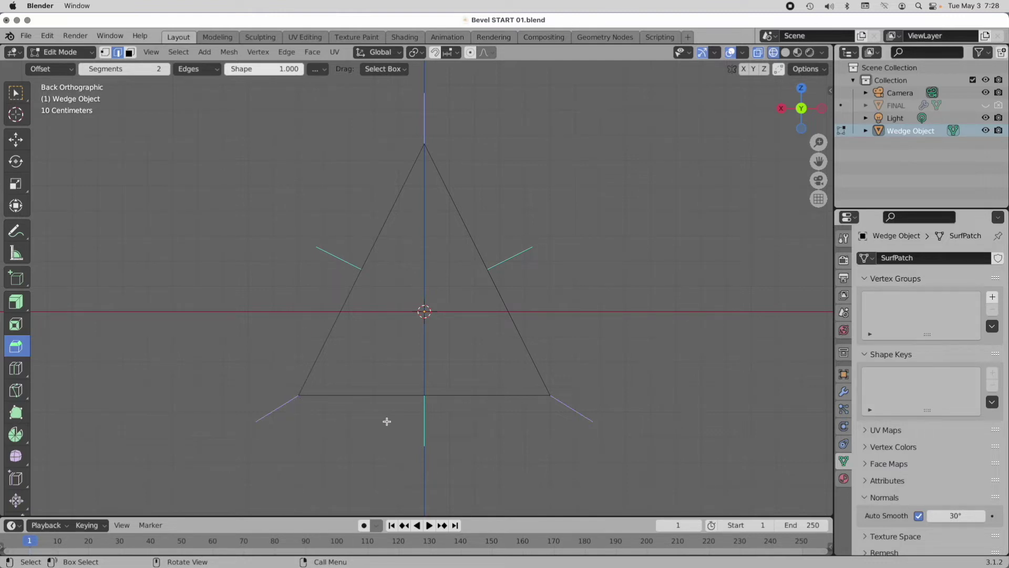
alt+drag(389, 419, 407, 415)
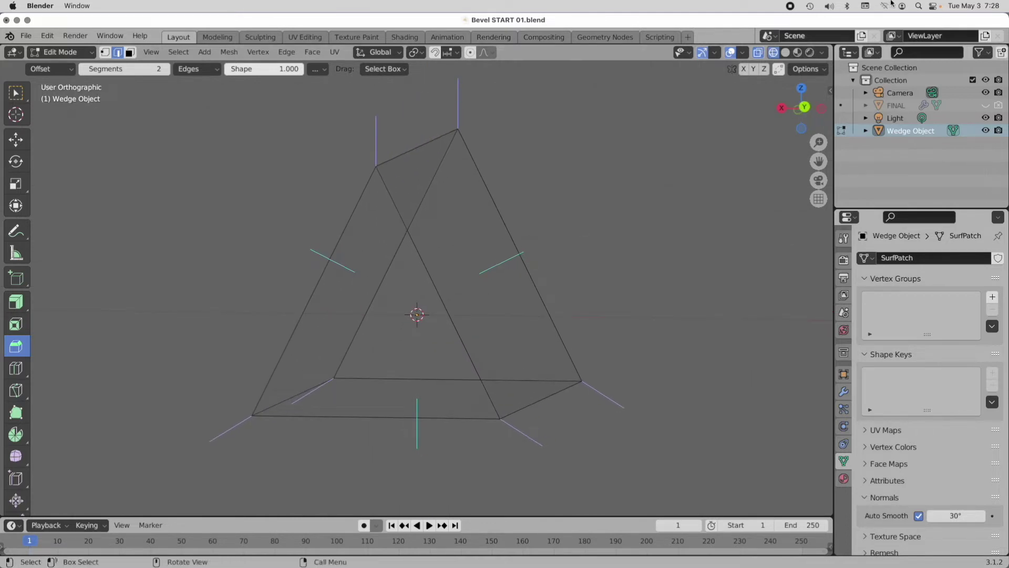
Return the viewport to solid shading and raise the Auto Smooth angle to its 180° maximum
click(785, 52)
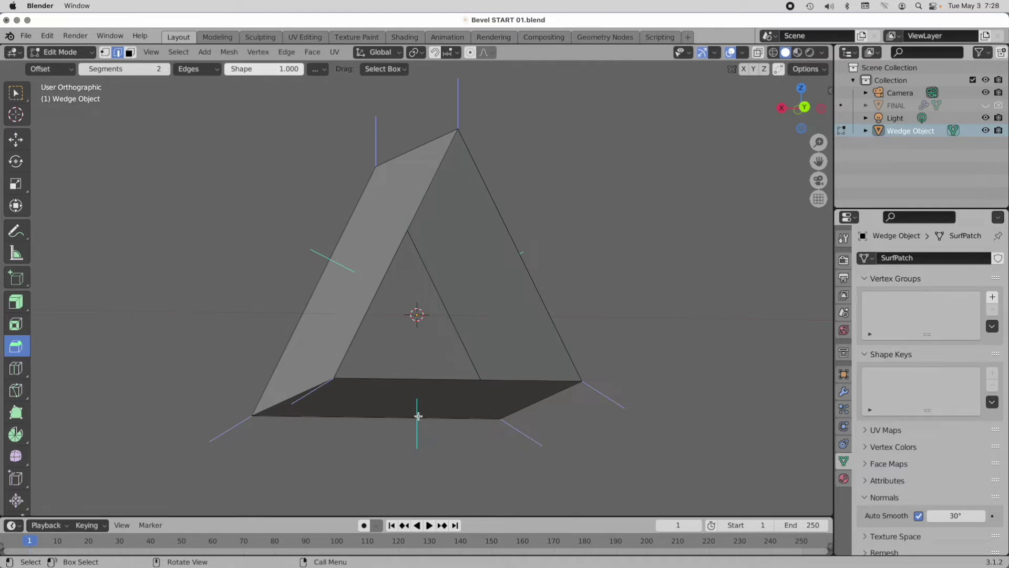
scroll(582, 414, down, 3)
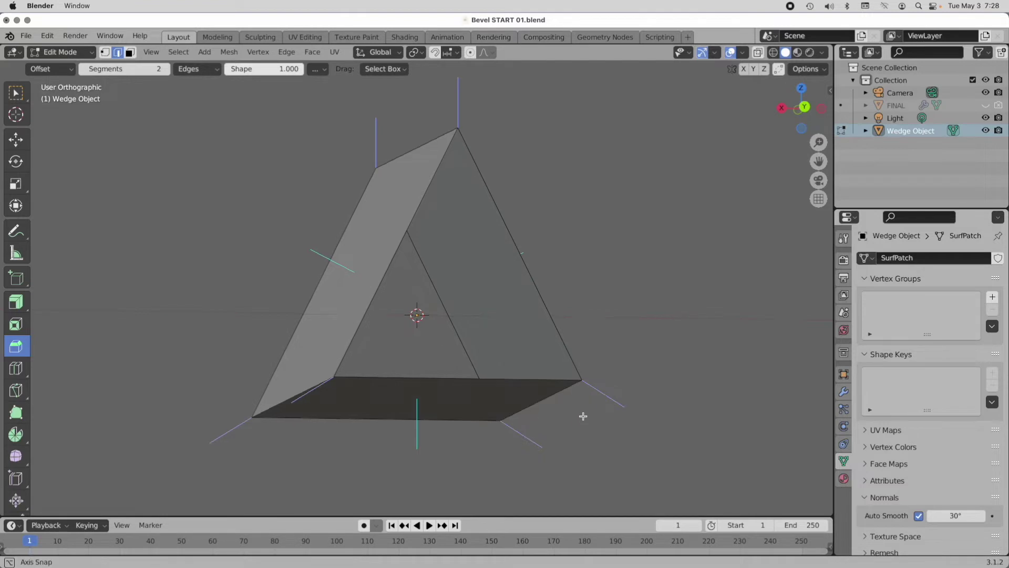
click(963, 512)
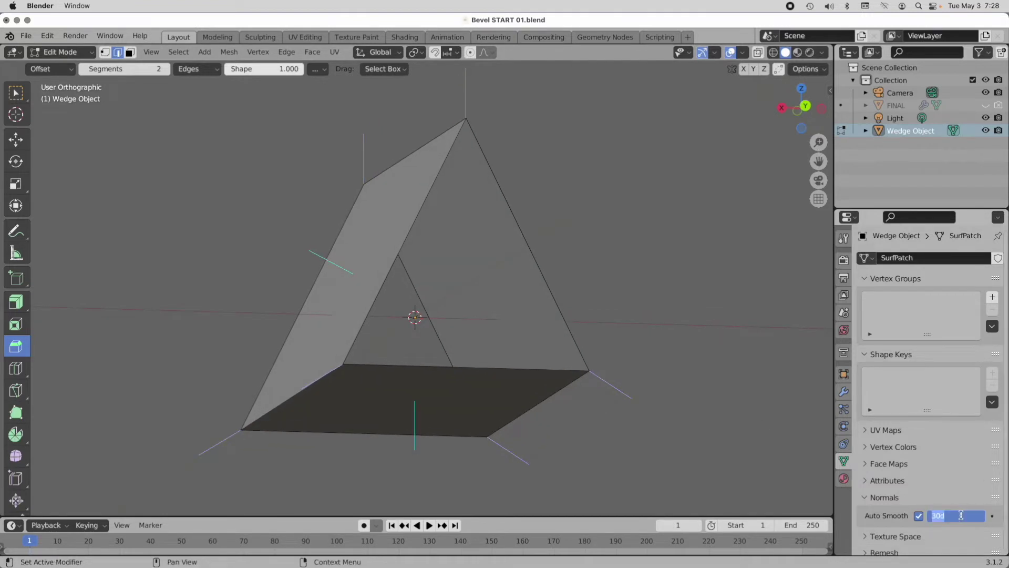
text(200)
key(Return)
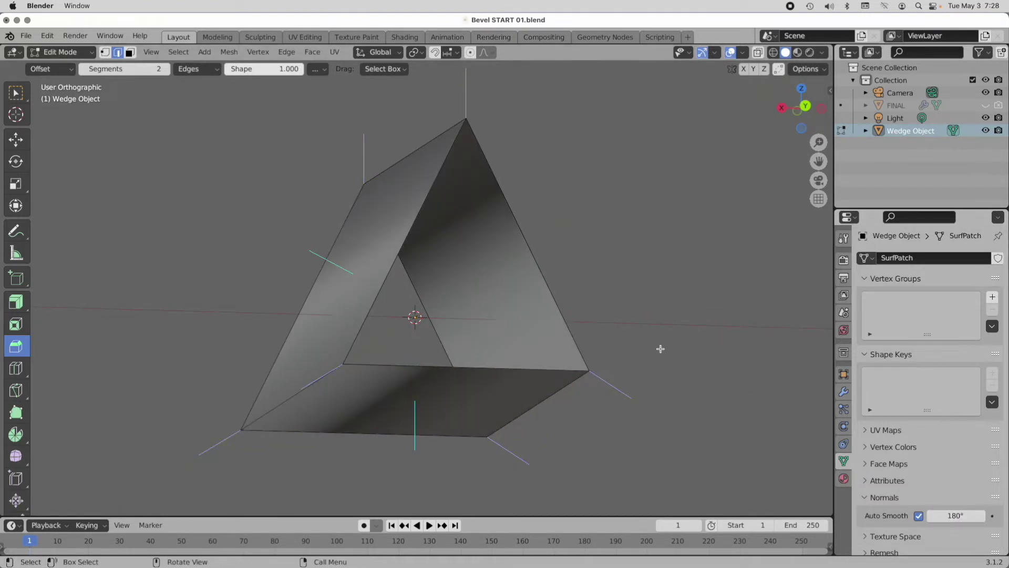
mouse_move(660, 349)
middle_down()
mouse_move(644, 342)
mouse_move(650, 350)
middle_up()
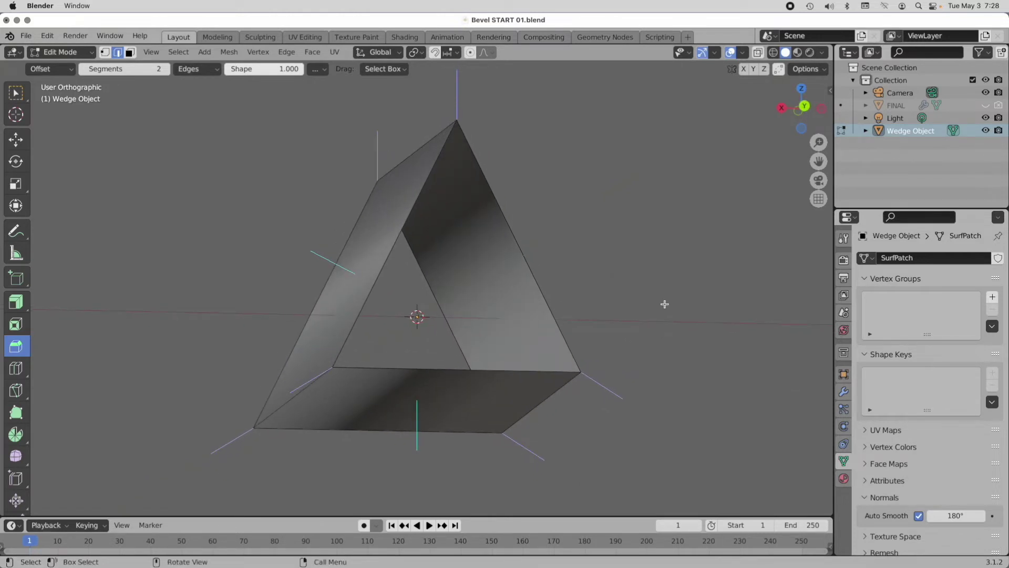
Hide the vertex normals and display the split (per-face corner) normals together with the face normals
click(743, 53)
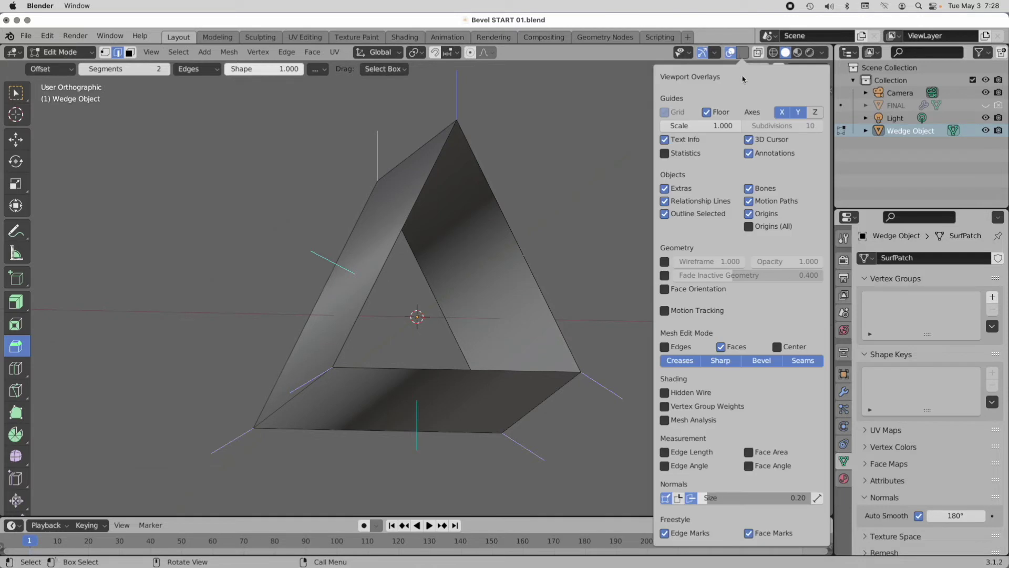
click(666, 498)
click(679, 499)
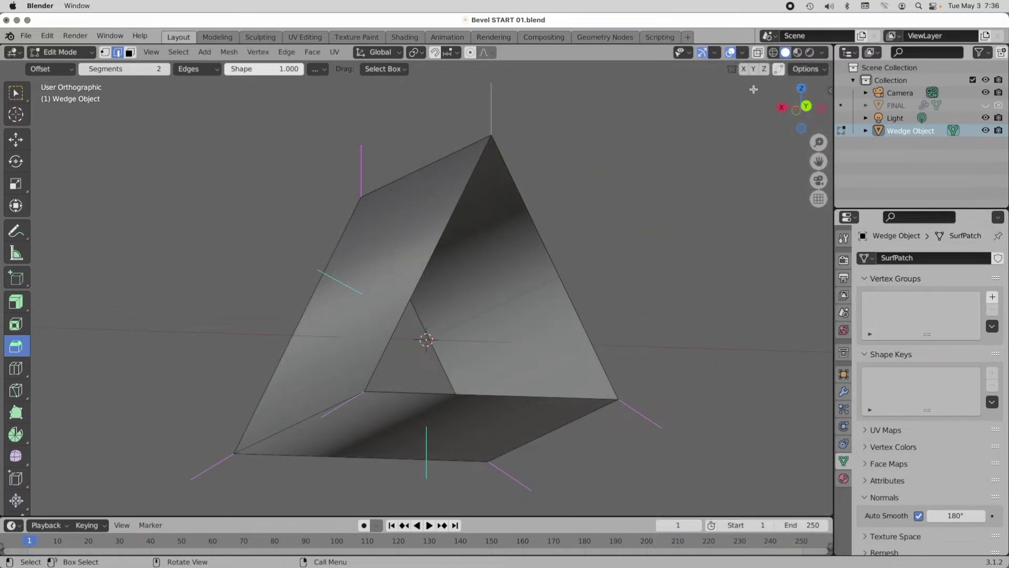
Show the wedge in wireframe from the orthographic back view and set the Auto Smooth angle to 30°
click(774, 53)
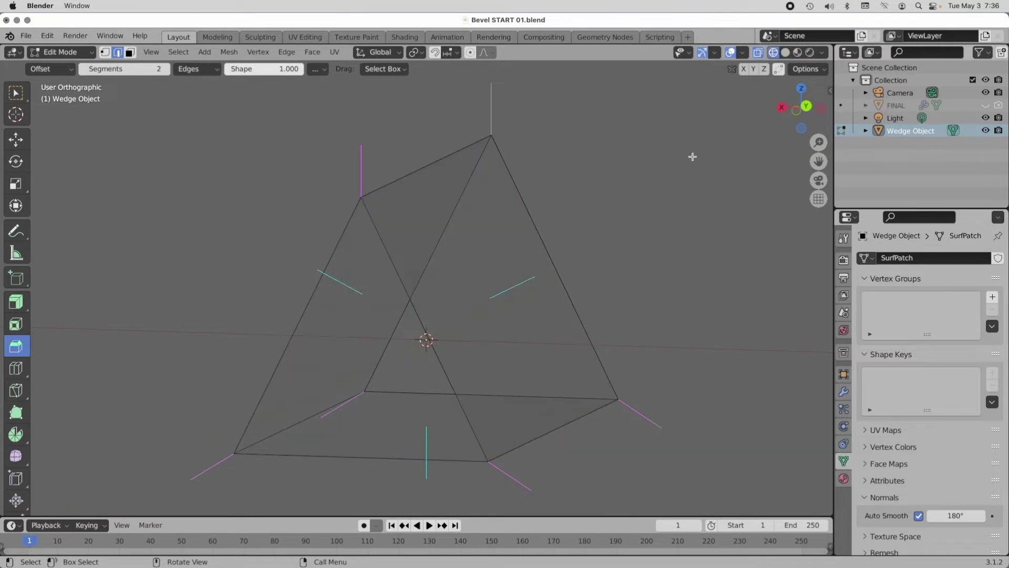
click(807, 108)
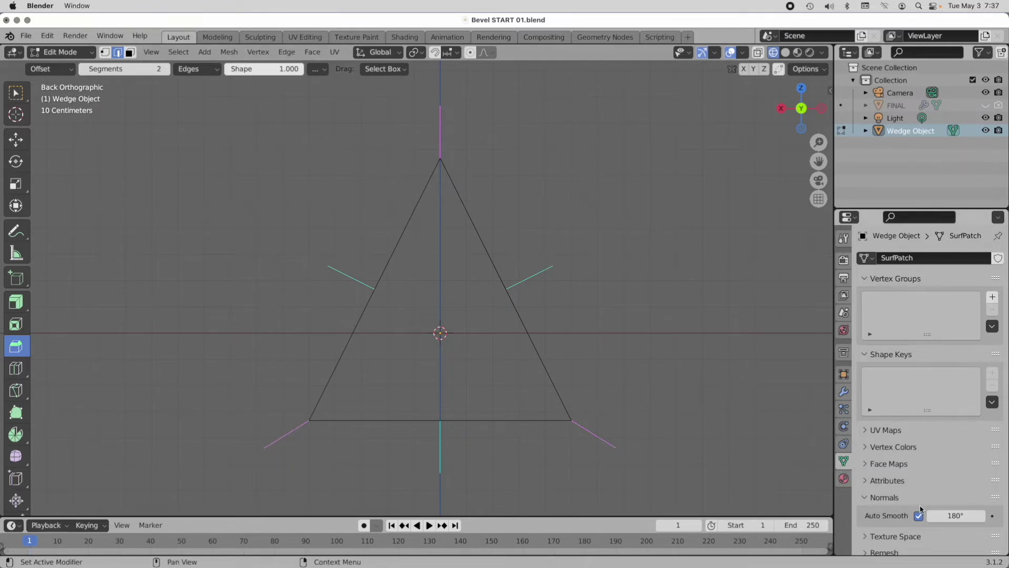
click(962, 516)
text(30)
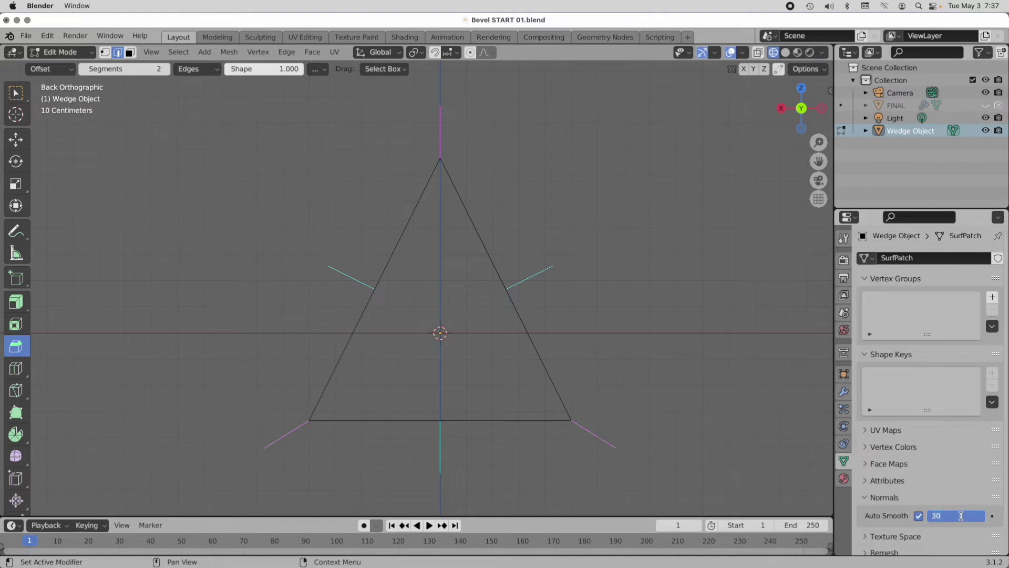
key(Return)
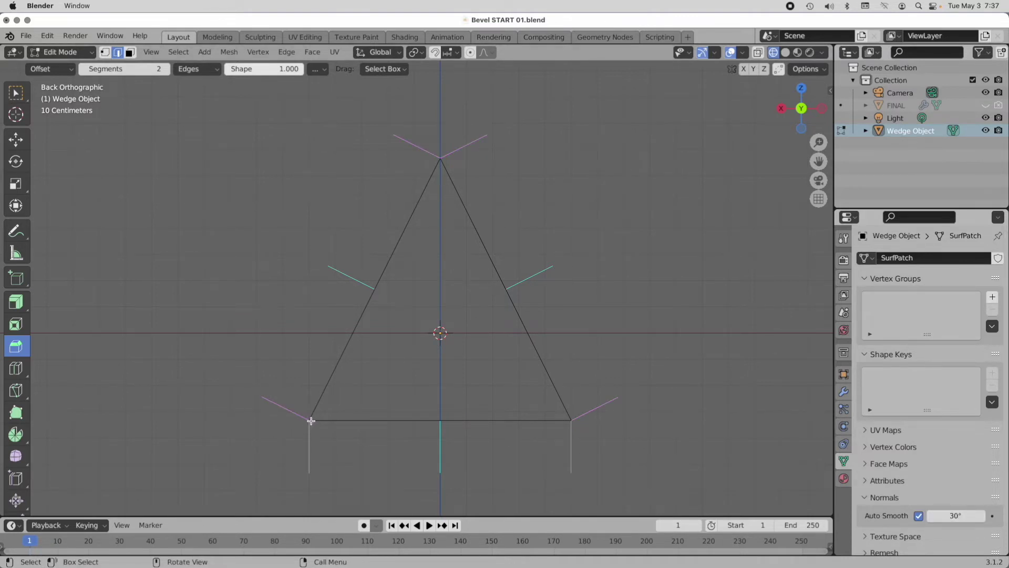
Restore solid shading and examine the wedge's split normals from the back and at an angle
middle_drag(311, 421, 584, 172)
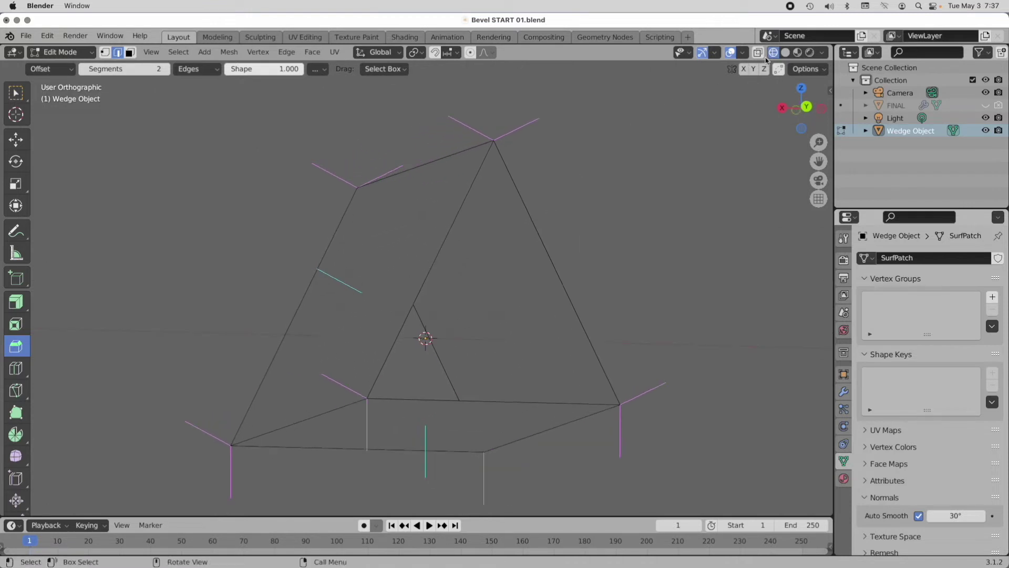
click(786, 52)
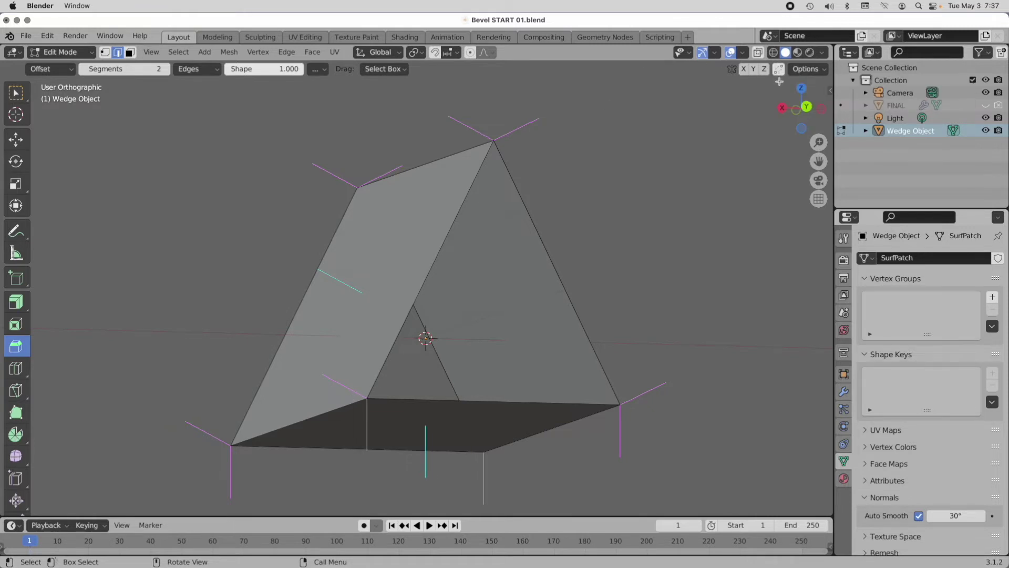
click(807, 107)
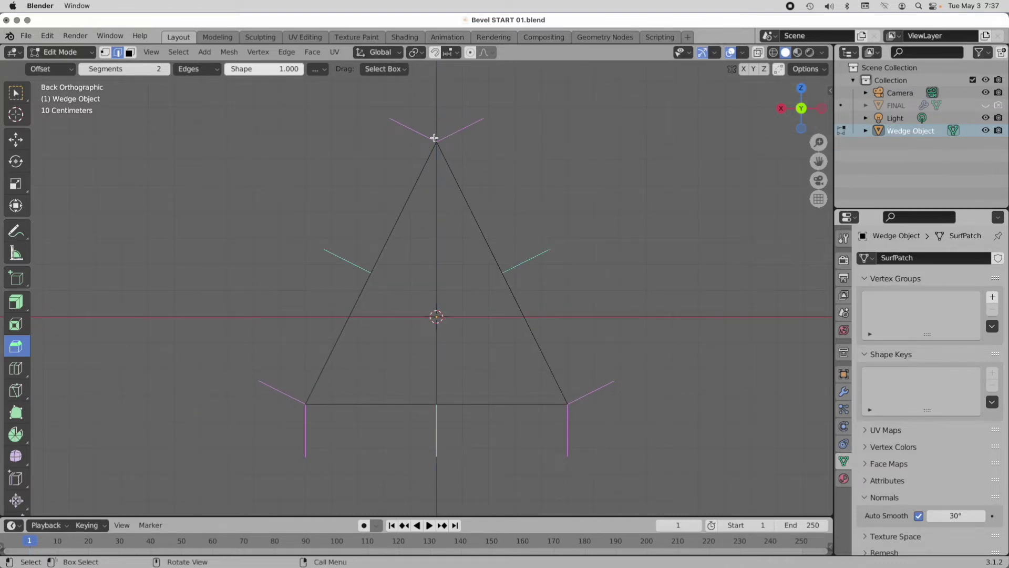
shift+scroll(444, 173, up, 2)
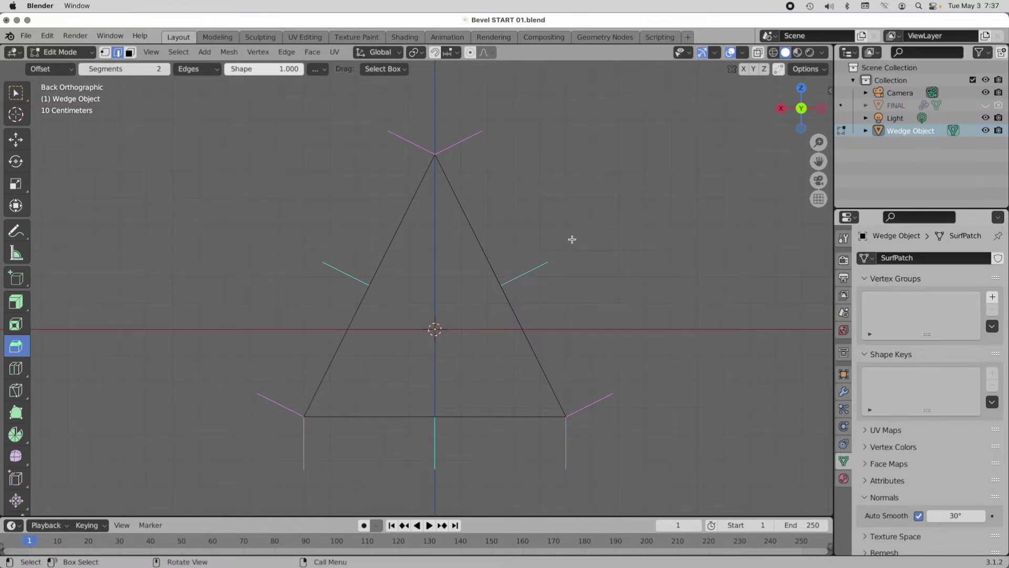
middle_drag(572, 238, 516, 306)
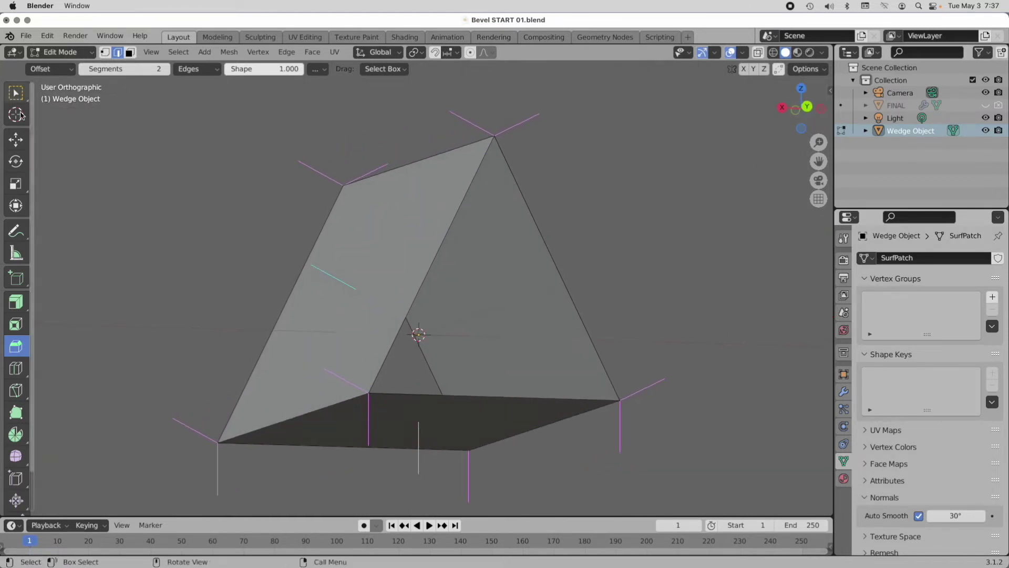
Select the wedge's two lower long edges and its top ridge edge, and activate the Bevel tool
click(16, 140)
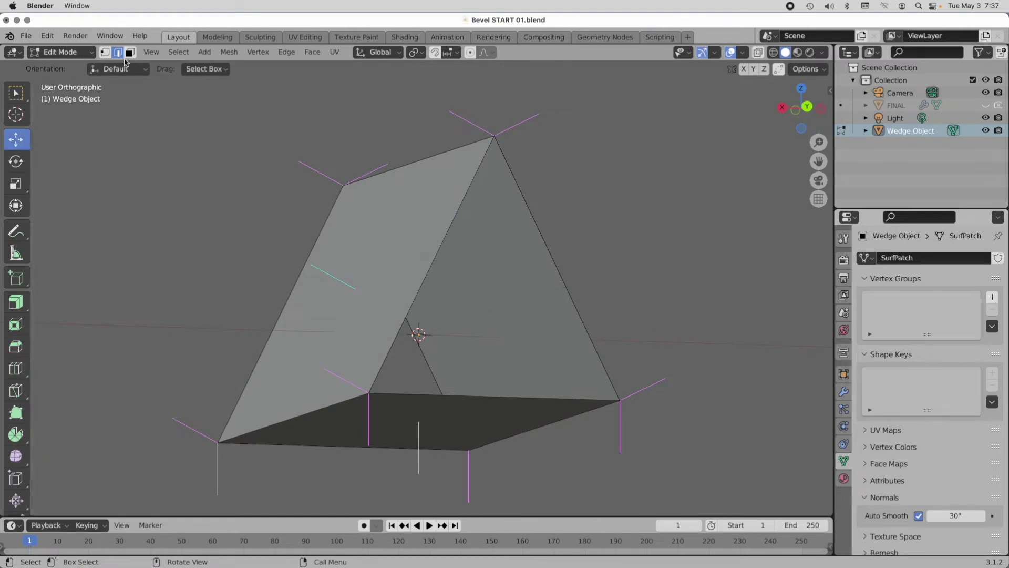
click(292, 418)
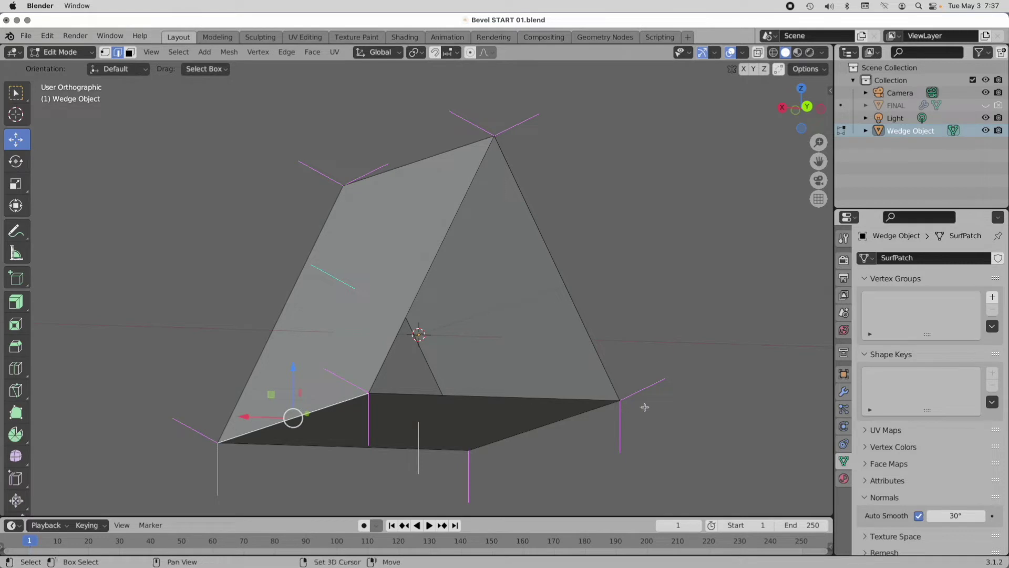
shift+click(445, 153)
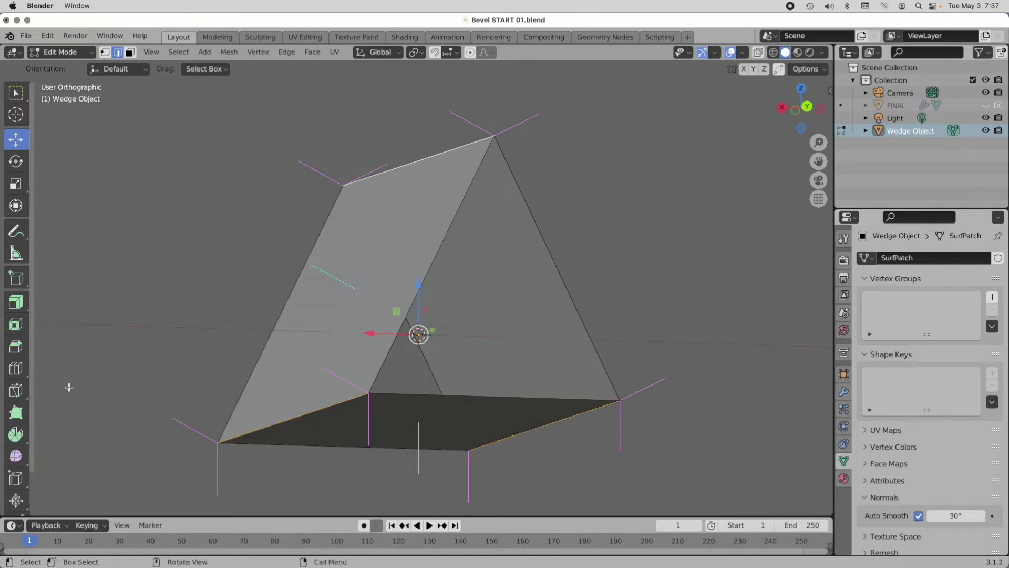
click(16, 347)
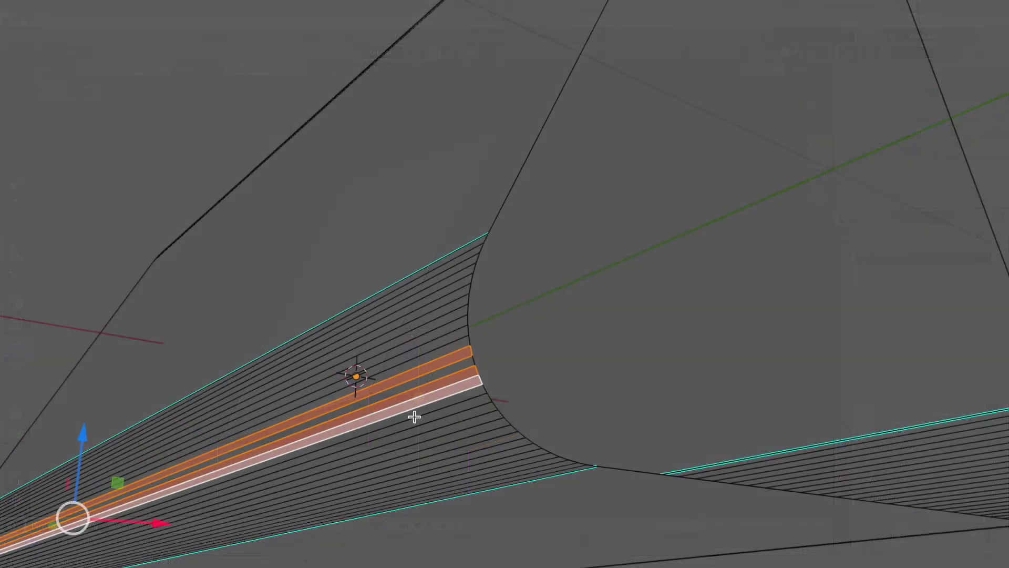
Select the neighbouring face strips along the rounded edge of the bevelled wedge
alt+shift+click(411, 407)
alt+shift+click(395, 358)
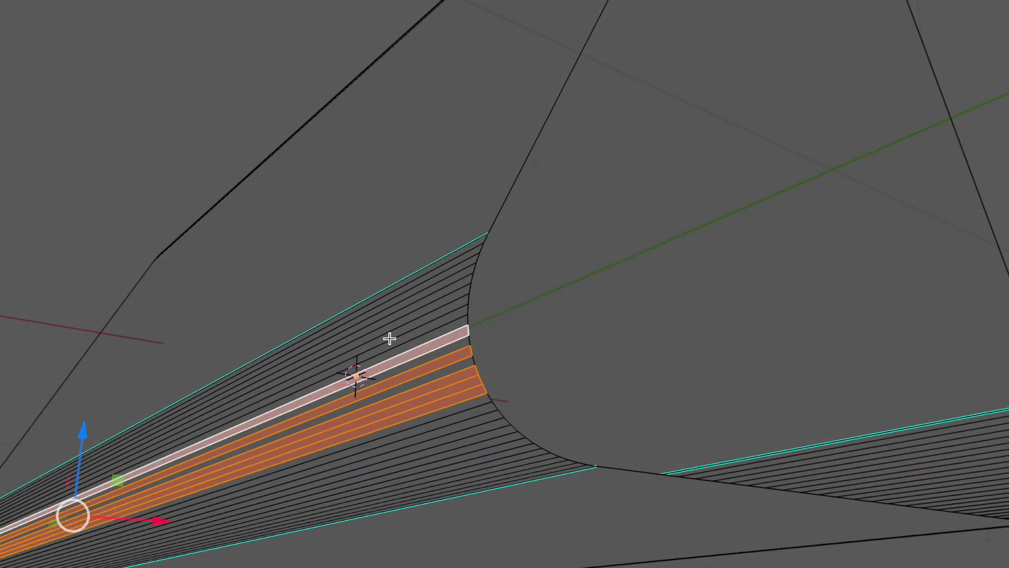
key(ctrl+KP_Add)
key(ctrl+KP_Add)
key(ctrl+KP_Add)
key(s)
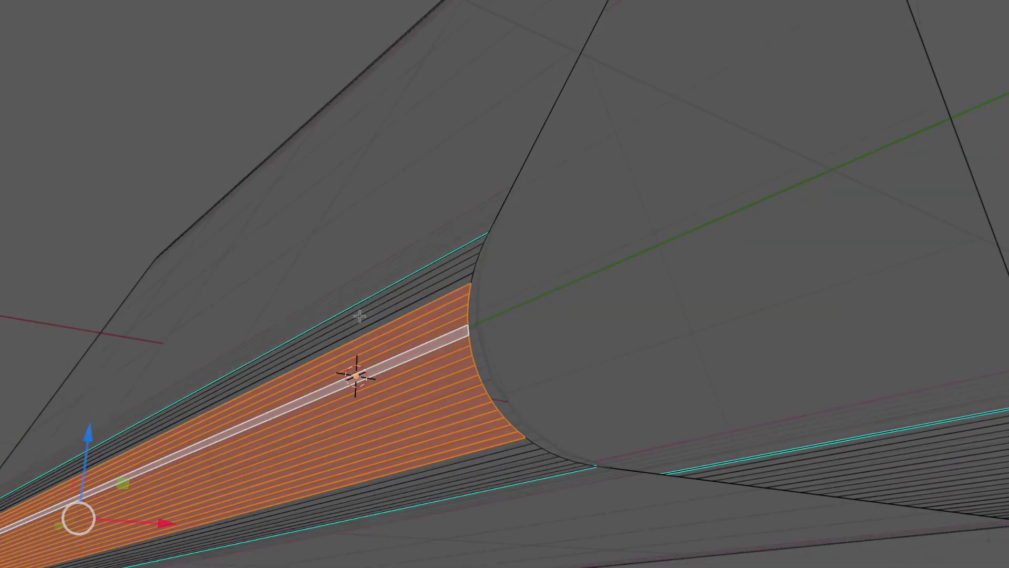
click(403, 386)
alt+shift+click(402, 387)
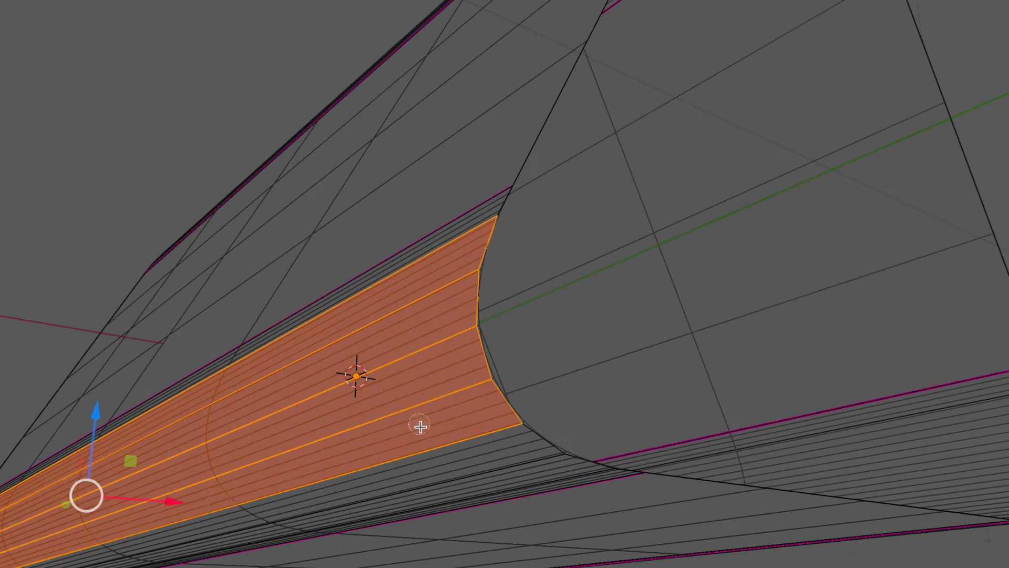
alt+shift+click(421, 424)
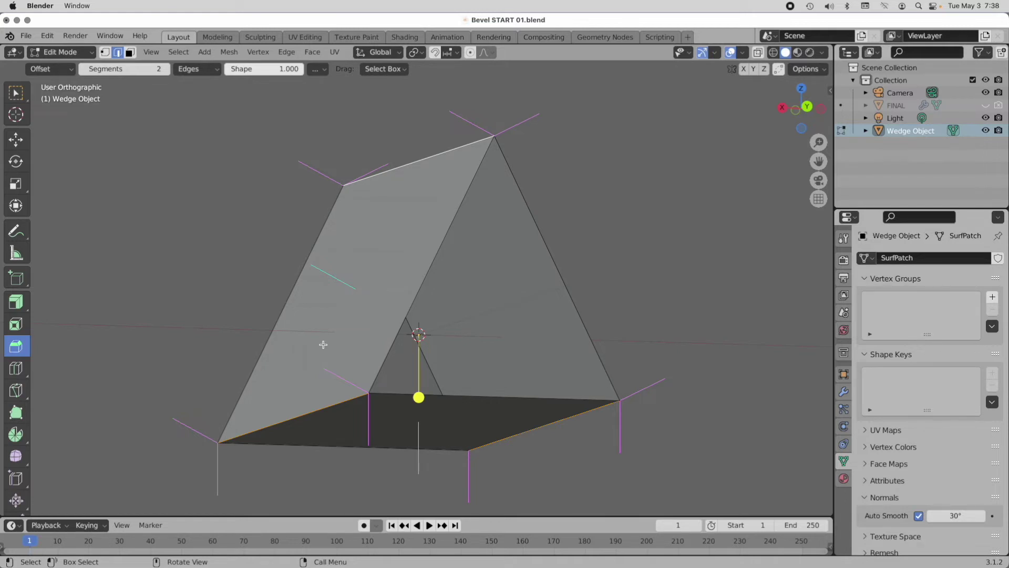
Bevel the three selected long edges about 0.225 m wide with 6 segments and a shape of 0.5
drag(418, 397, 424, 458)
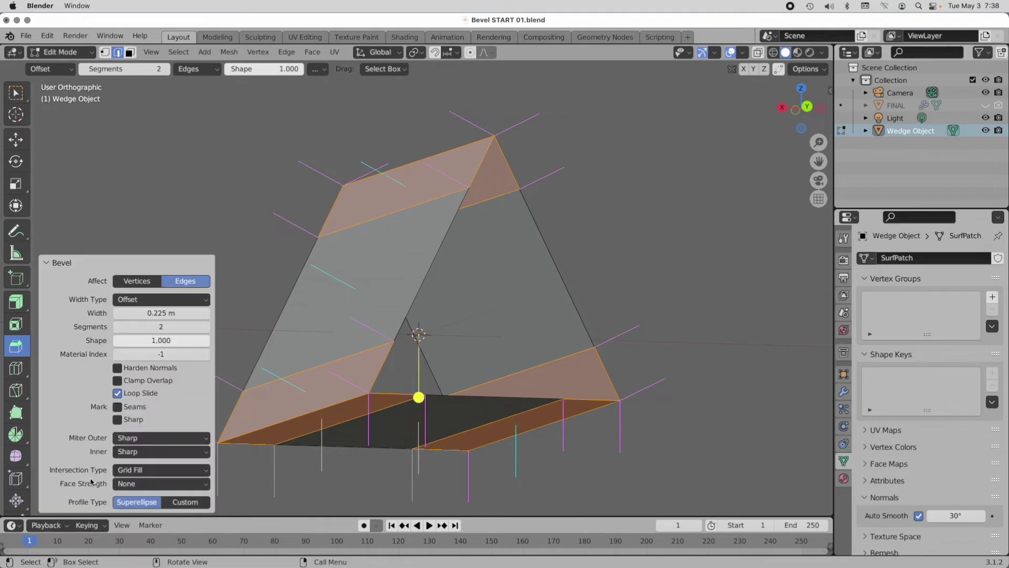
click(155, 327)
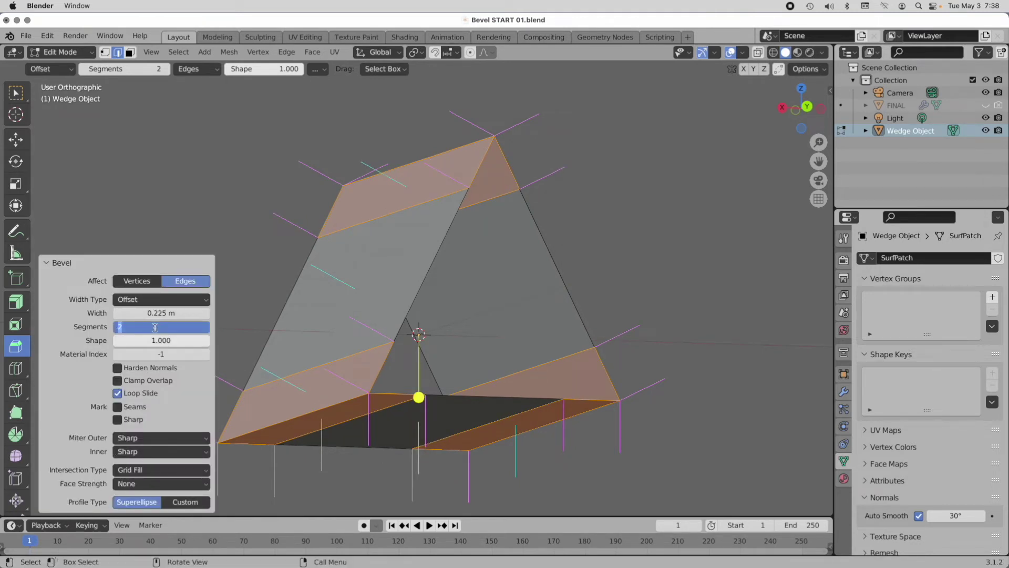
text(6)
key(Tab)
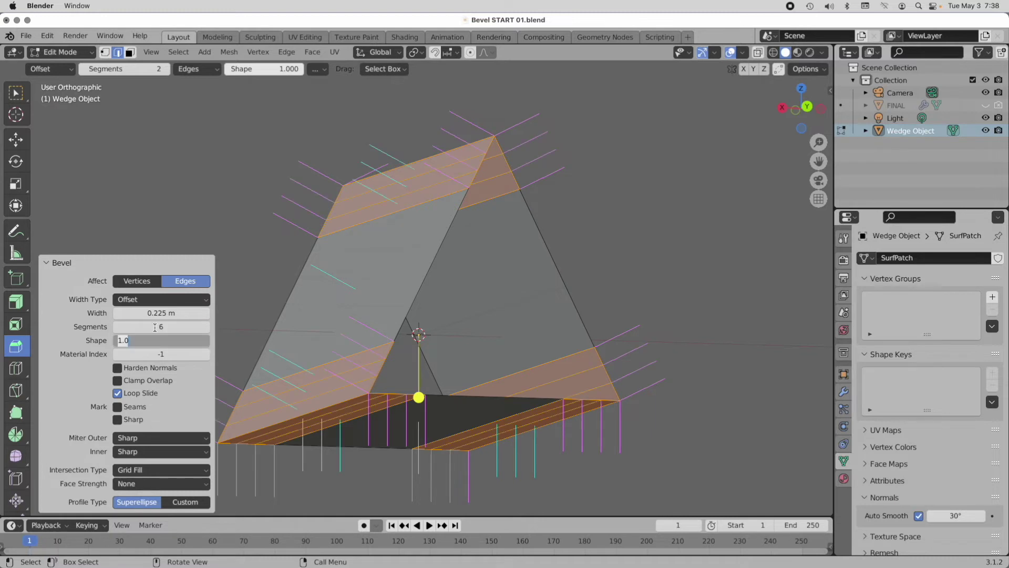
text(.5)
key(Return)
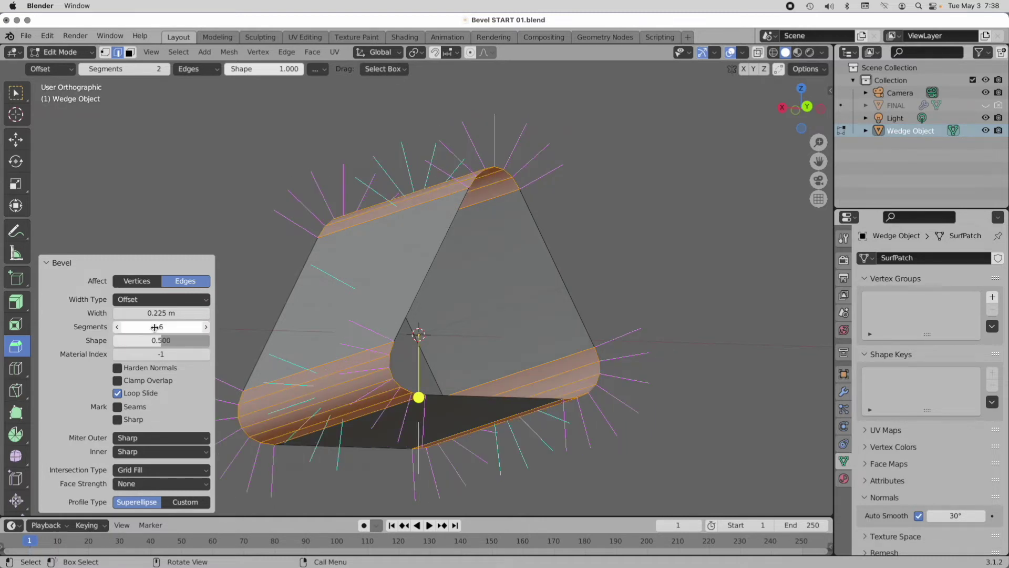
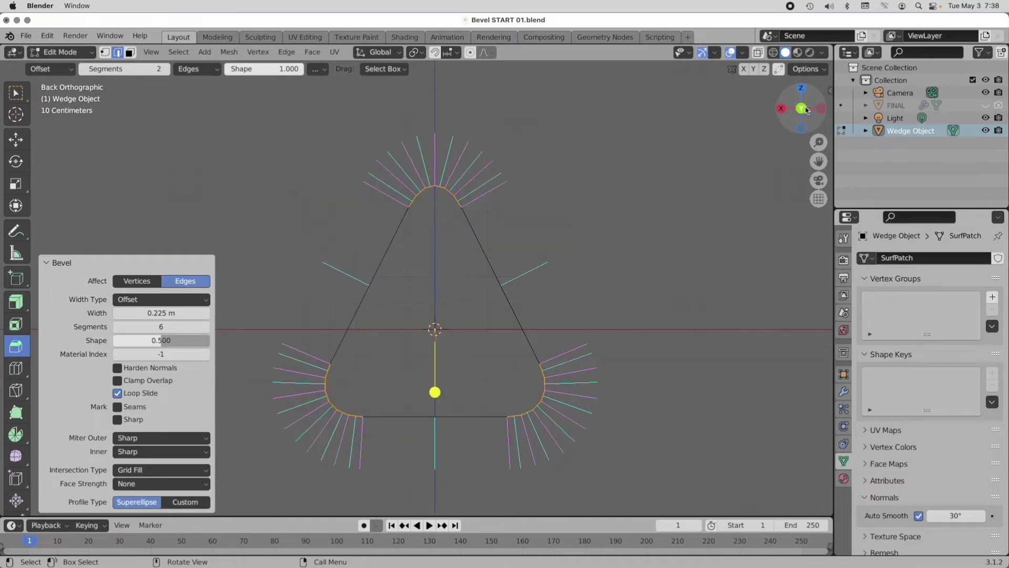
scroll(402, 357, up, 3)
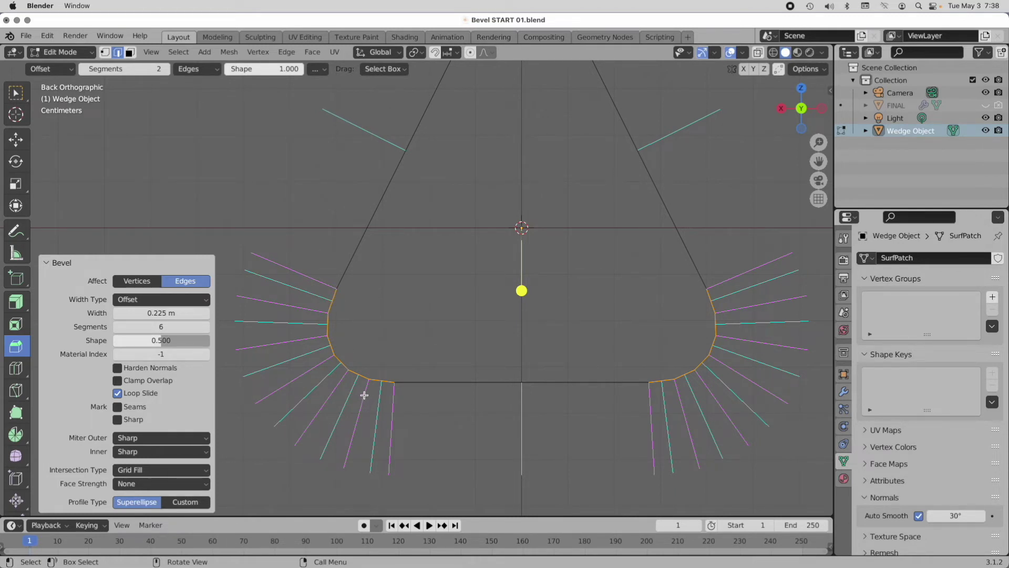
shift+middle_drag(360, 403, 425, 269)
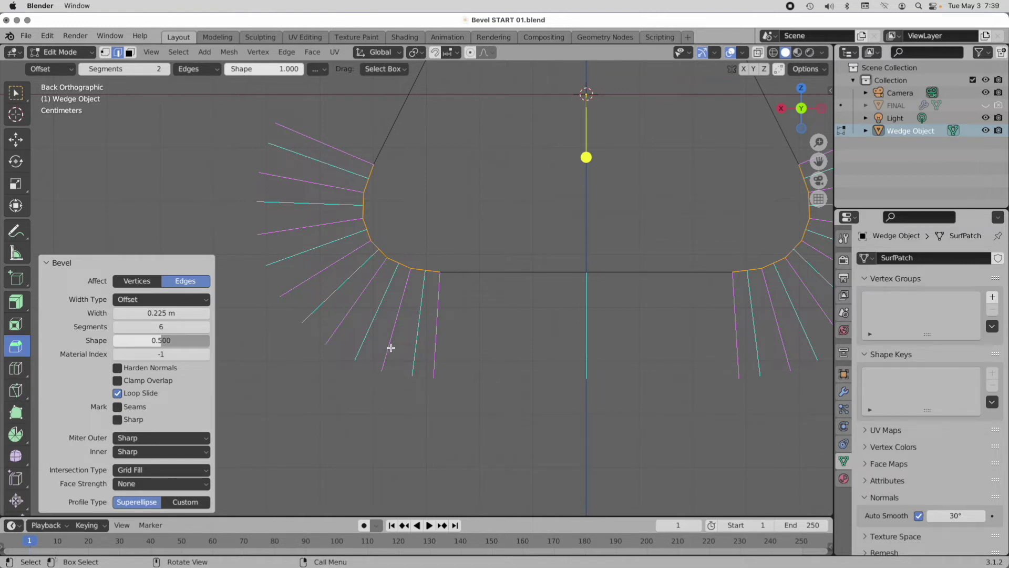
Turn on Harden Normals for the bevel on the wedge's long edges, comparing it with the unhardened result
ctrl+middle_drag(389, 347, 428, 326)
scroll(429, 322, up, 1)
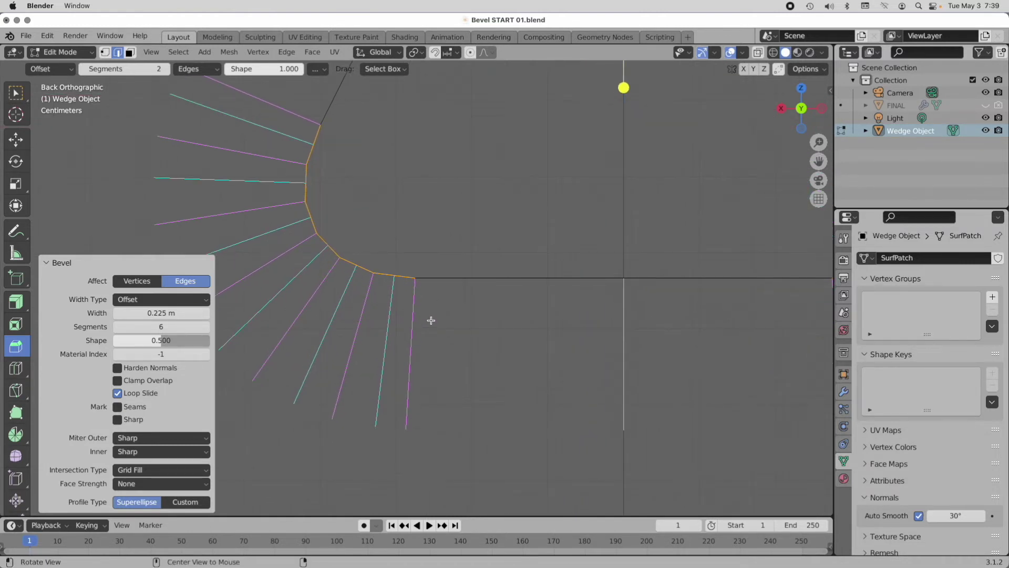
shift+scroll(430, 323, down, 1)
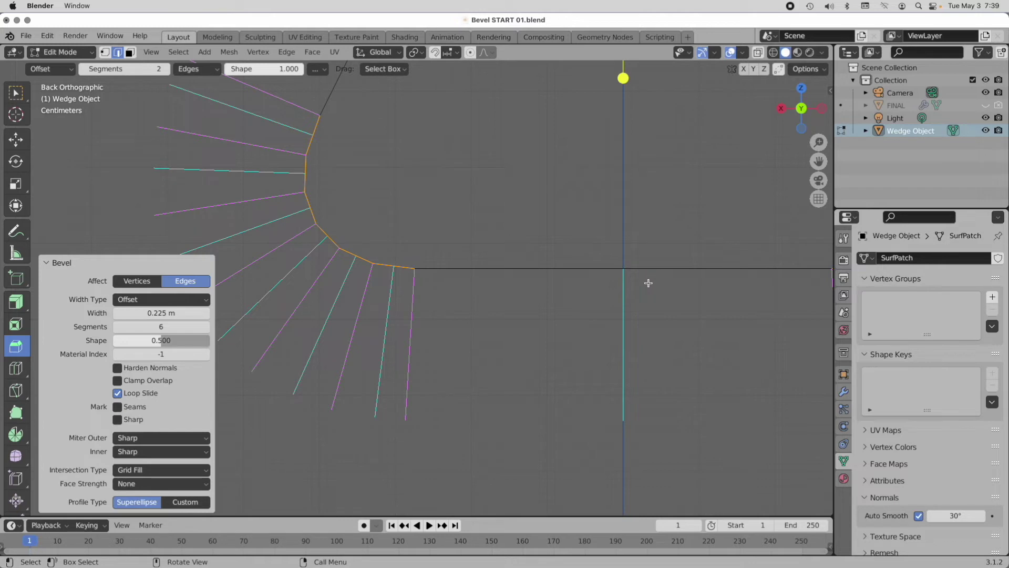
scroll(566, 266, down, 5)
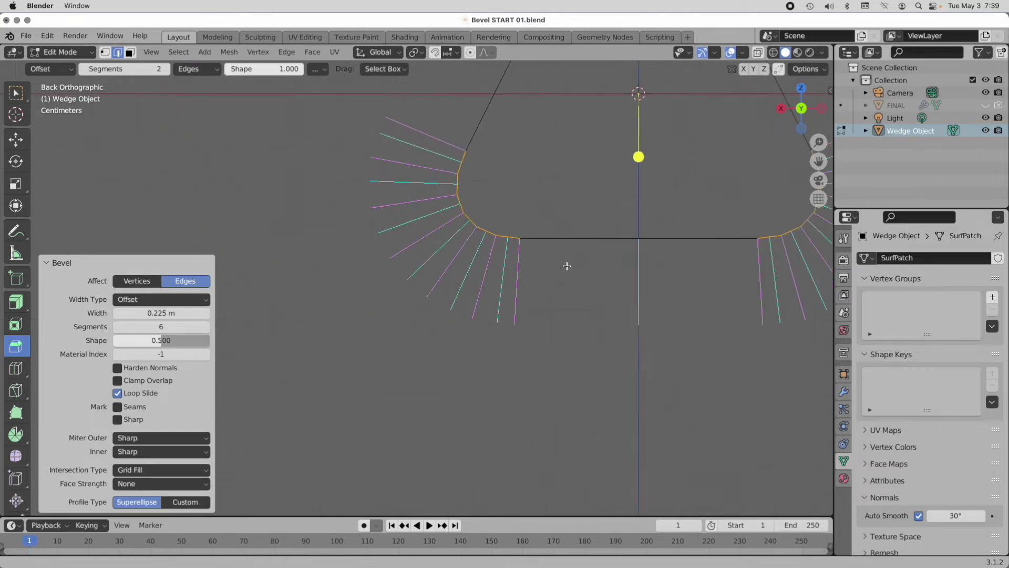
middle_drag(470, 332, 549, 331)
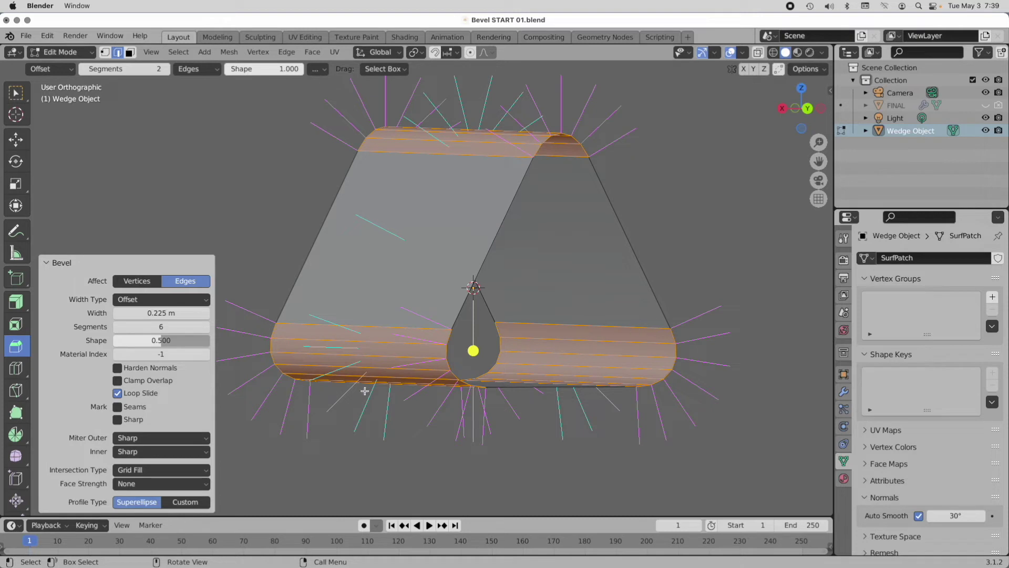
click(160, 370)
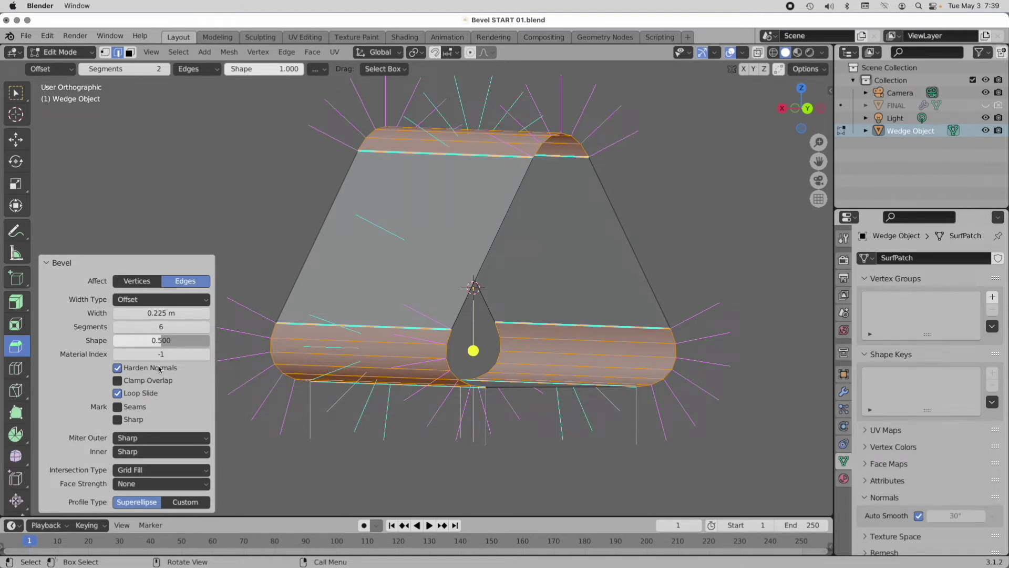
click(160, 370)
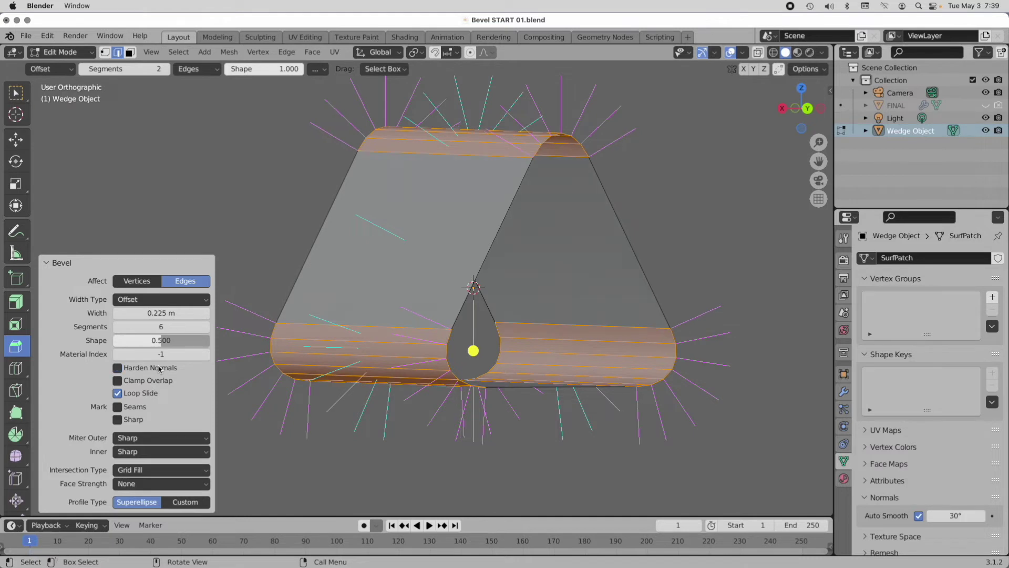
click(160, 369)
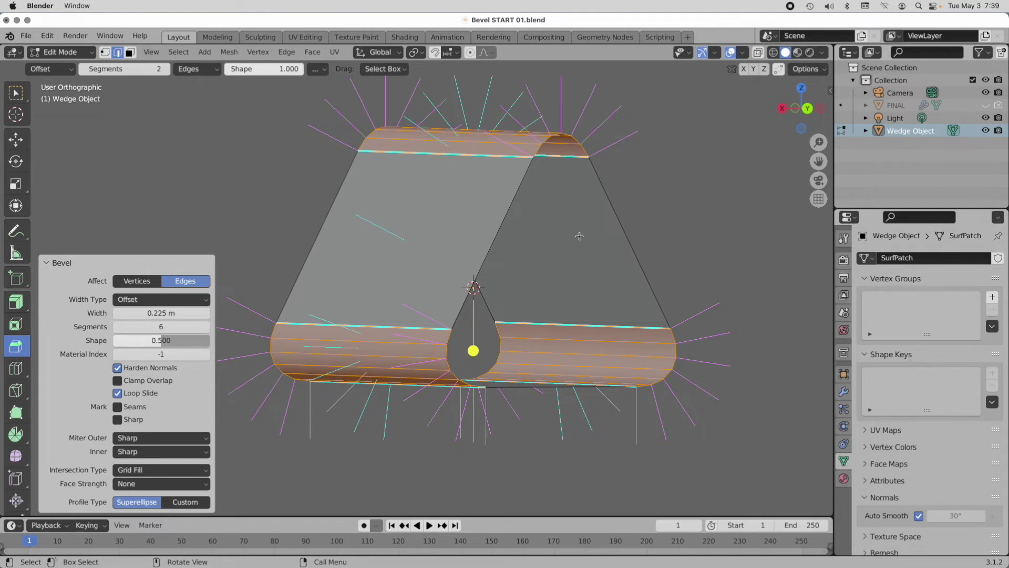
Compare the split normals at a rounded lower corner from the back with Harden Normals off and on, leaving it on
click(808, 108)
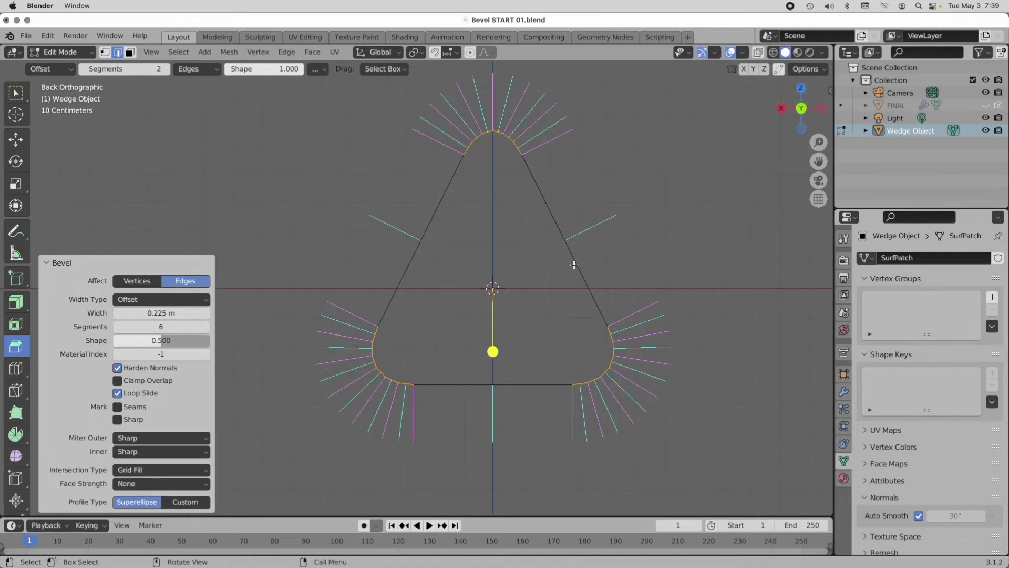
scroll(420, 374, up, 4)
shift+middle_drag(420, 383, 485, 332)
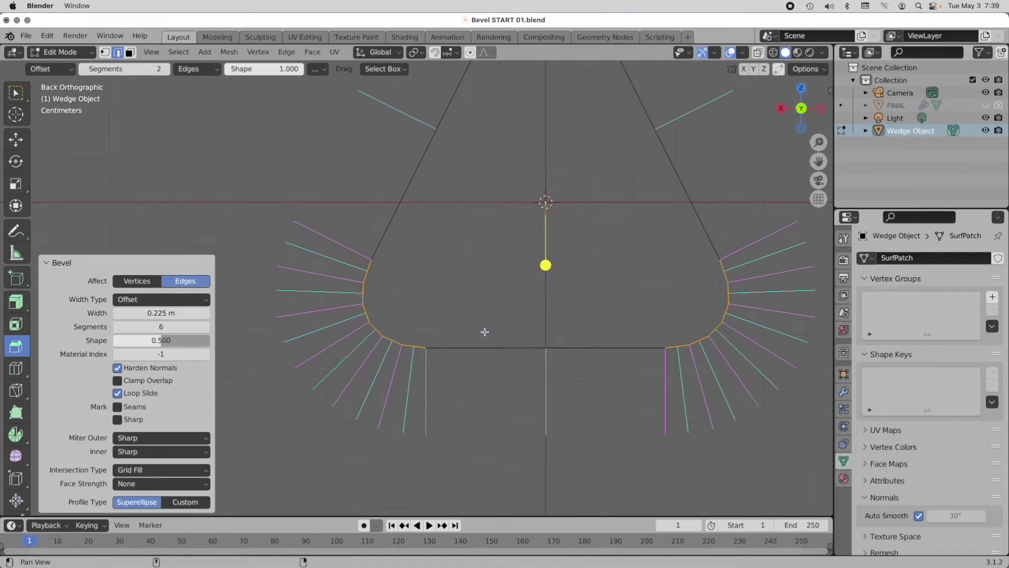
scroll(437, 375, up, 3)
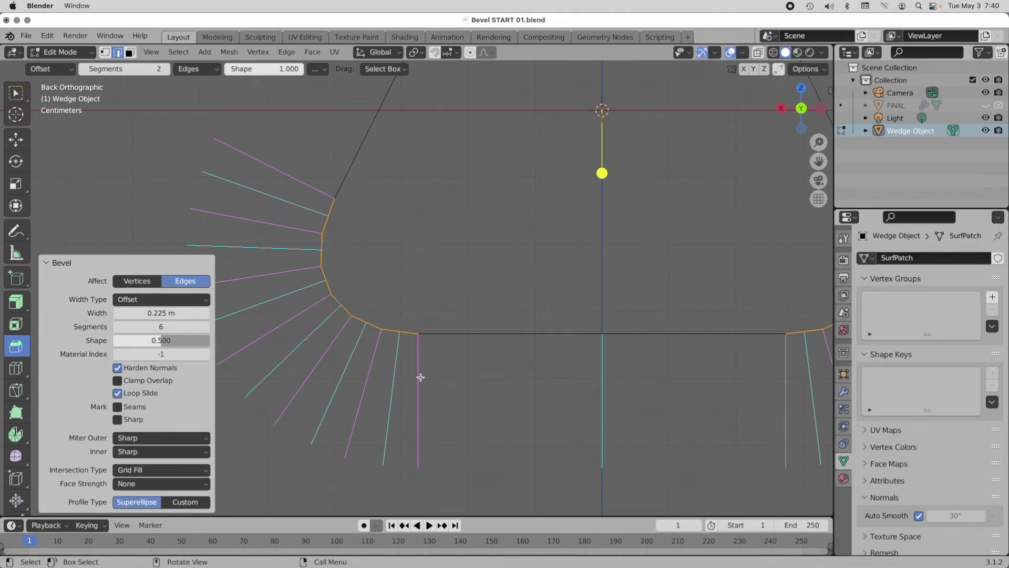
click(118, 369)
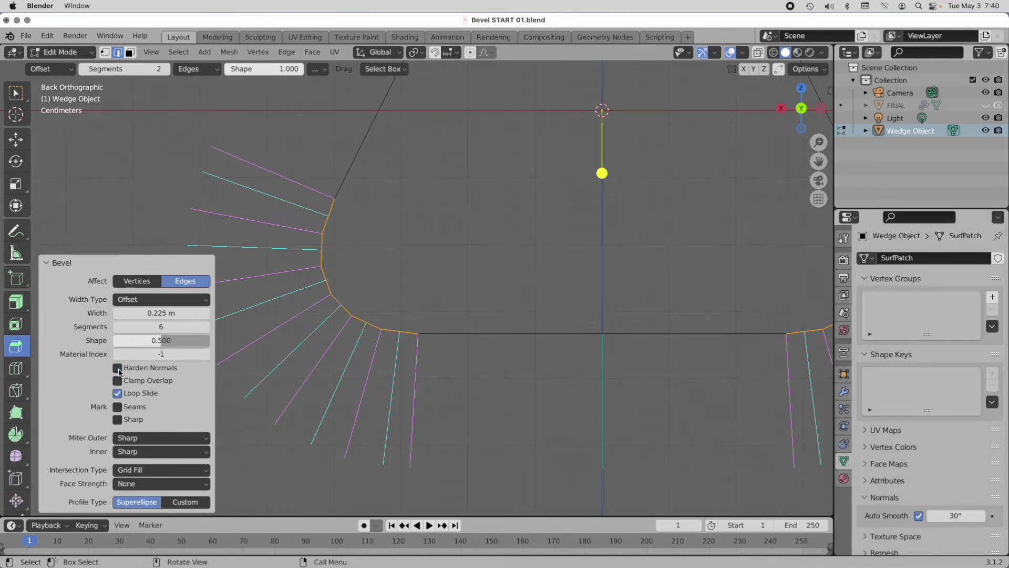
click(118, 369)
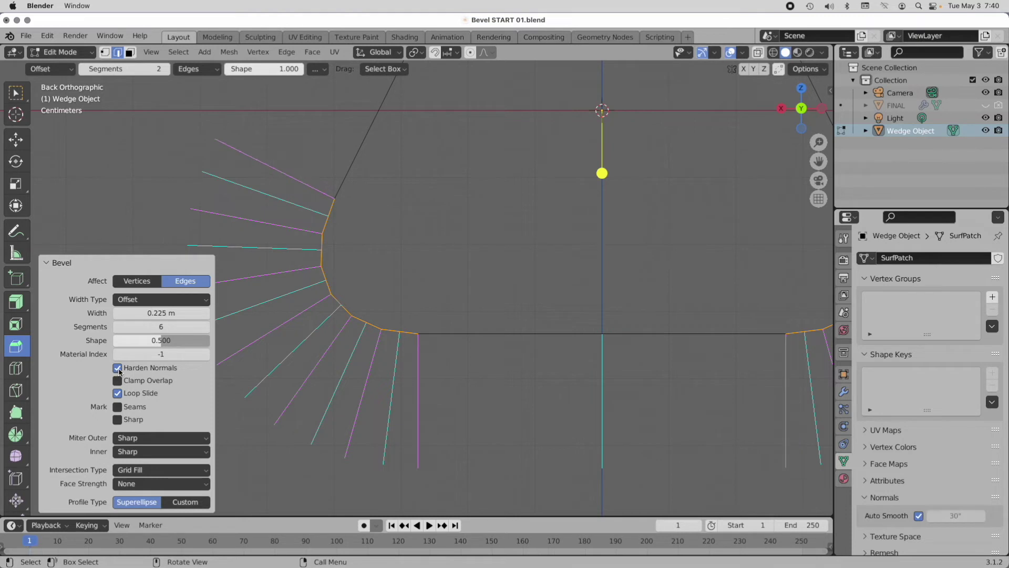
click(118, 368)
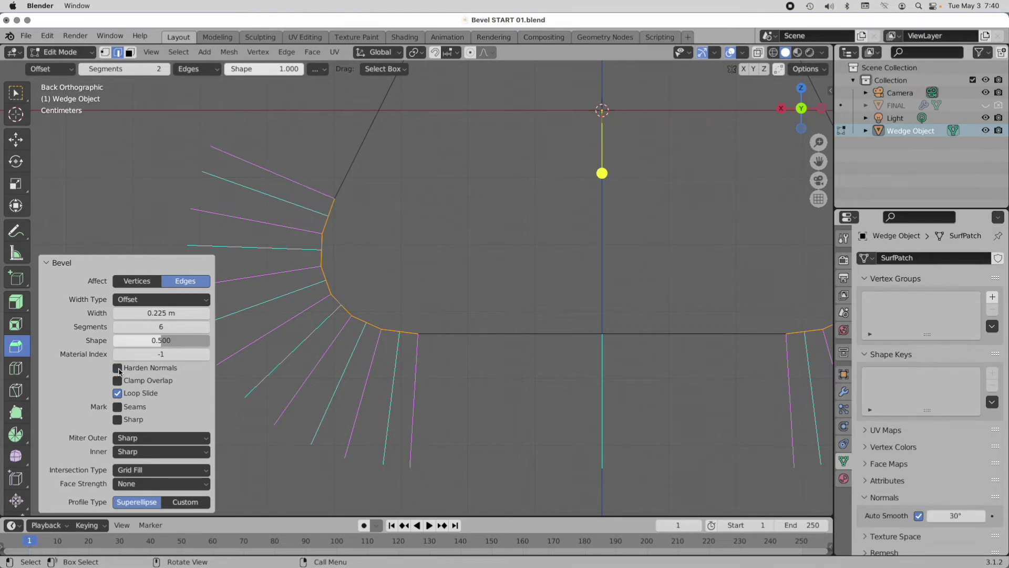
click(118, 370)
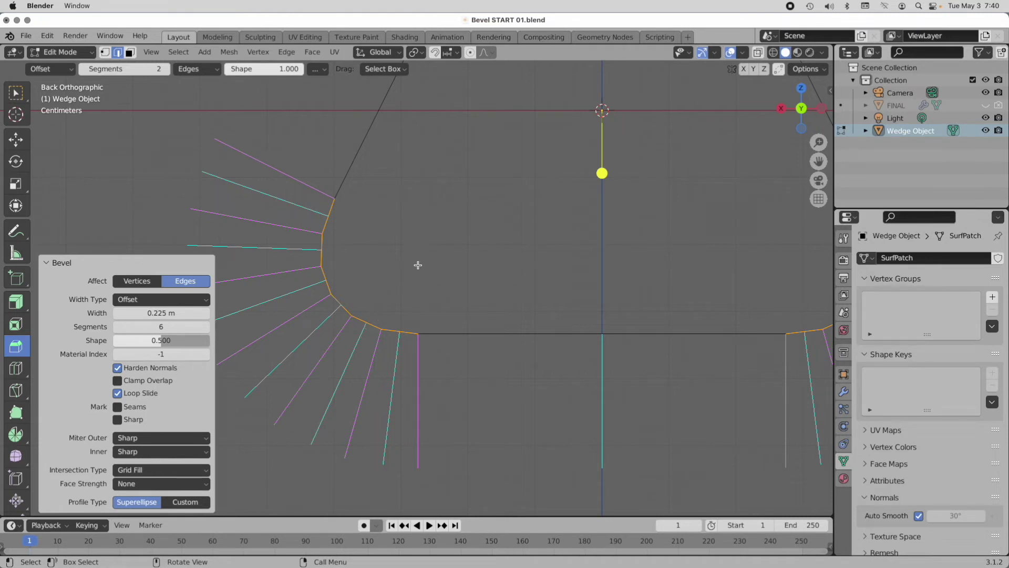
Set the bevel's number of segments to 12
click(169, 327)
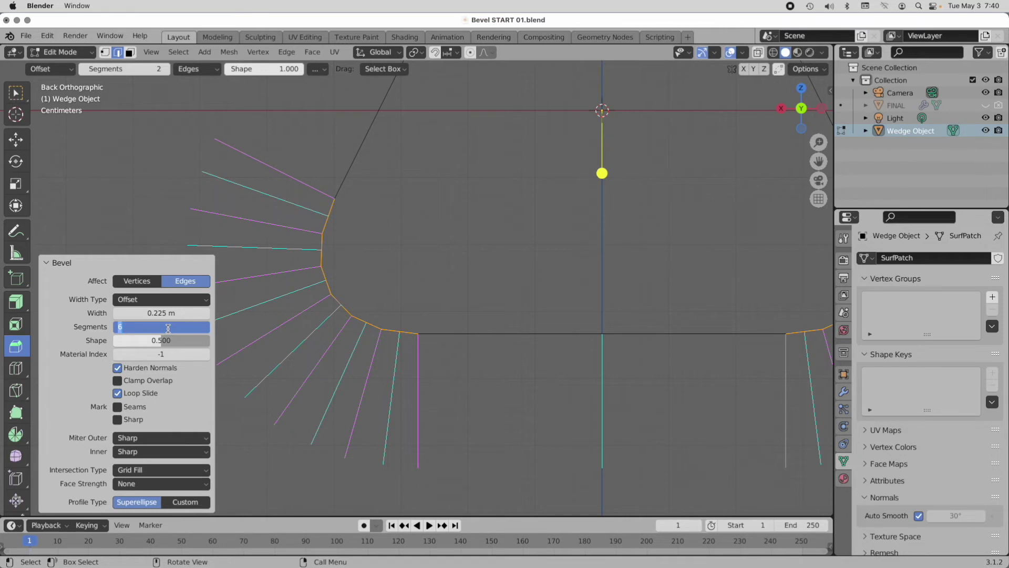
text(12)
key(Return)
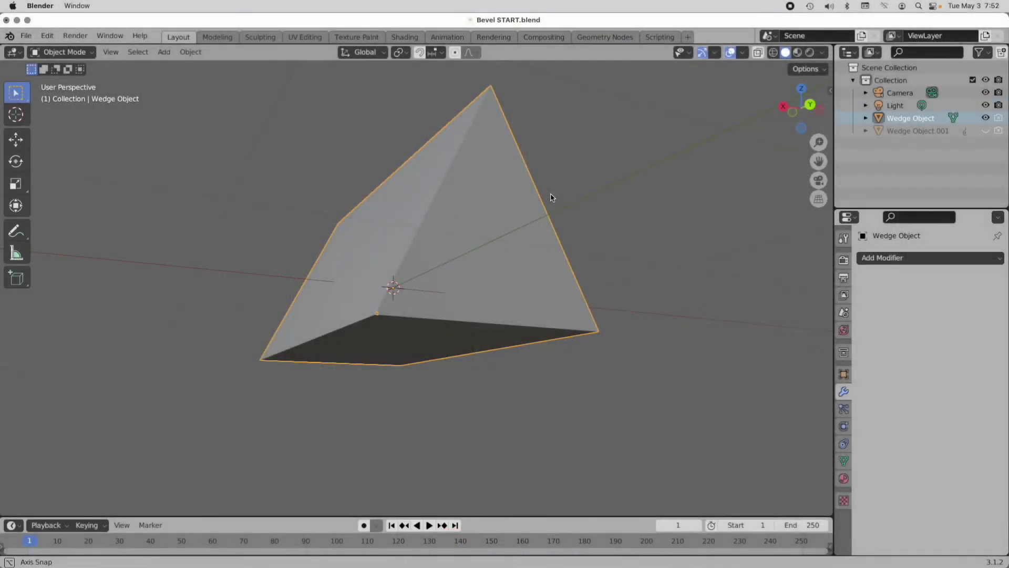
Show the unbevelled wedge in wireframe from the back in orthographic projection
click(818, 200)
click(806, 106)
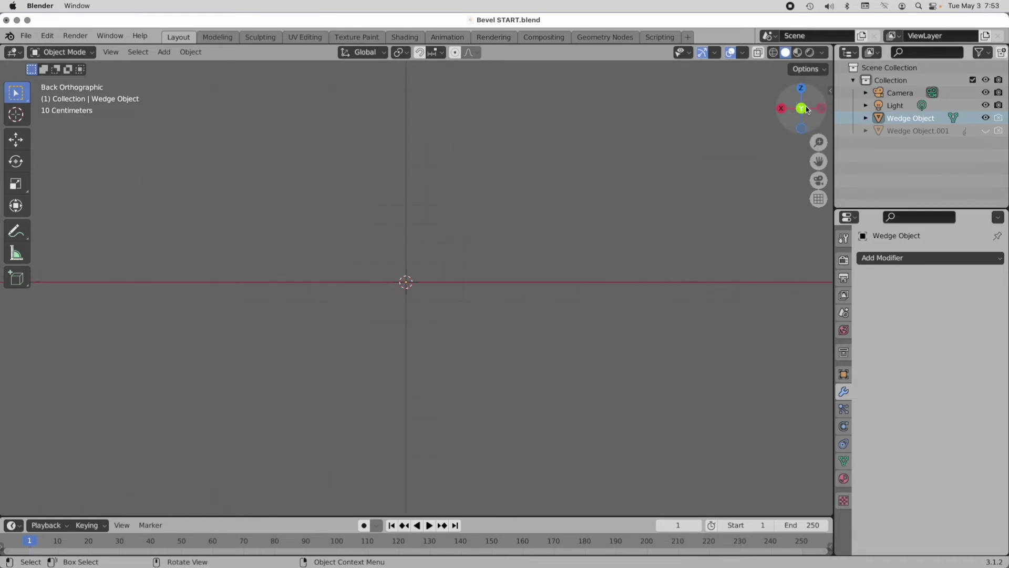
click(774, 52)
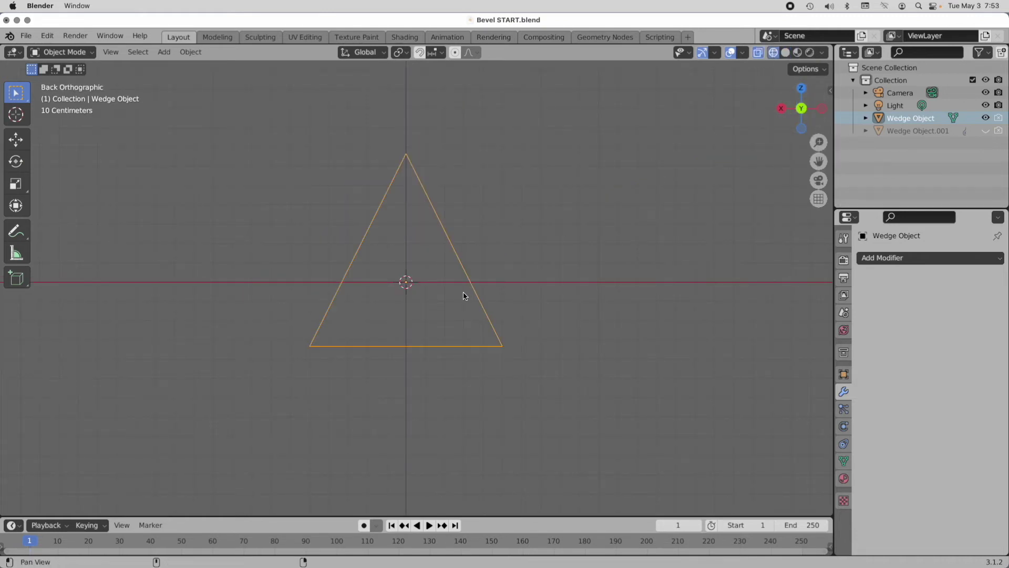
shift+middle_drag(406, 290, 443, 331)
scroll(480, 283, up, 3)
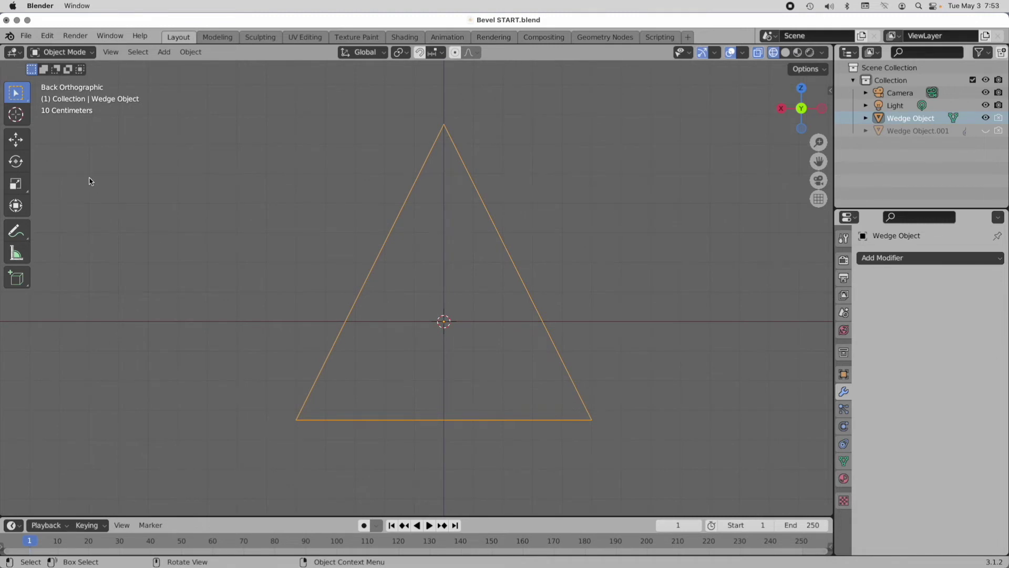
Select the wedge's two lower long edges and its top ridge edge in Edit Mode, and turn off X-ray
key(Tab)
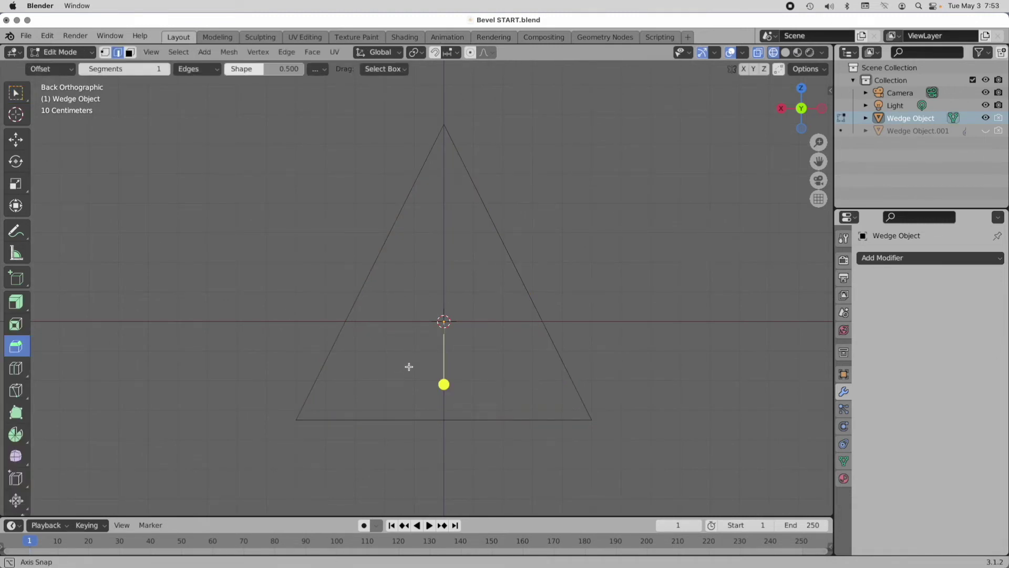
middle_drag(406, 372, 412, 365)
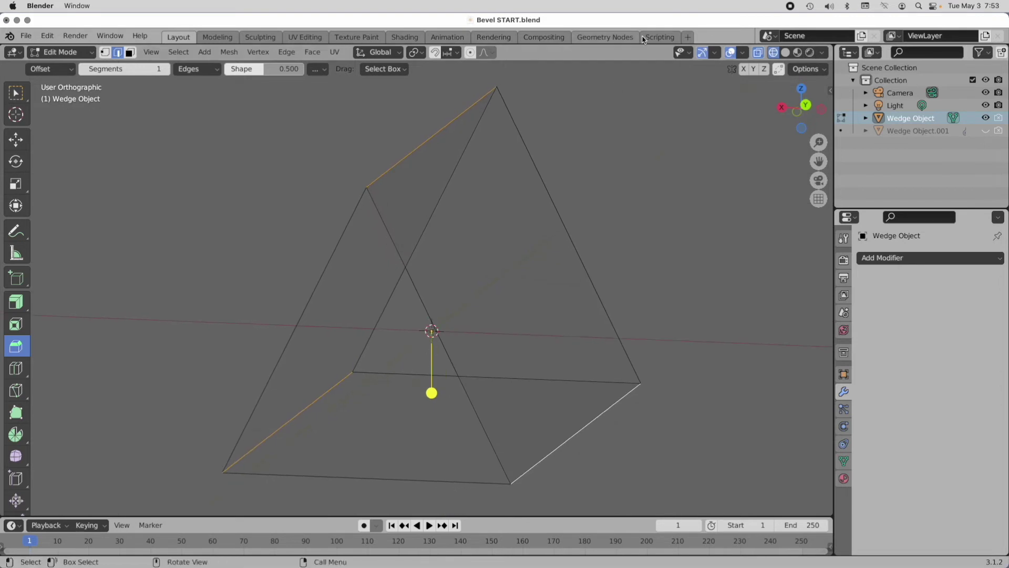
click(758, 53)
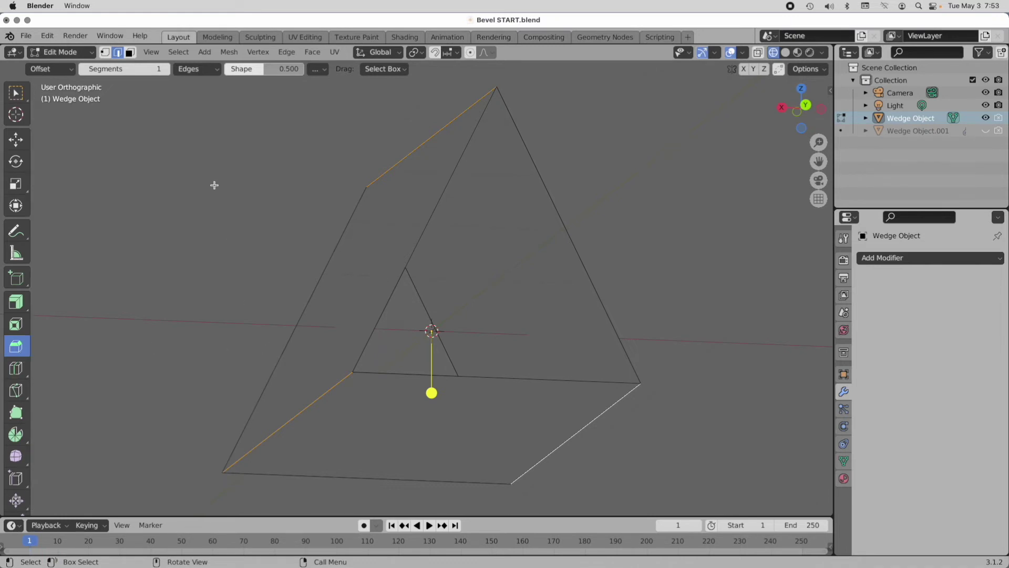
Bevel the three selected long edges about 0.155 m wide with 6 segments, keeping the shape at 0.5
drag(432, 392, 426, 443)
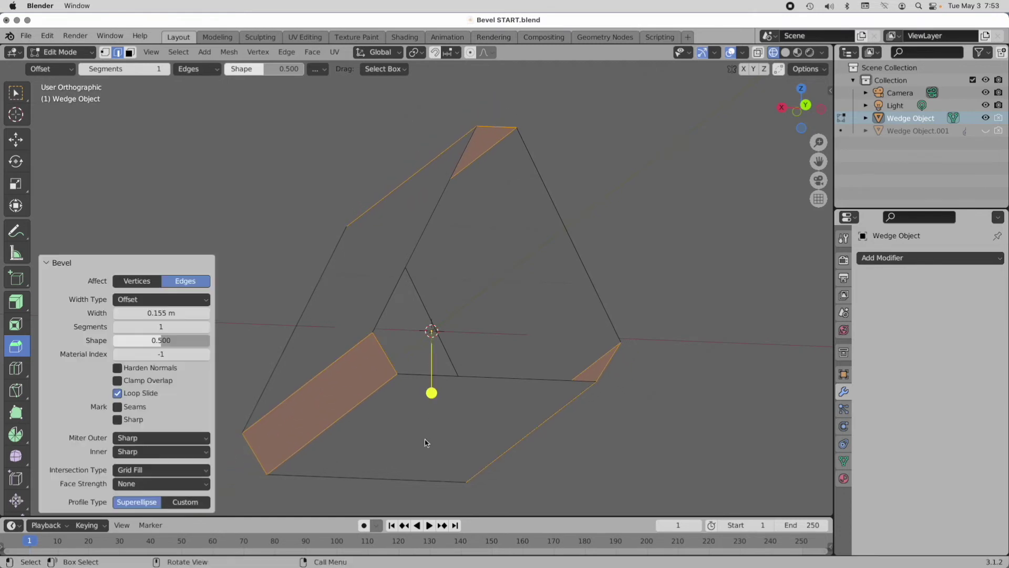
click(156, 327)
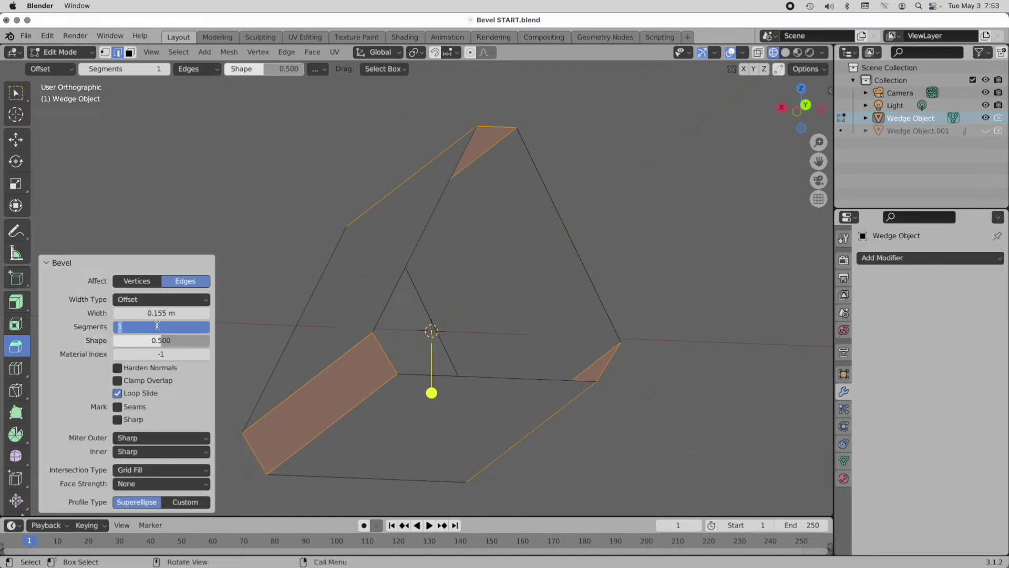
text(6)
key(Tab)
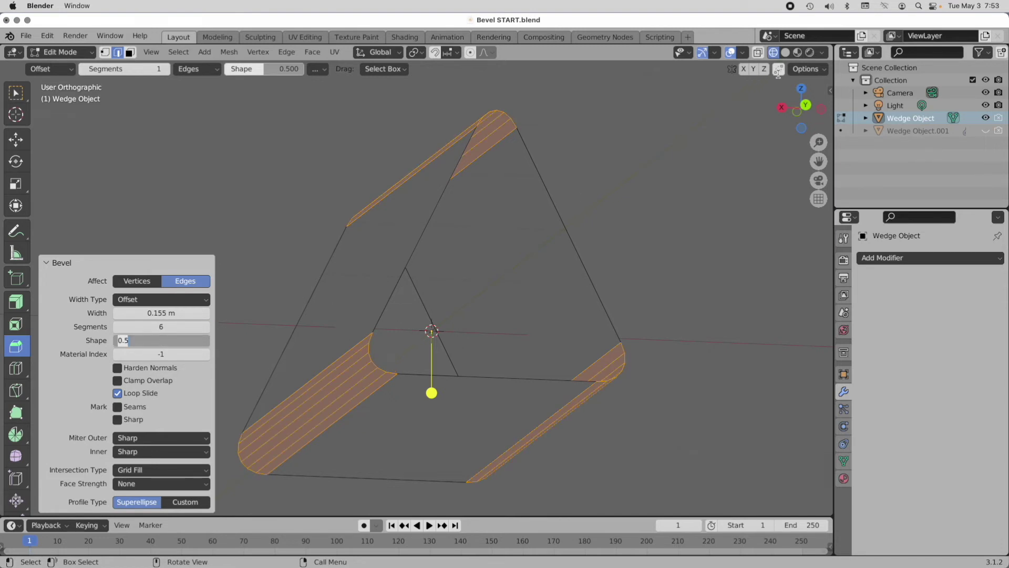
click(807, 105)
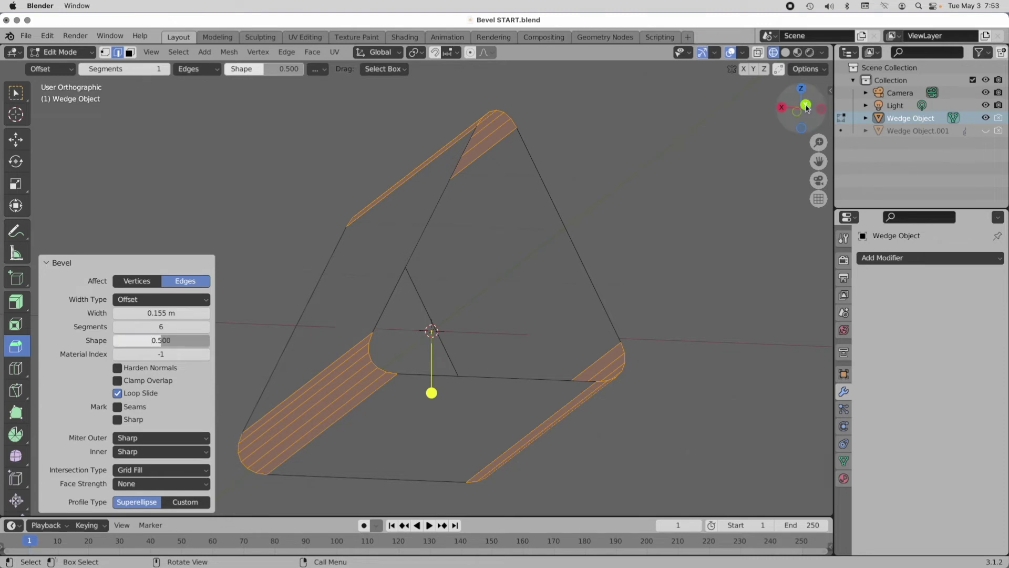
Inspect the rounded lower corner from the back and enable Harden Normals for the 6-segment bevel
click(807, 107)
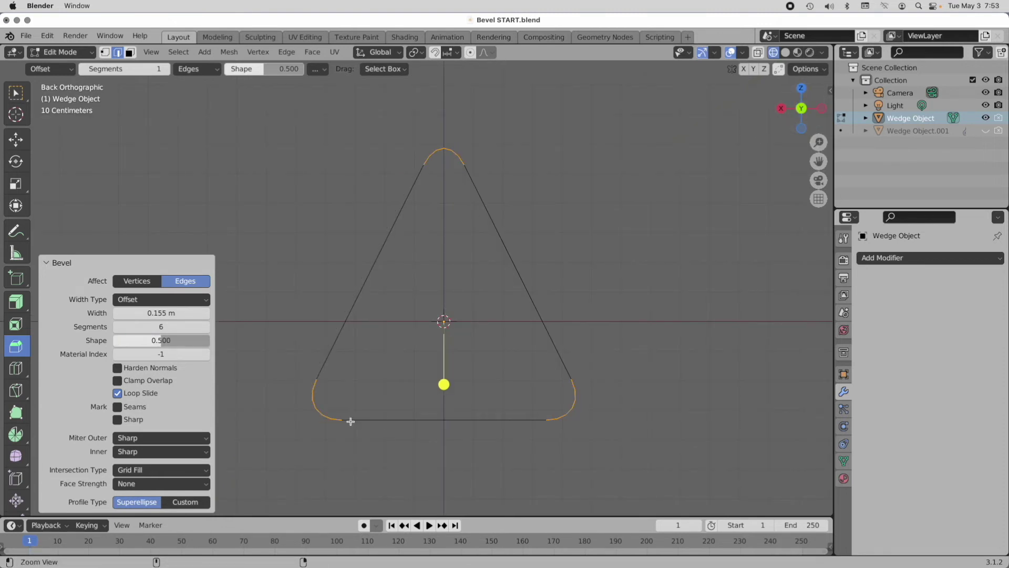
scroll(408, 383, up, 6)
scroll(453, 383, up, 3)
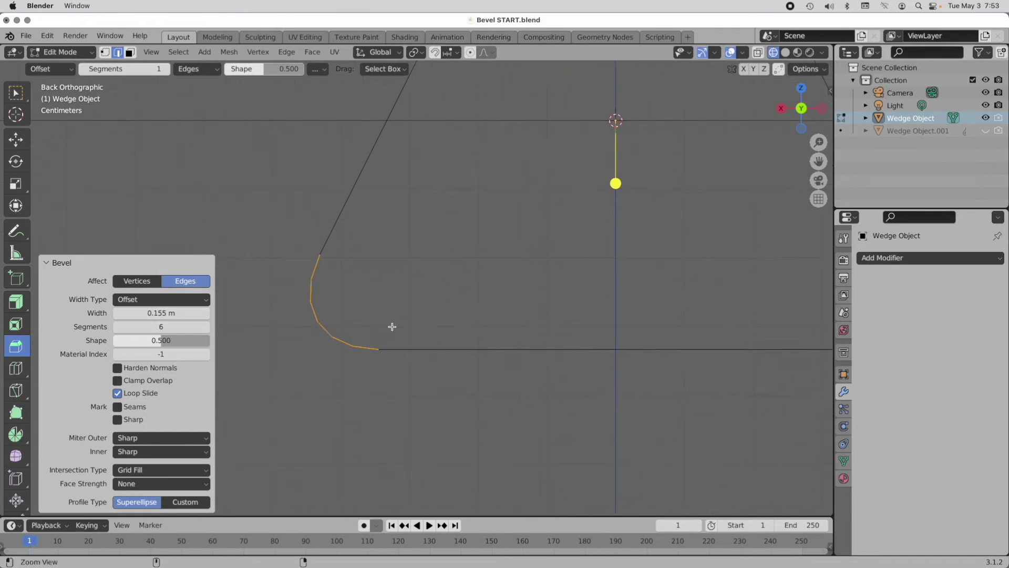
scroll(414, 299, up, 1)
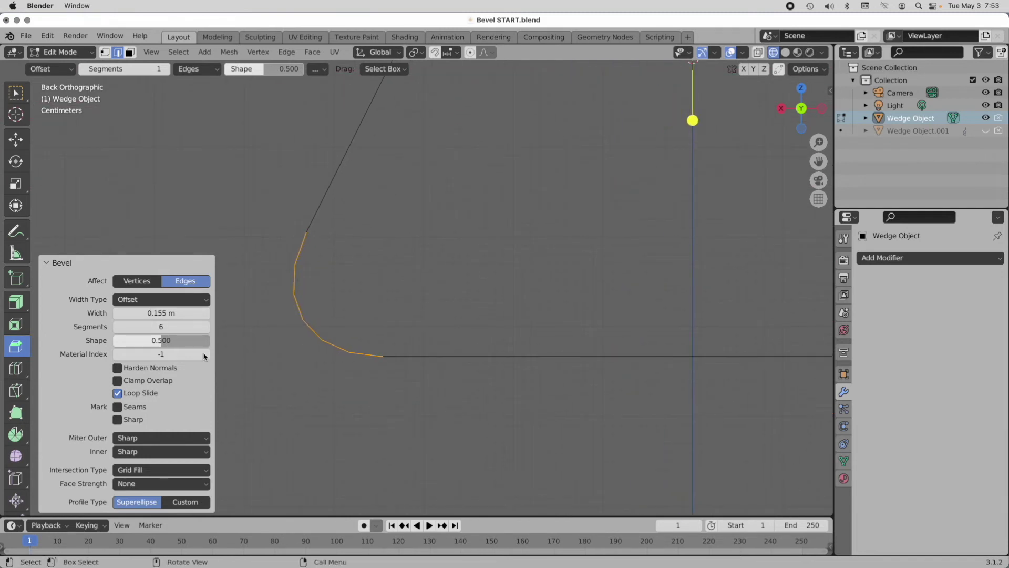
click(131, 368)
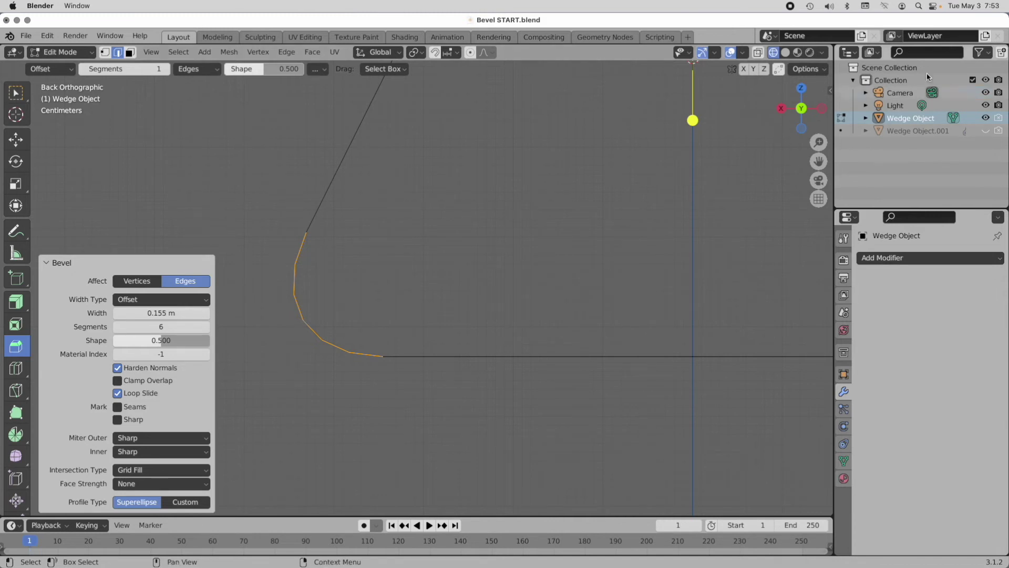
Display the wedge's split normals as lines in the viewport overlays
click(742, 52)
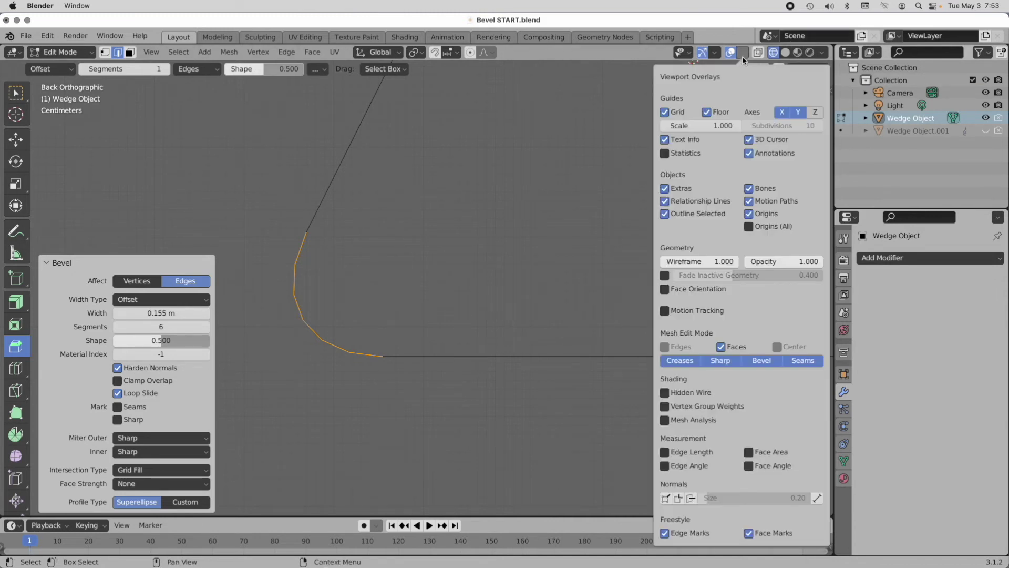
click(678, 498)
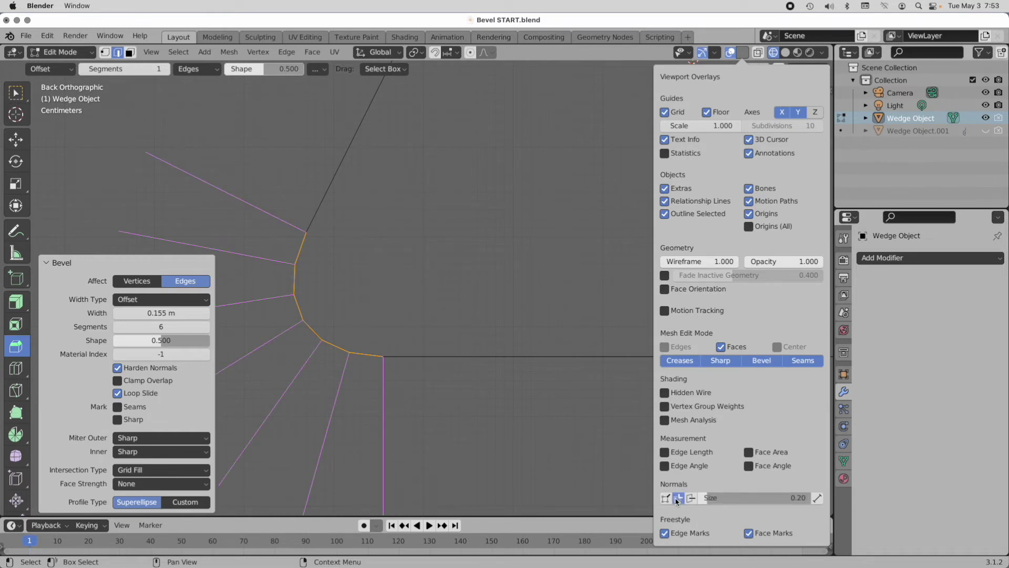
scroll(413, 284, down, 3)
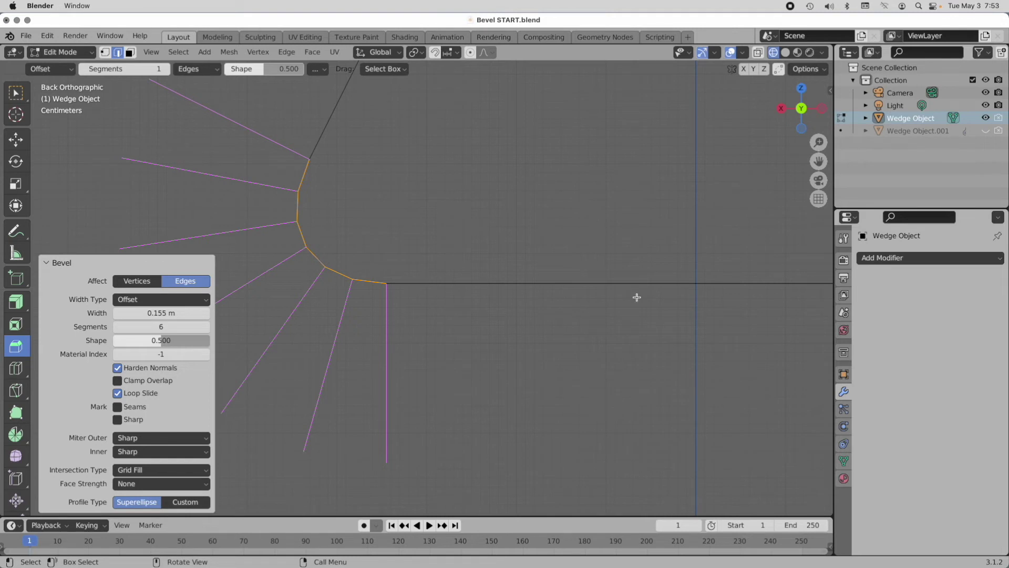
Add a Subdivision Surface modifier to the bevelled wedge
click(901, 258)
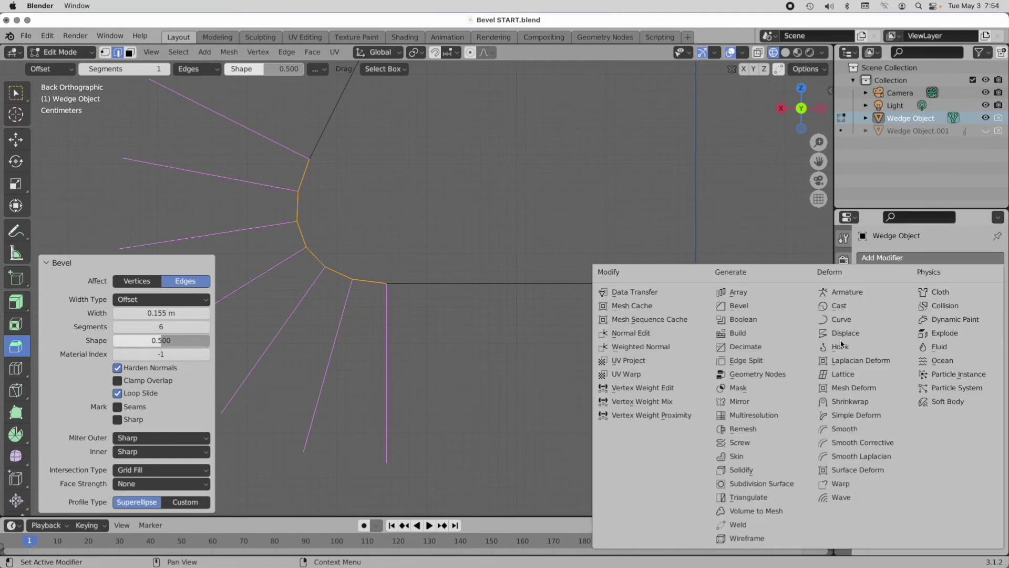
click(744, 484)
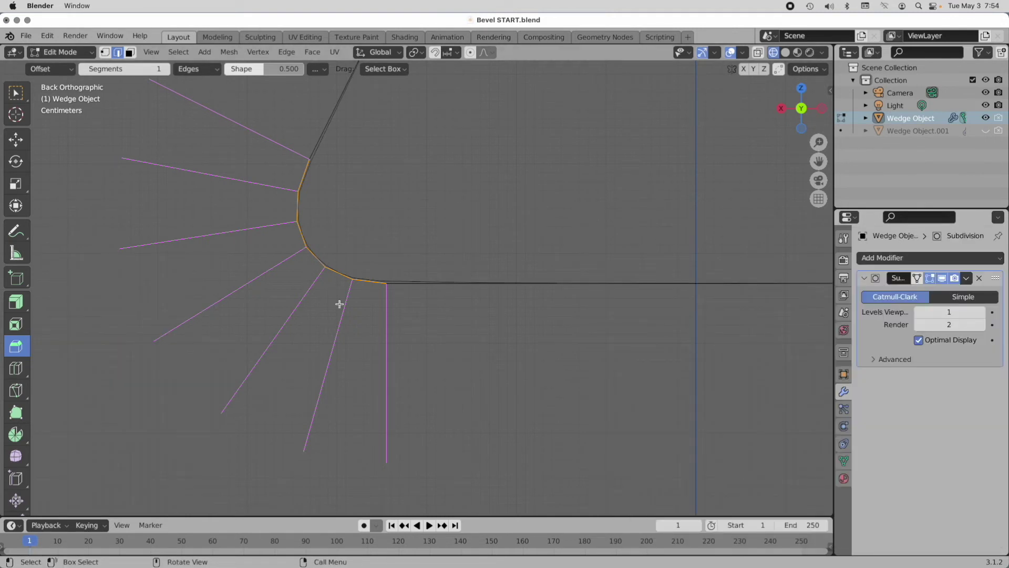
Set the Subdivision Surface modifier's viewport and render levels to 3 and inspect the rounded lower corner
scroll(358, 248, up, 1)
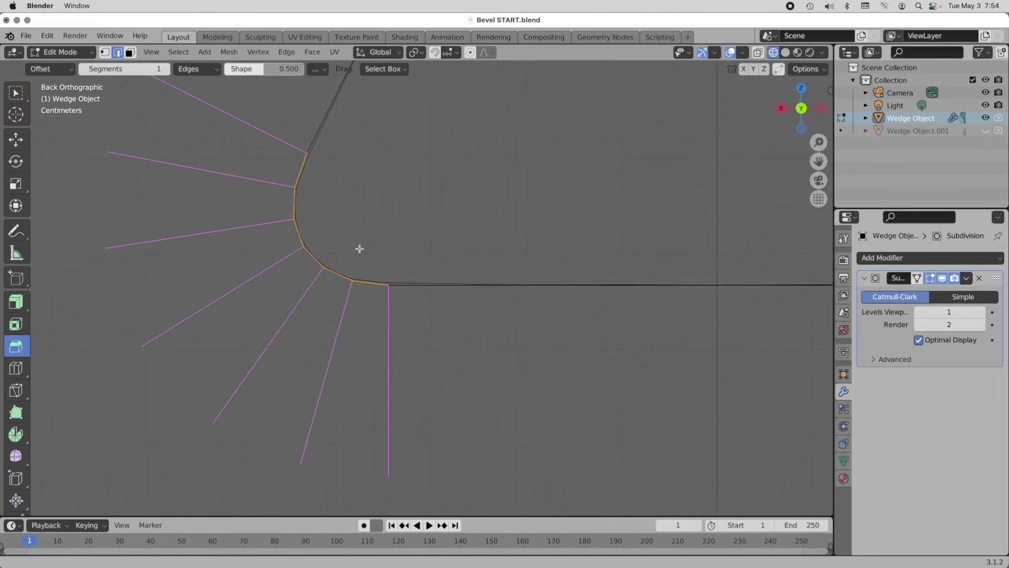
click(952, 309)
text(3)
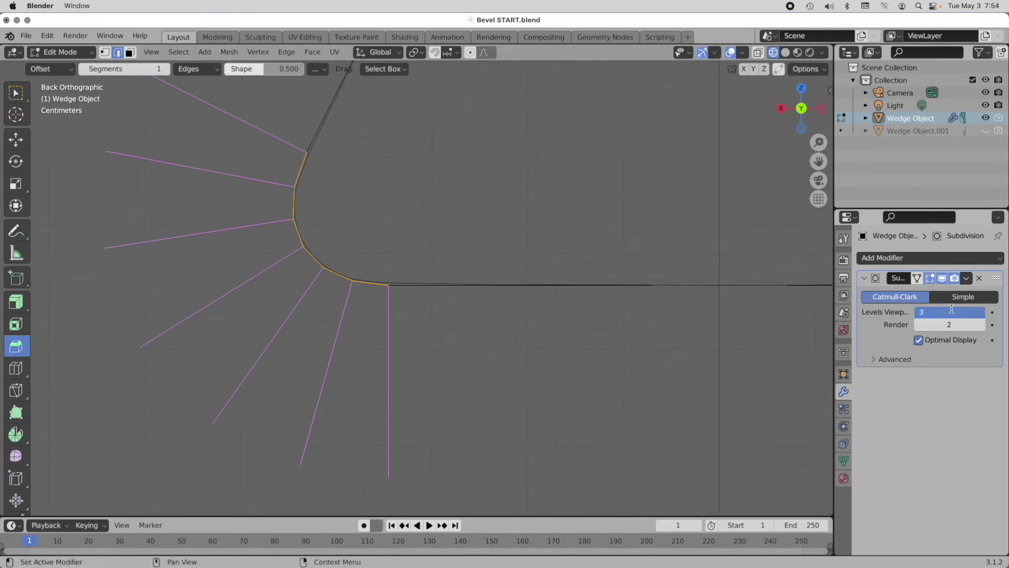
key(Tab)
text(3)
key(Tab)
key(Escape)
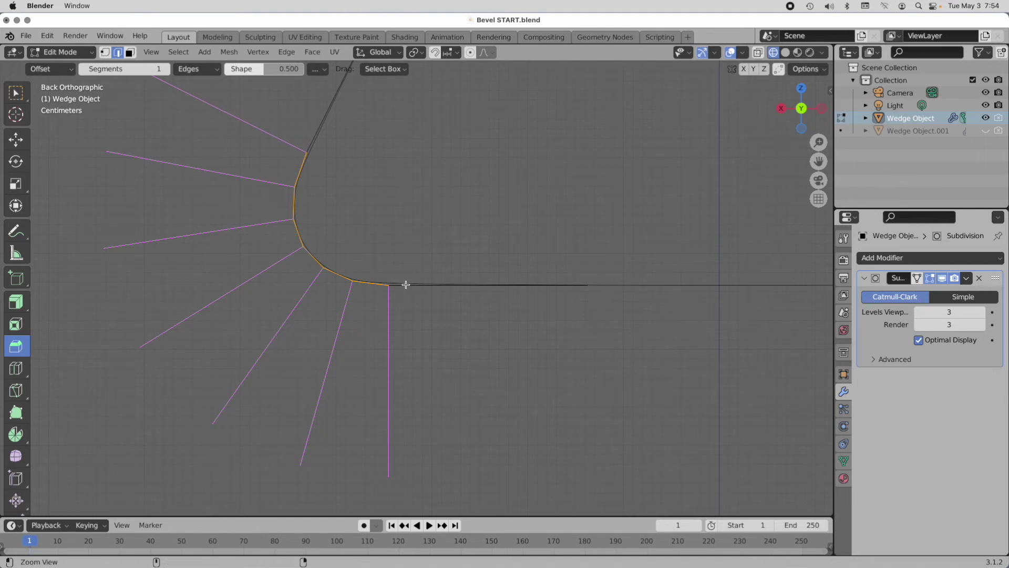
scroll(405, 284, up, 3)
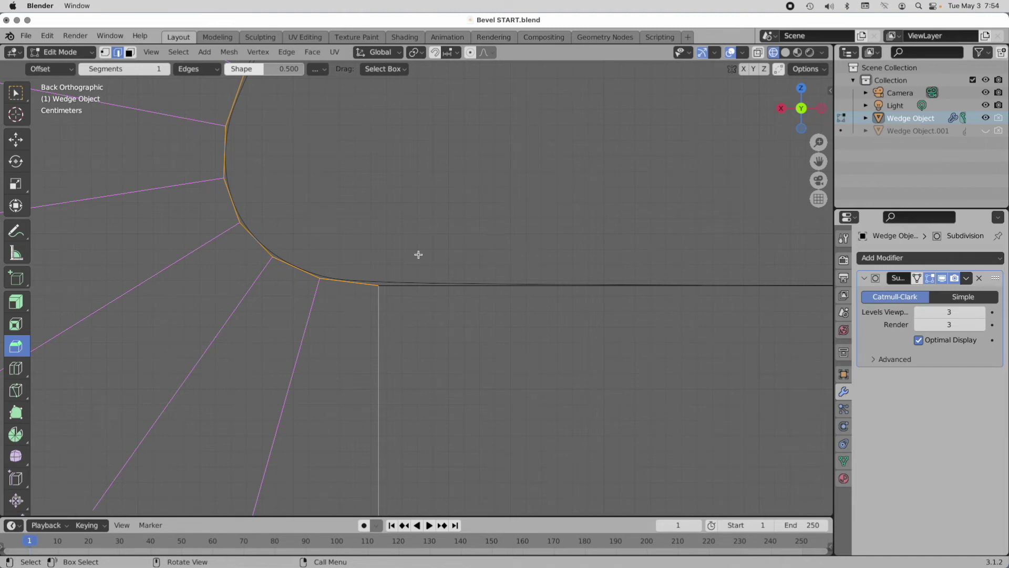
scroll(419, 255, down, 8)
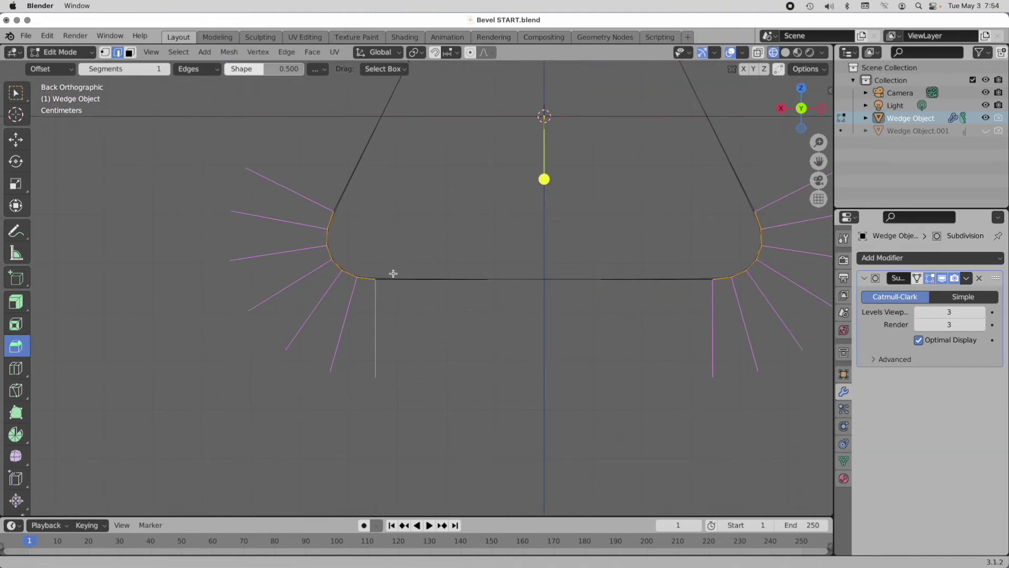
shift+middle_drag(393, 274, 368, 293)
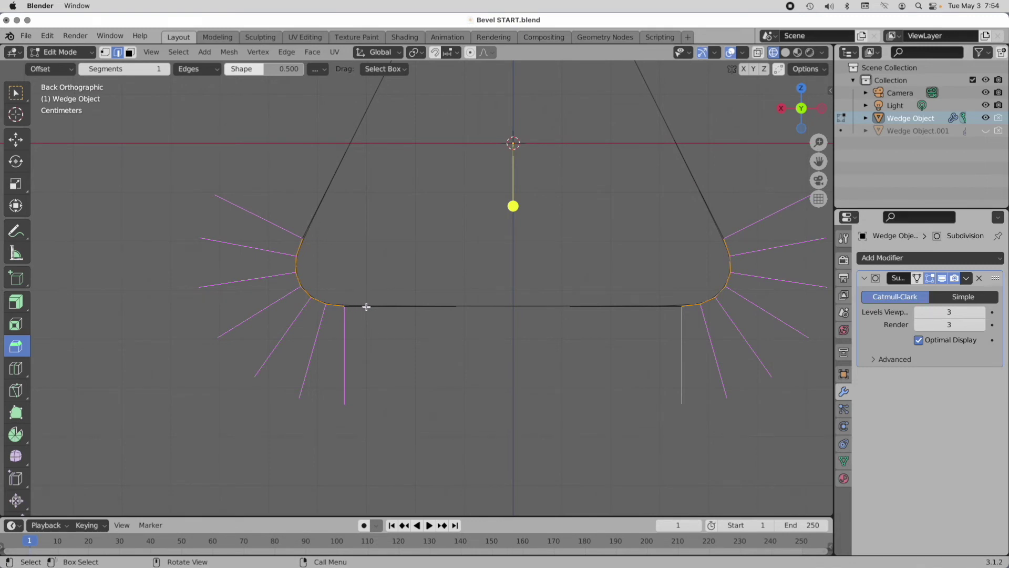
Undo the 6-segment bevel on the wedge's long edges
key(ctrl)
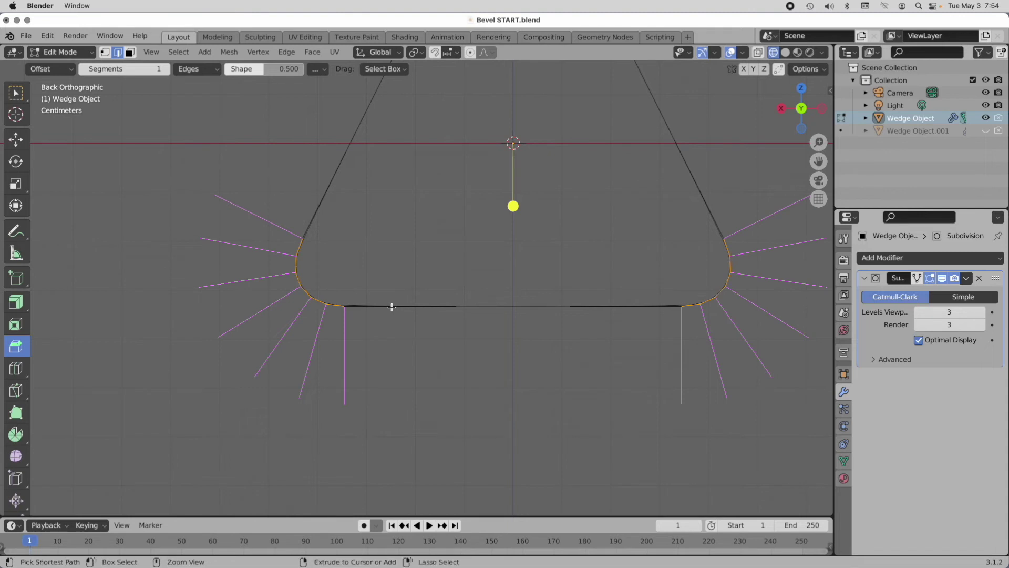
key(ctrl+shift+z)
key(ctrl+z)
key(ctrl+z)
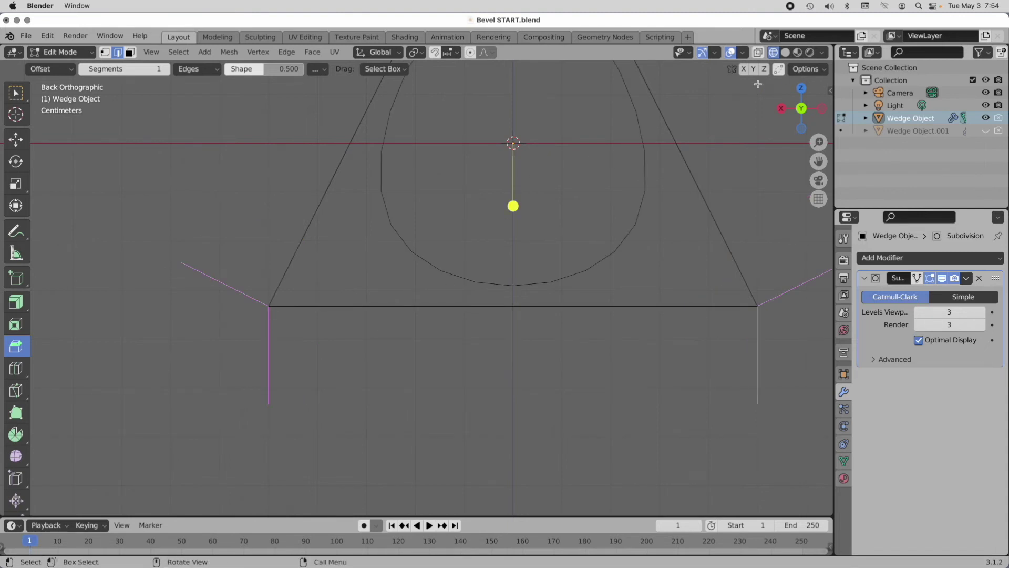
Hide the Subdivision Surface modifier in the viewport and turn off the split normals overlay
click(942, 279)
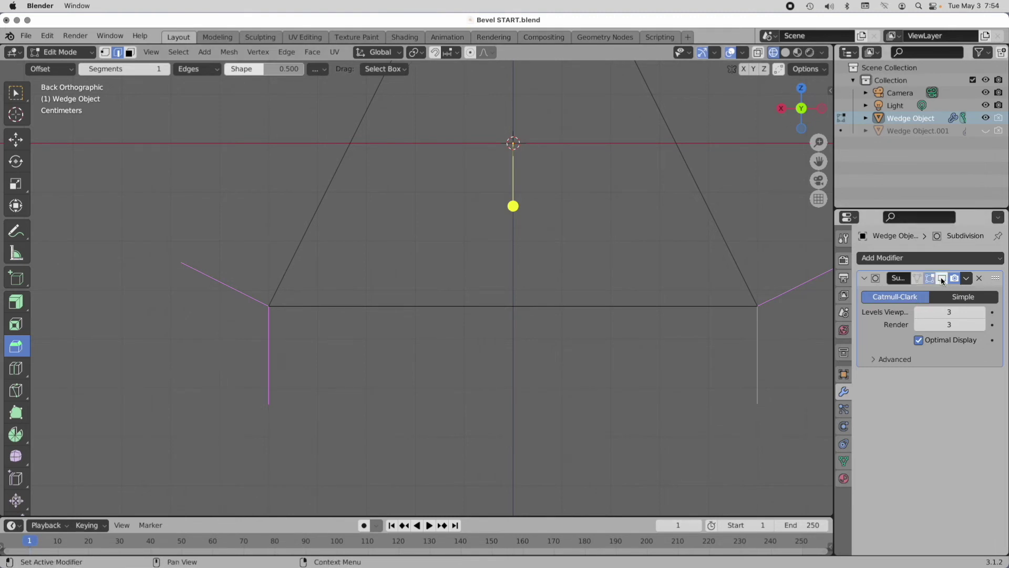
click(743, 53)
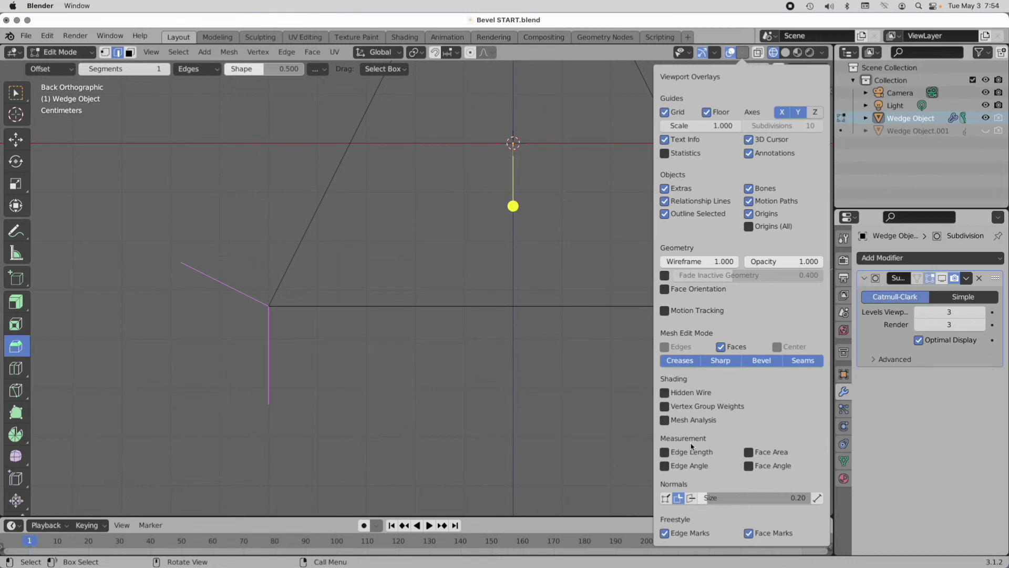
scroll(322, 166, down, 2)
scroll(382, 139, down, 1)
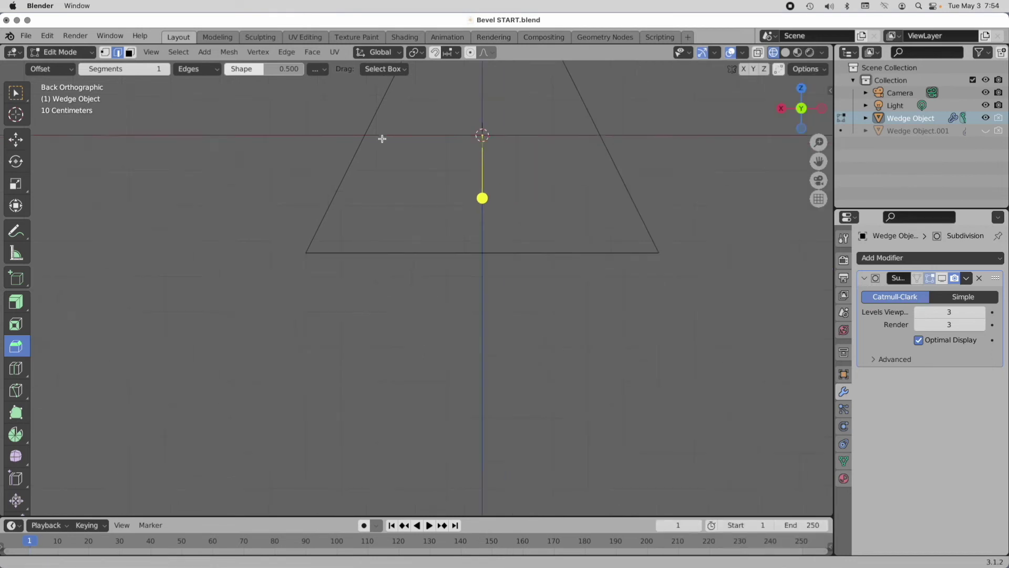
scroll(382, 139, down, 2)
shift+middle_drag(417, 135, 406, 269)
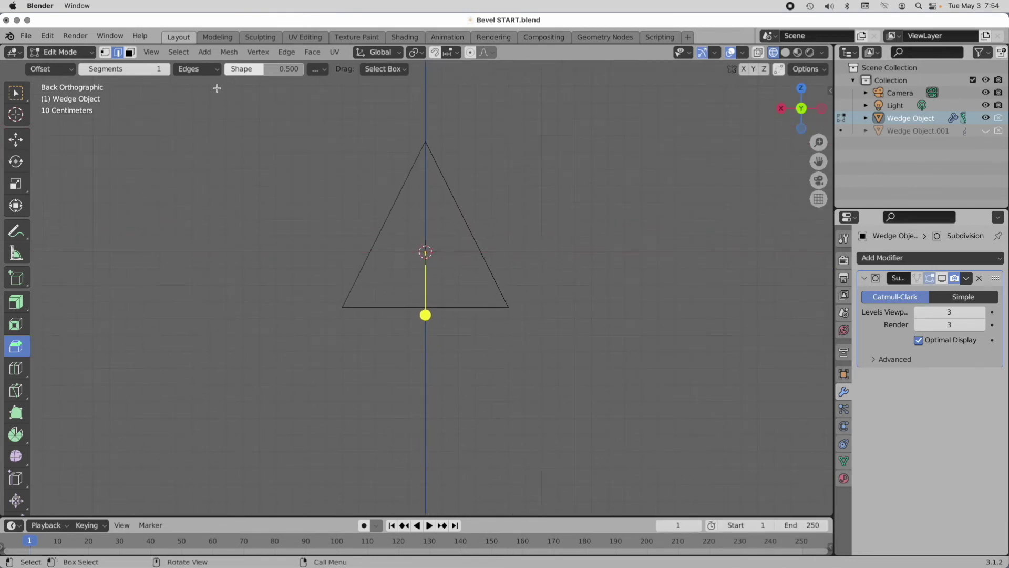
Bevel the three selected long edges about 0.155 m wide with 2 segments and a shape of 1
middle_drag(216, 89, 274, 163)
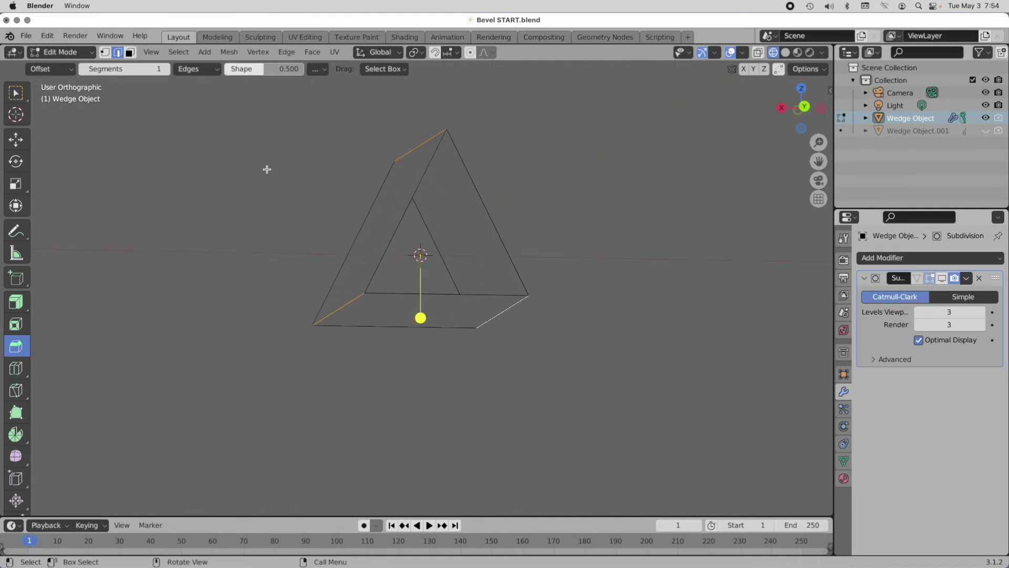
click(152, 69)
text(2)
key(Tab)
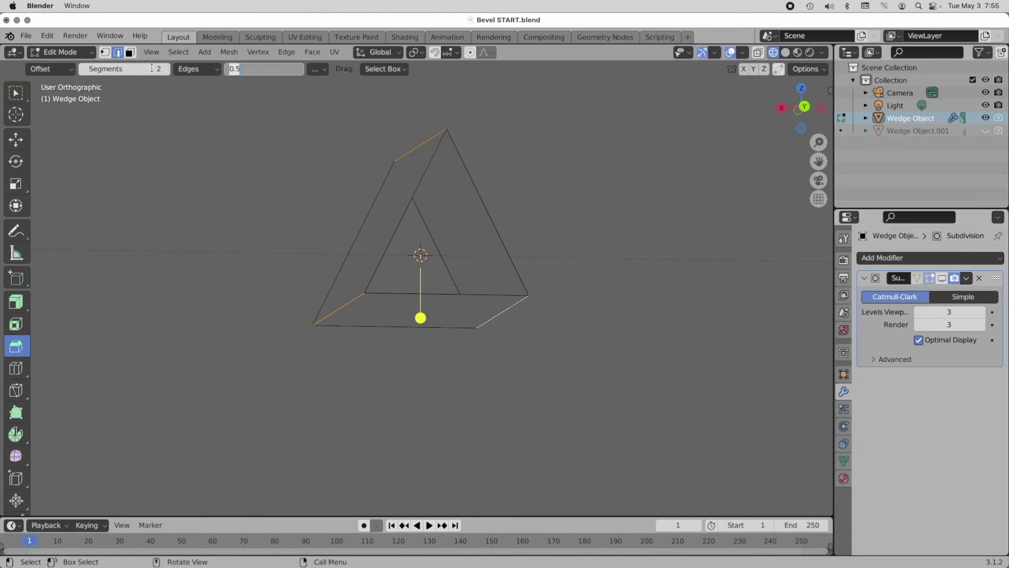
text(1)
key(Return)
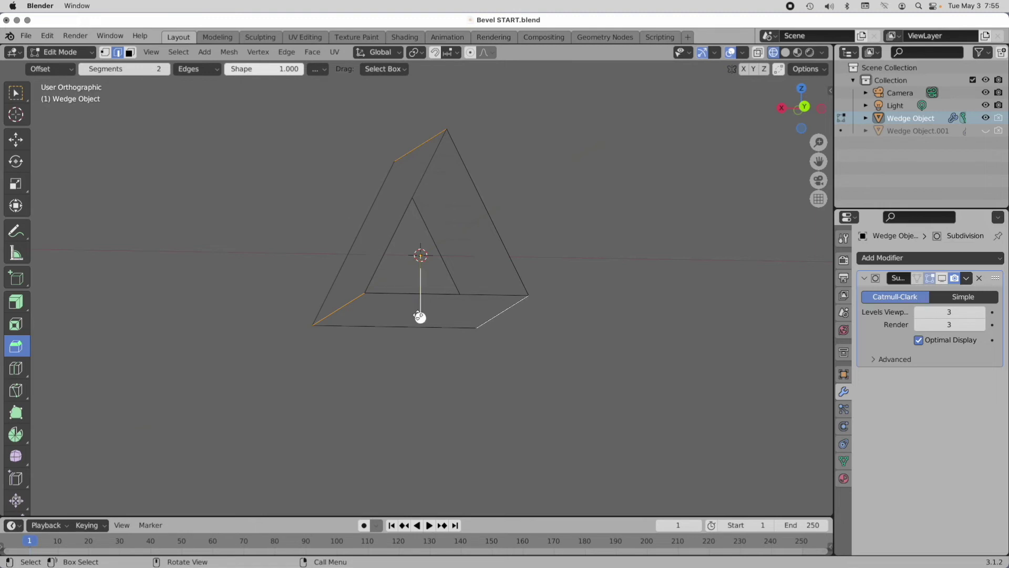
drag(421, 318, 421, 346)
scroll(449, 210, up, 4)
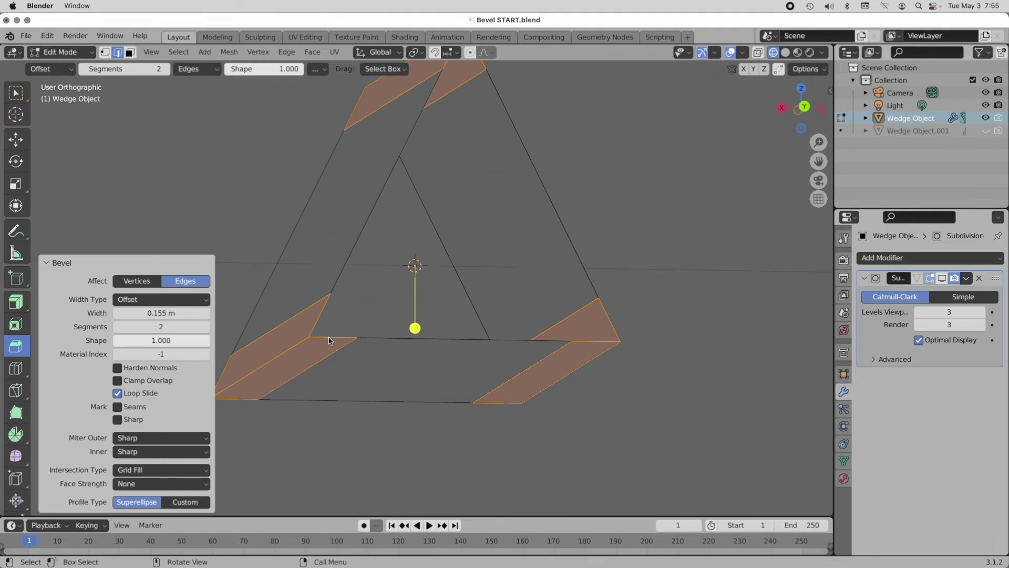
Bevel the three long outer corner edges between the new support edges about 0.129 m wide, with 6 segments and a shape of 0.5
click(276, 175)
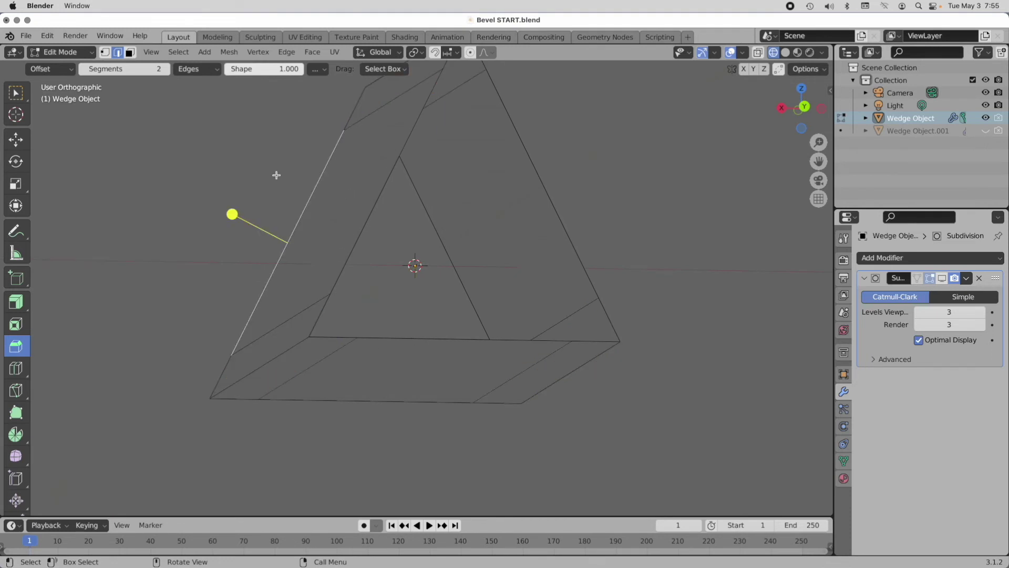
click(299, 343)
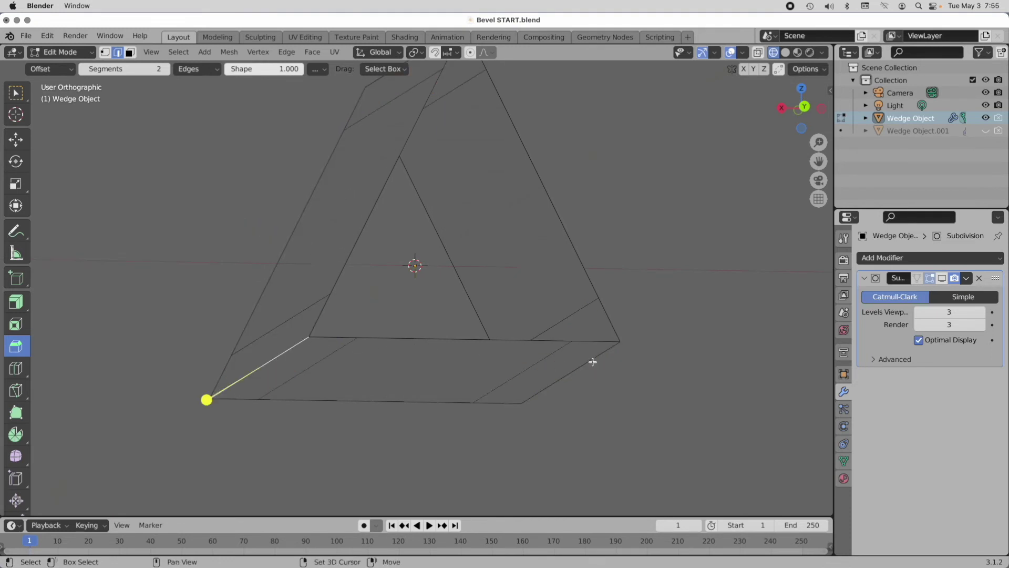
shift+click(593, 361)
shift+middle_drag(569, 79, 582, 149)
shift+click(438, 113)
scroll(437, 255, down, 5)
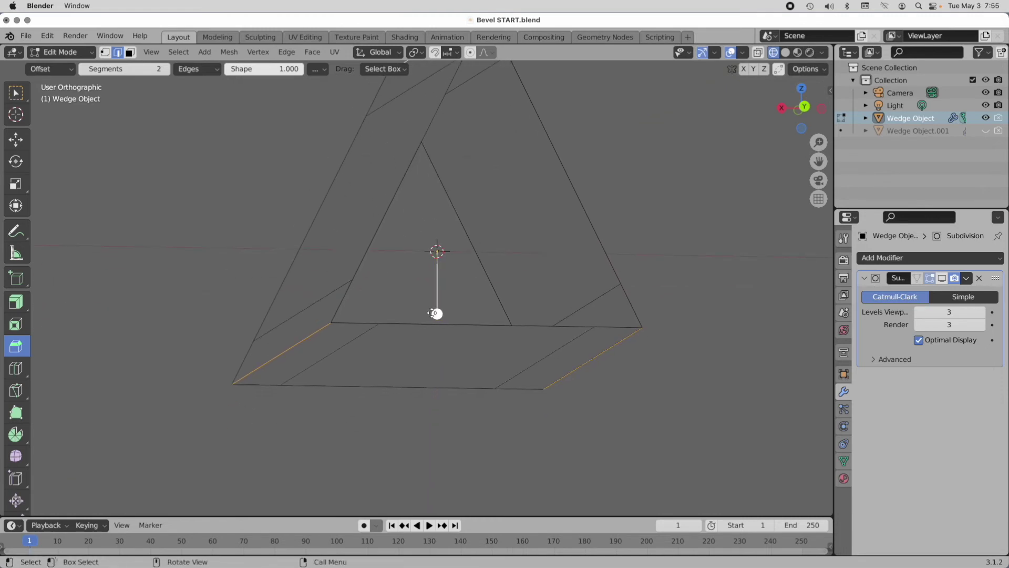
drag(436, 313, 442, 358)
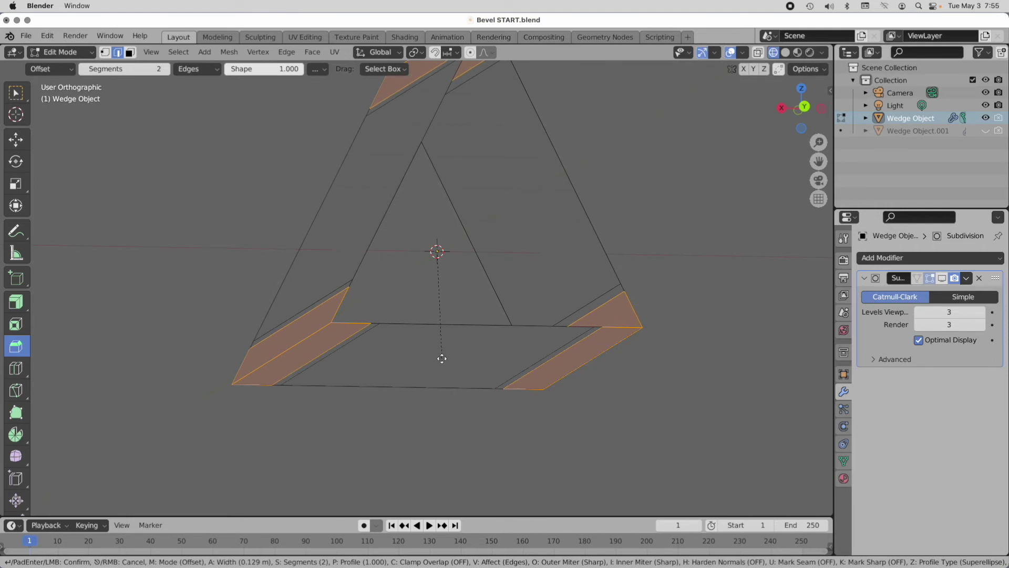
drag(442, 358, 442, 358)
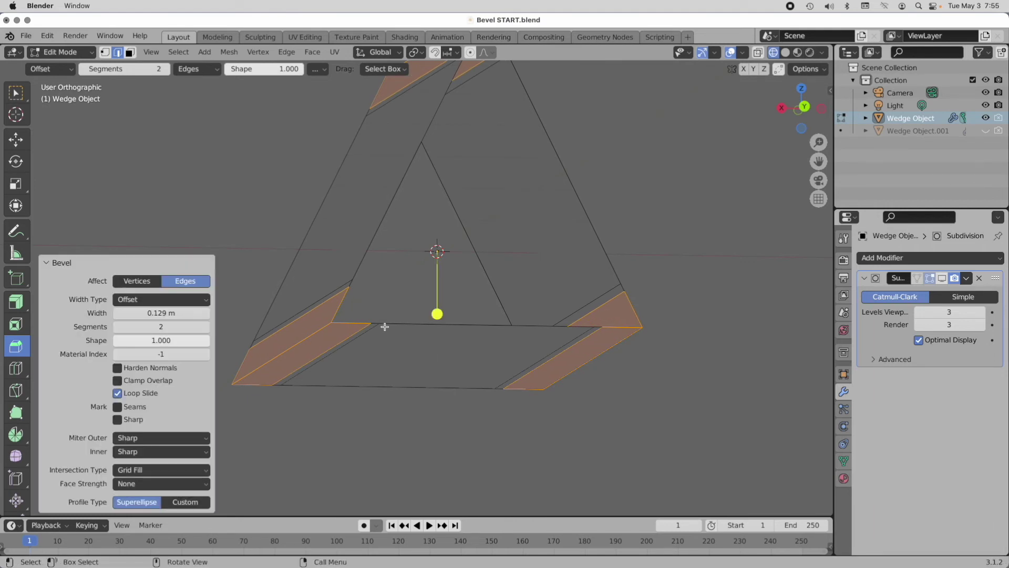
click(156, 326)
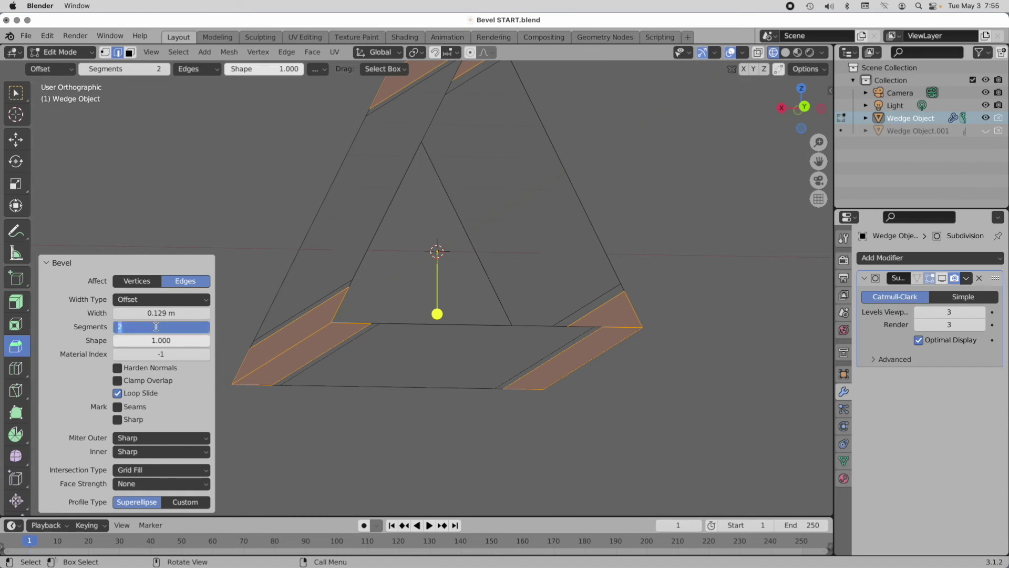
key(Tab)
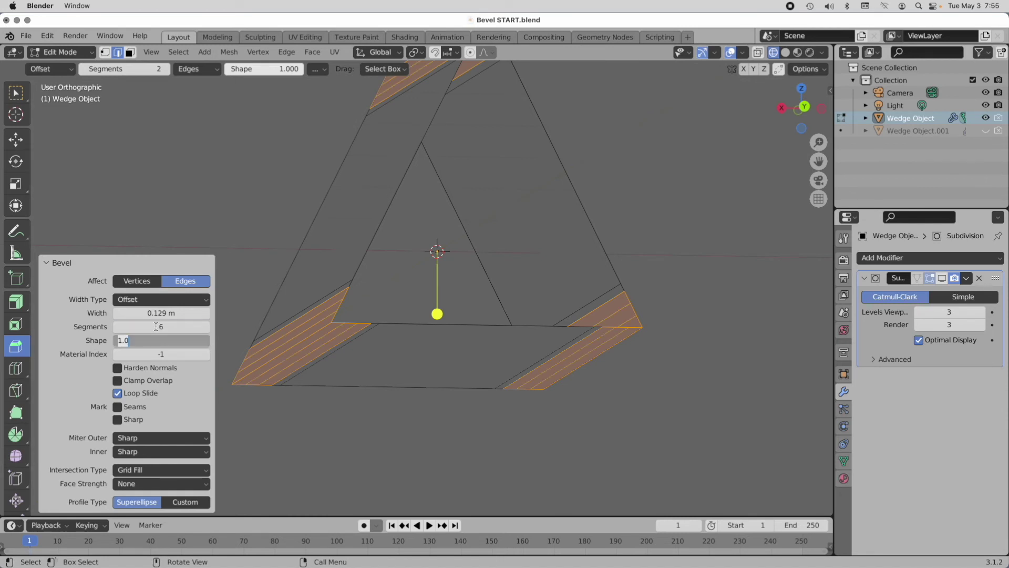
text(0.5)
key(Return)
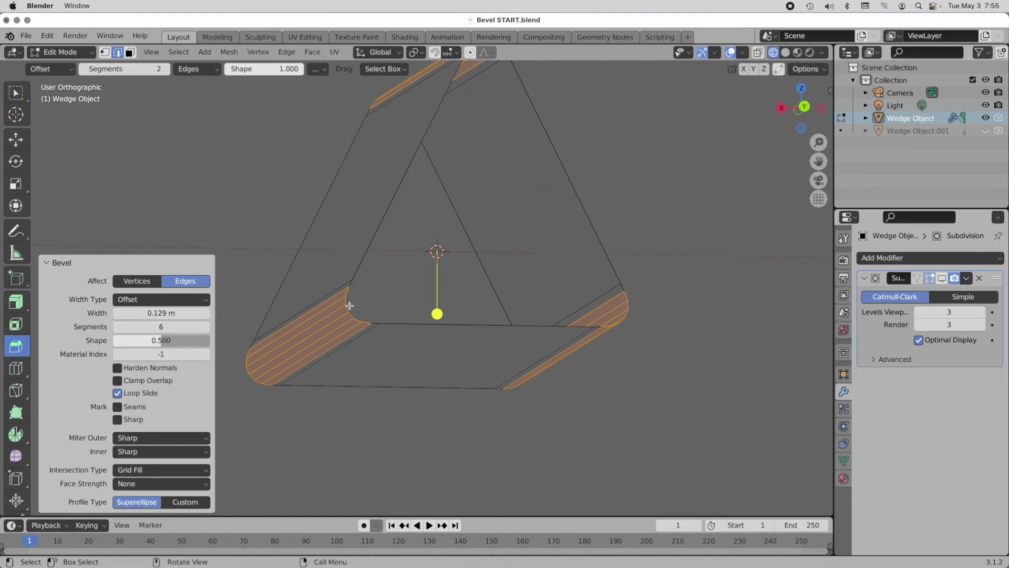
Show the Subdivision Surface modifier in the viewport again and inspect the rounded lower corner from the back
scroll(345, 309, up, 4)
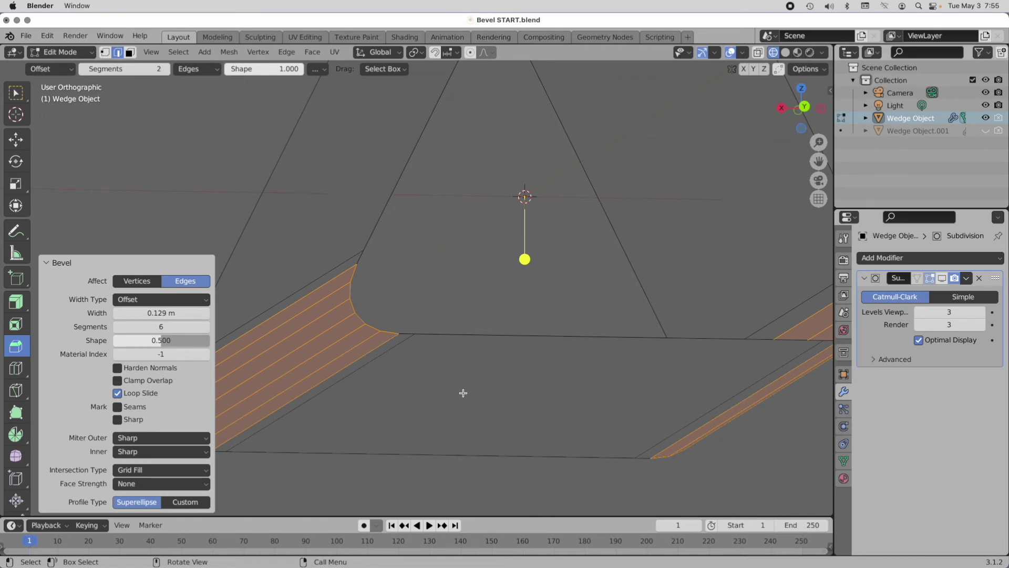
click(943, 278)
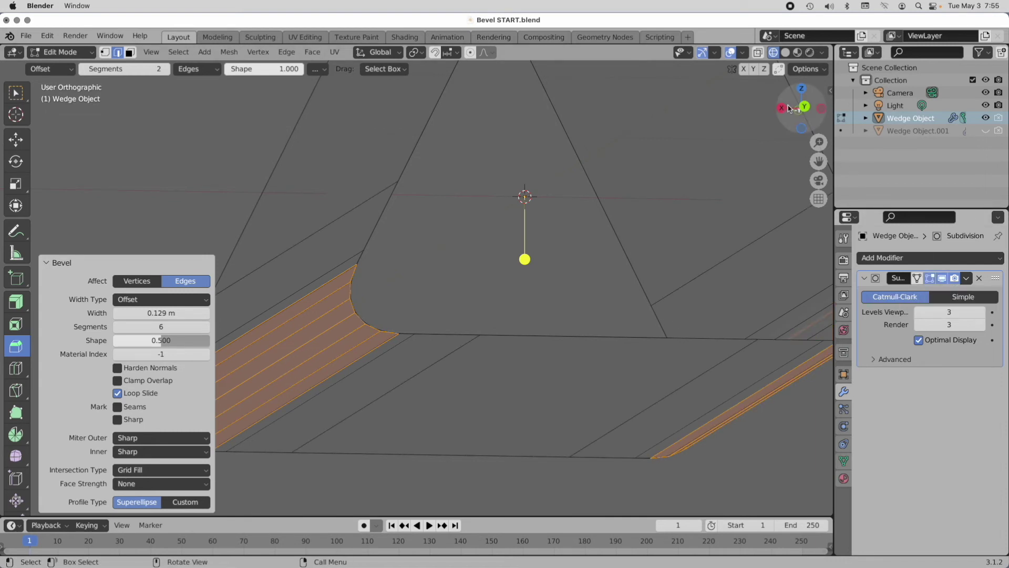
click(805, 107)
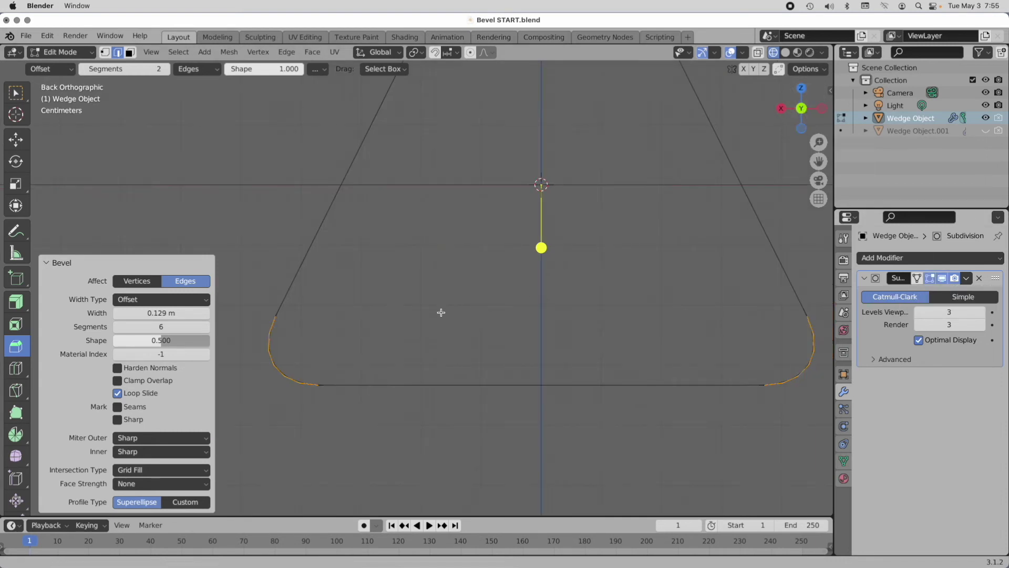
shift+scroll(415, 321, down, 3)
ctrl+middle_drag(388, 331, 490, 233)
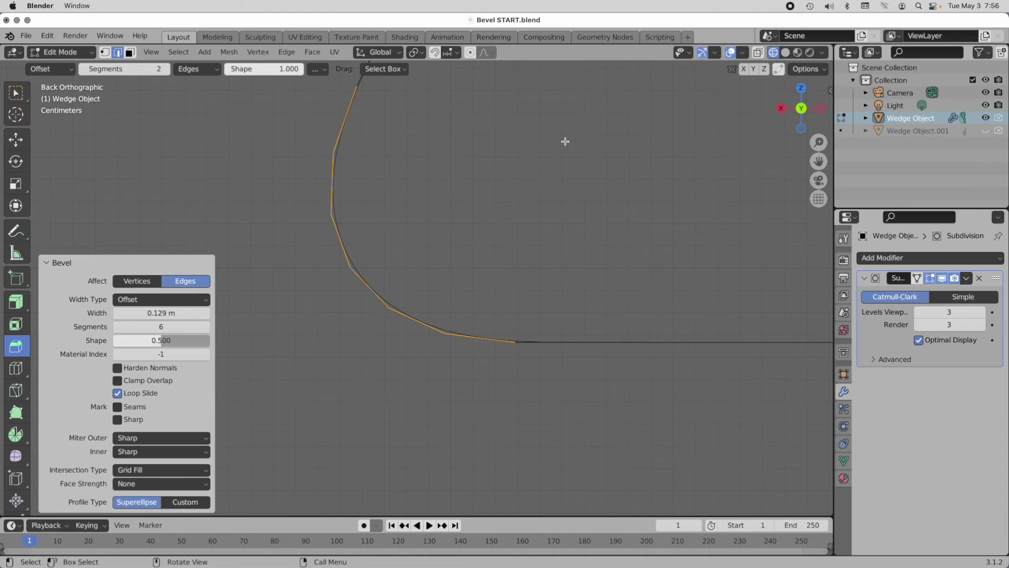
Display the split normals in the viewport overlays and examine them around the rounded corners
click(743, 53)
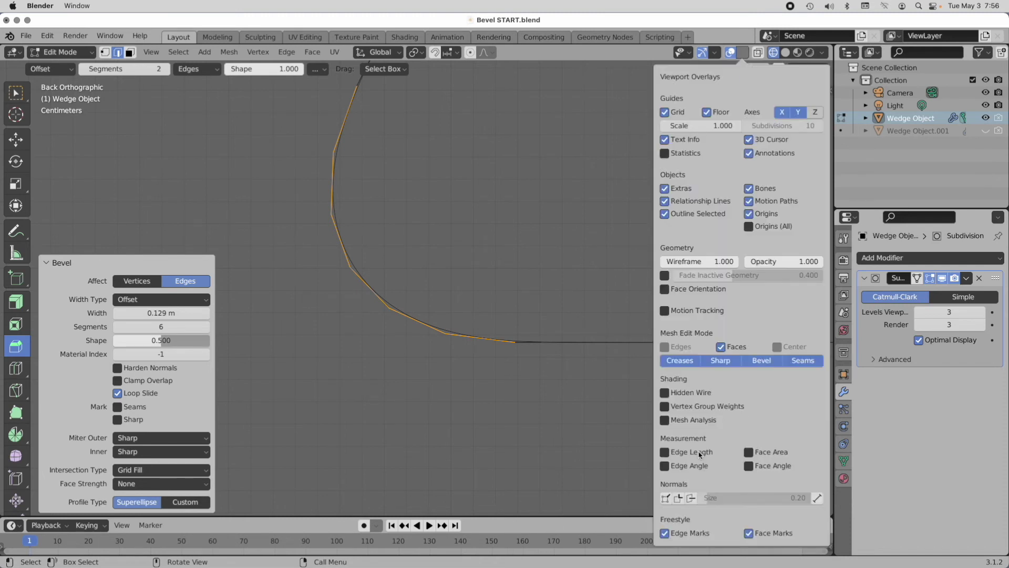
click(678, 498)
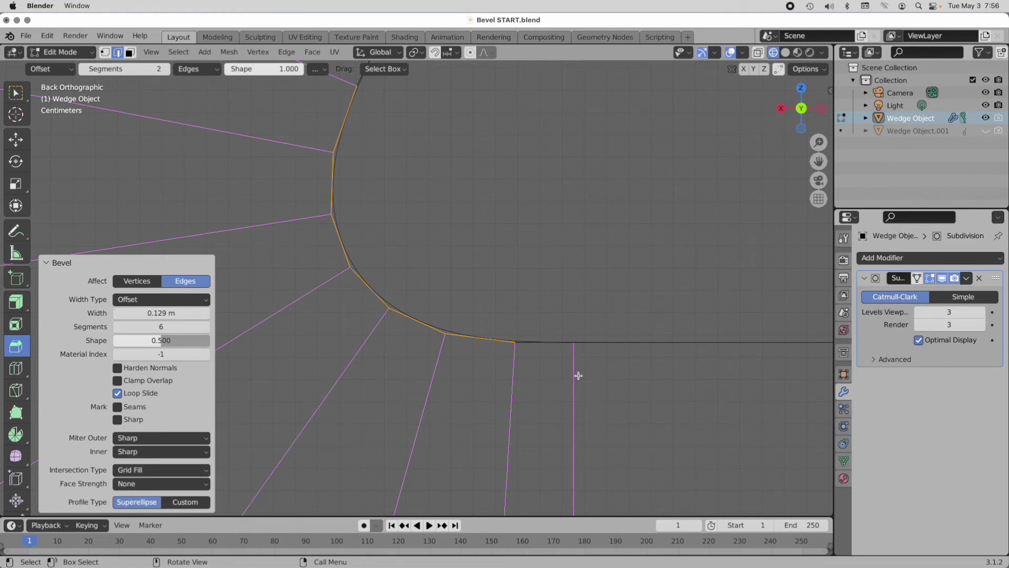
scroll(633, 354, down, 2)
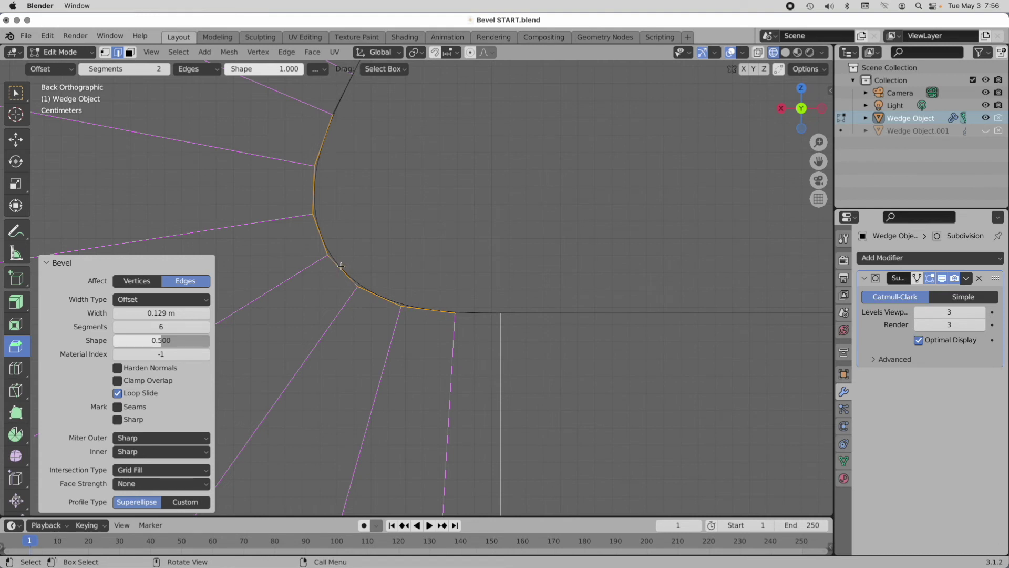
ctrl+middle_drag(354, 257, 440, 349)
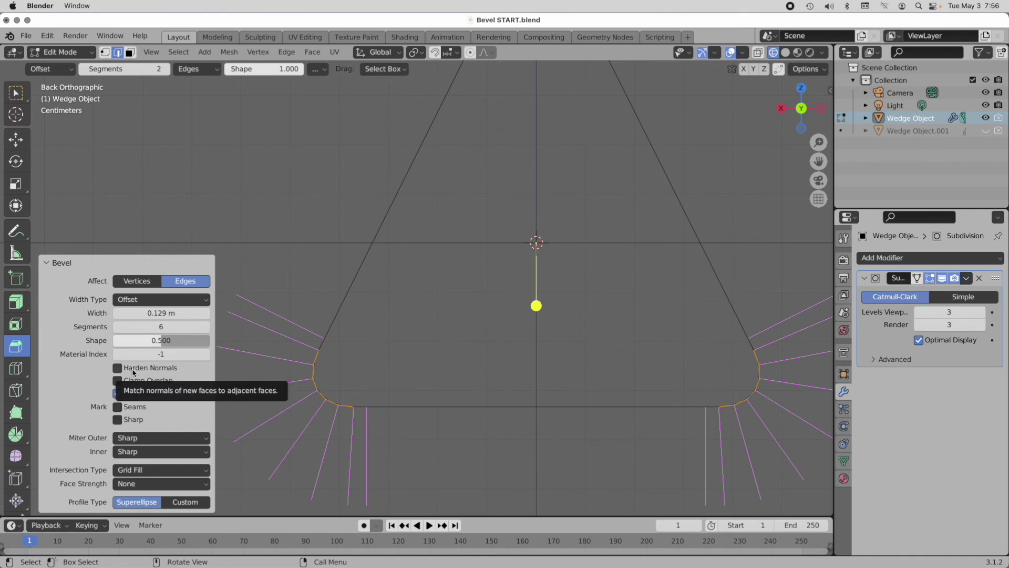
middle_drag(311, 198, 444, 378)
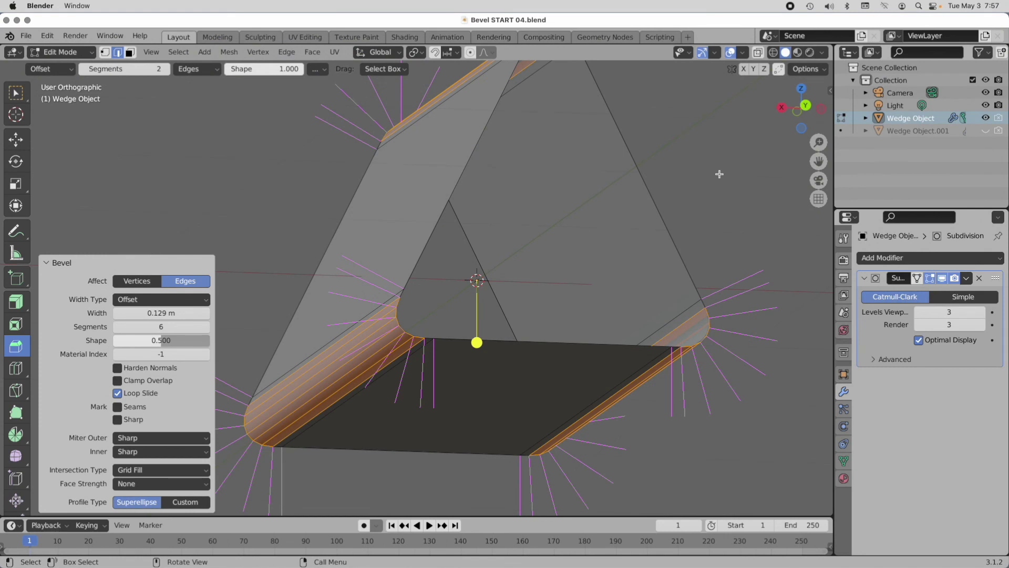
Deselect the mesh, switch to Object Mode and view the smoothed wedge from an angle
click(719, 174)
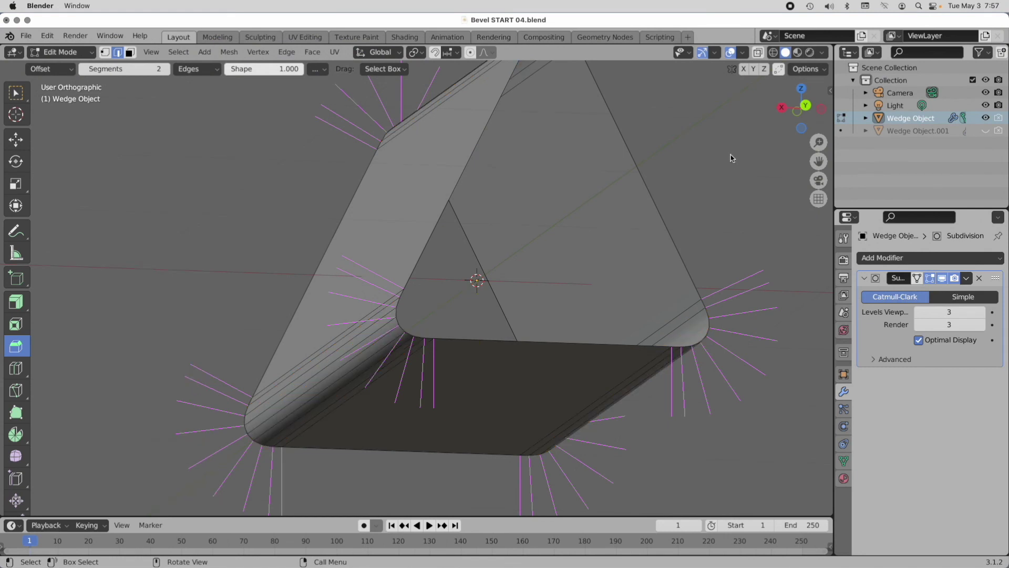
key(Tab)
middle_drag(721, 171, 661, 232)
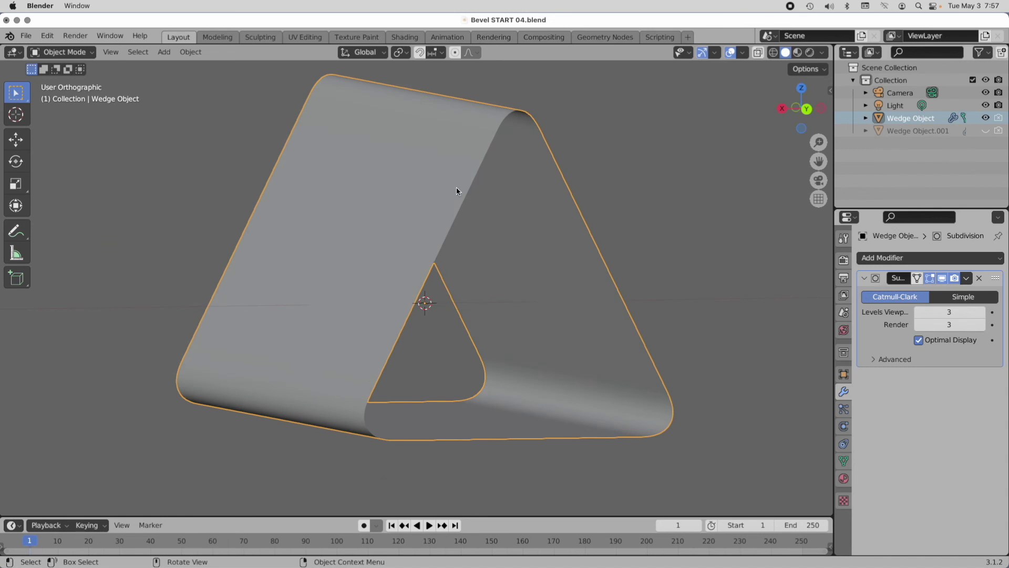
Return to Edit Mode, check the wedge in X-ray, and turn off the split normals display in the viewport overlays
key(Tab)
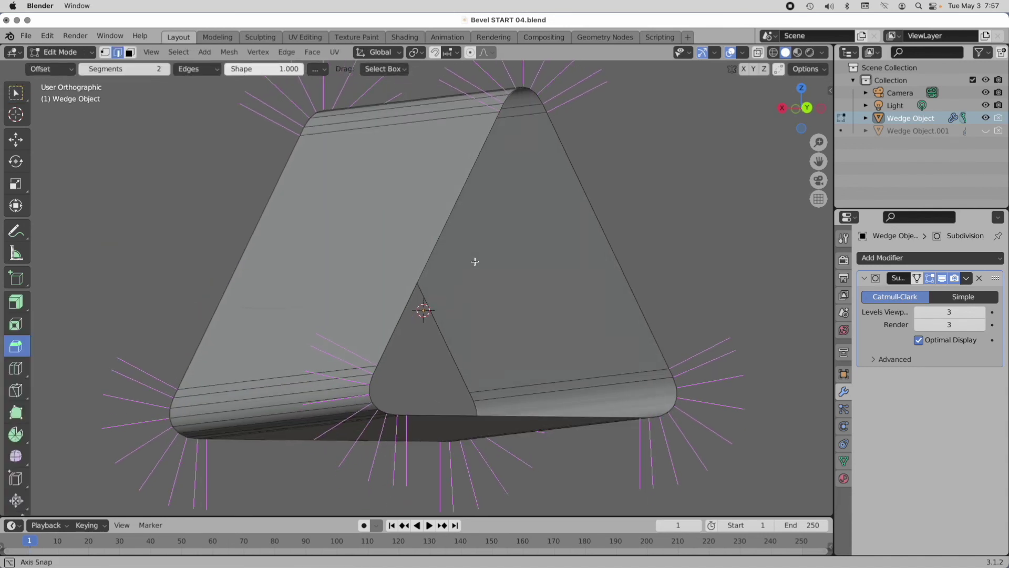
middle_drag(474, 262, 479, 256)
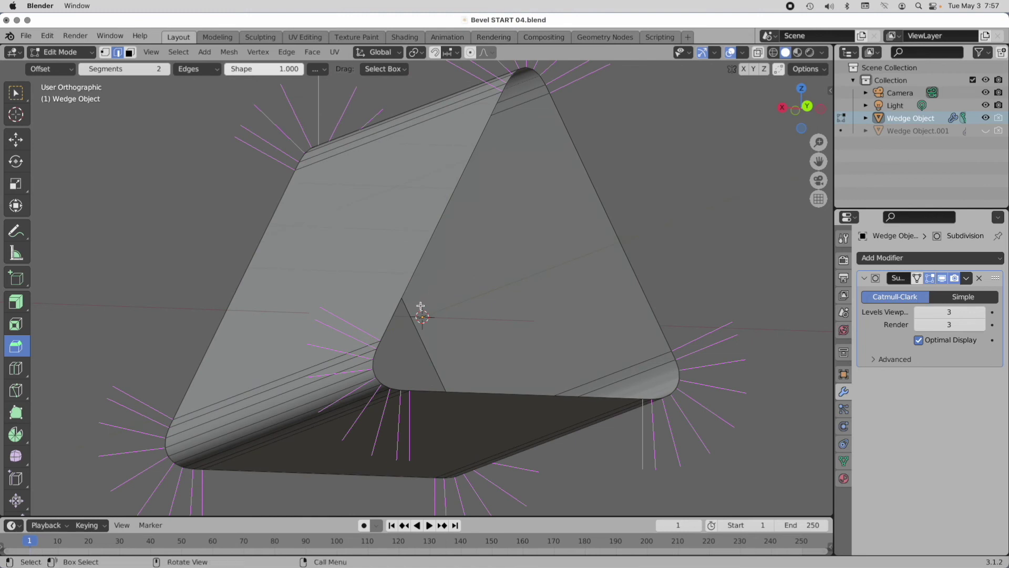
click(761, 54)
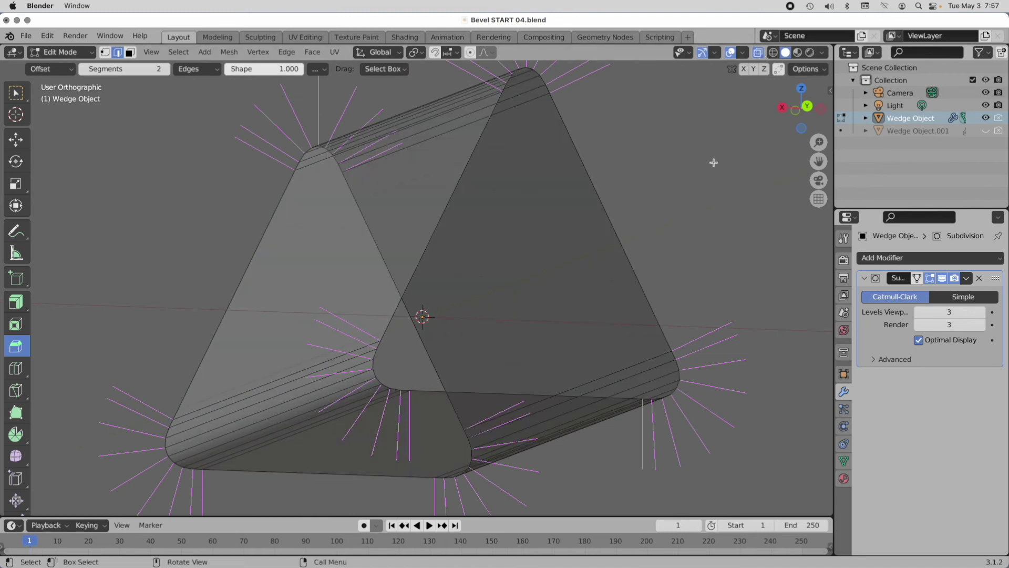
click(758, 54)
click(744, 54)
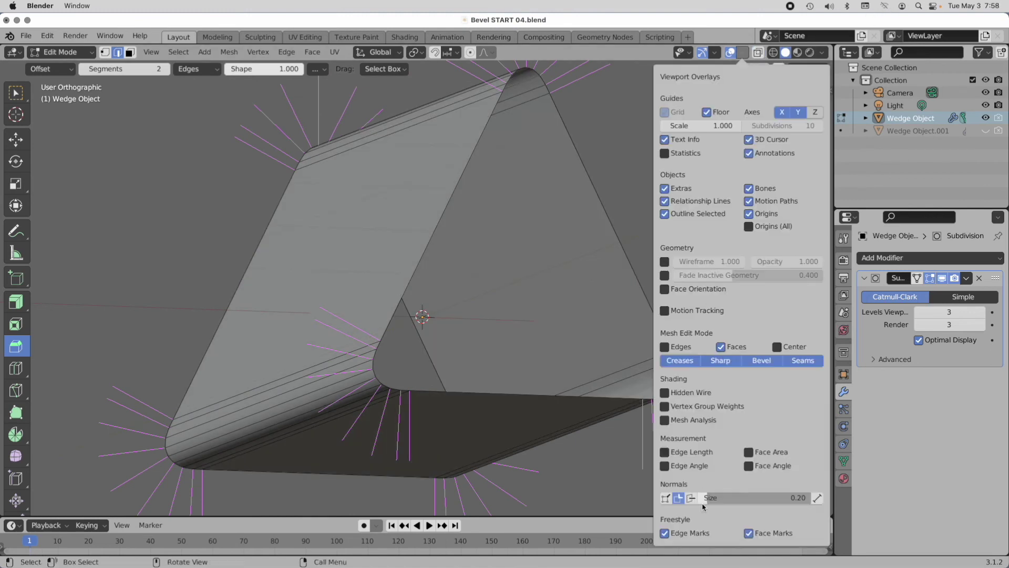
click(680, 497)
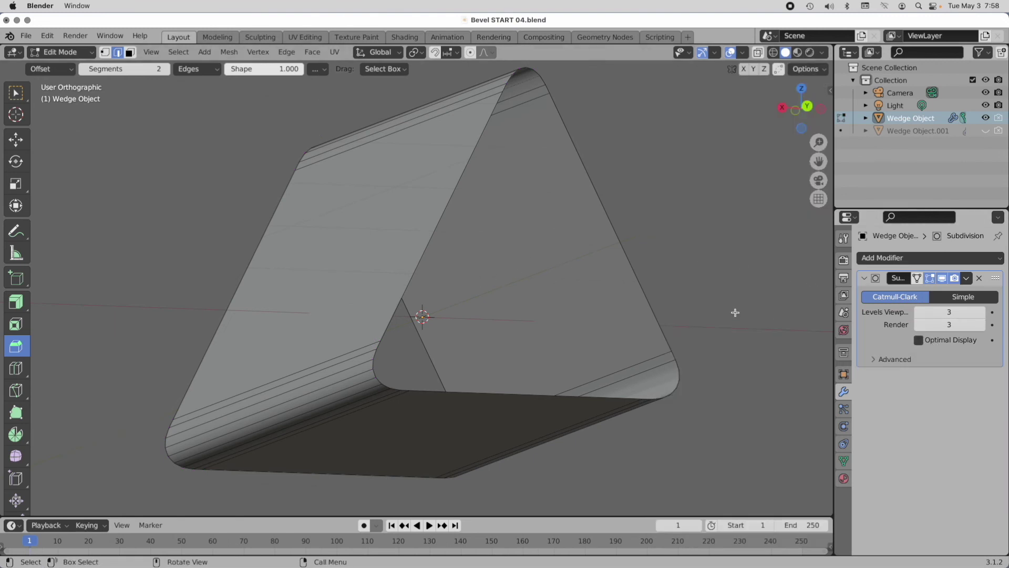
Switch the viewport to wireframe shading and compare the subdivided mesh with Optimal Display off and on
click(773, 54)
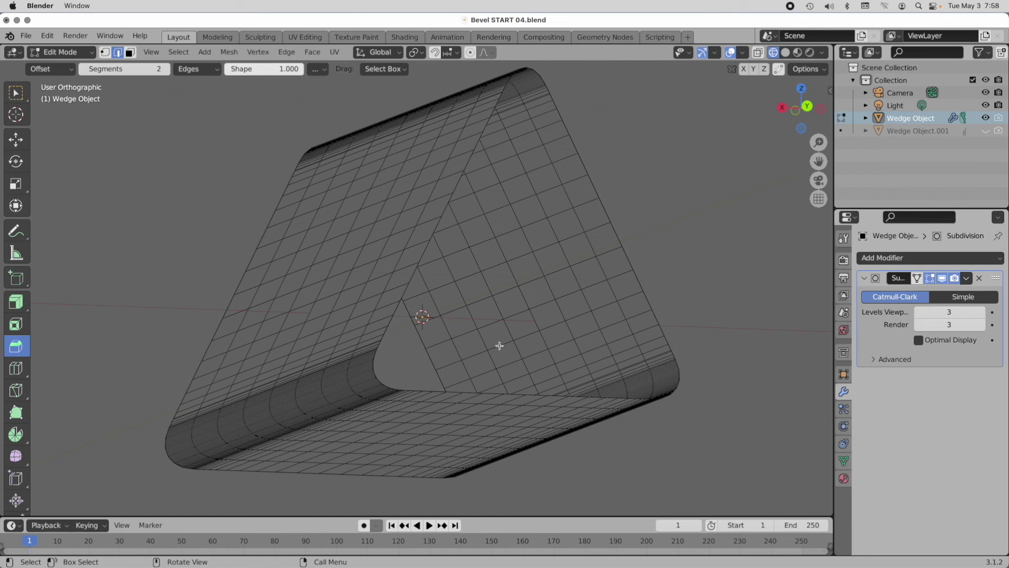
click(936, 345)
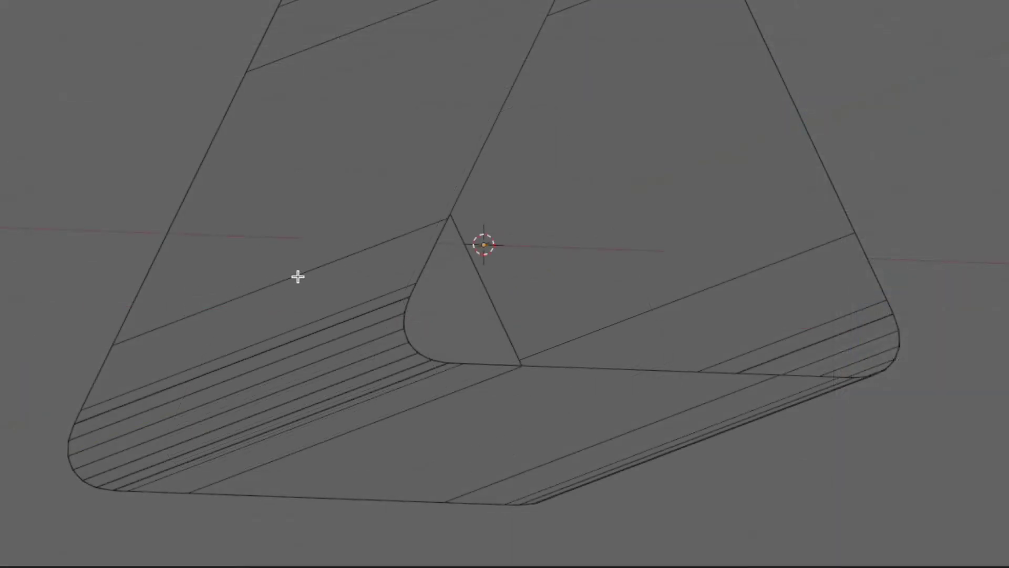
Compare the bevel's narrow outermost face with the large flat side face by selecting their shared edge and each face in turn
click(359, 300)
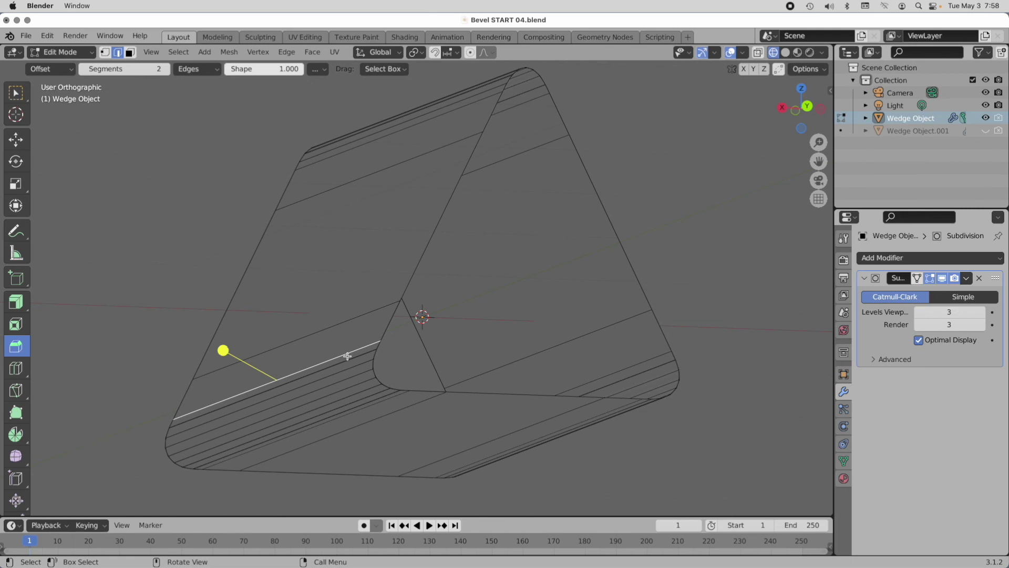
click(130, 52)
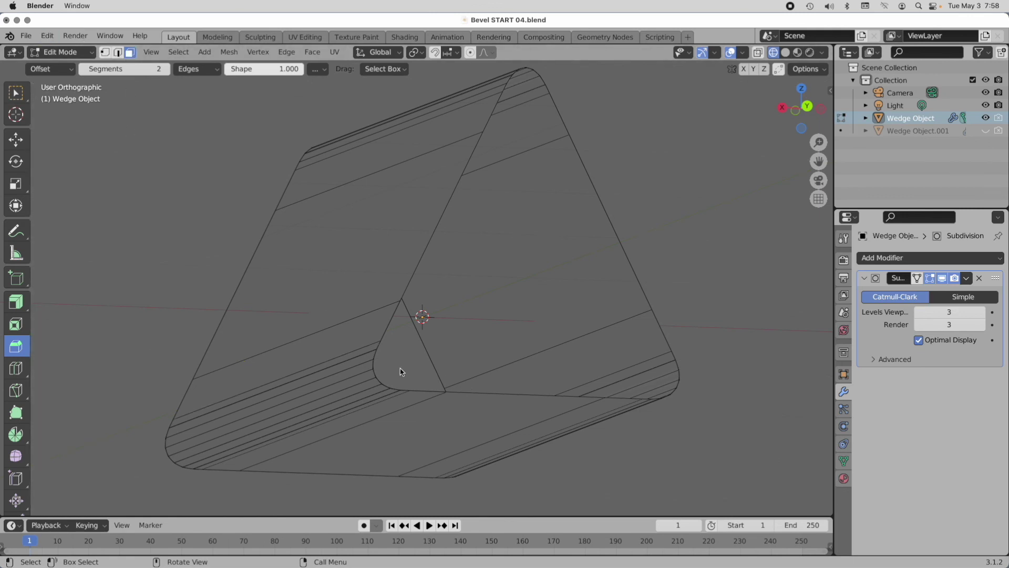
click(349, 356)
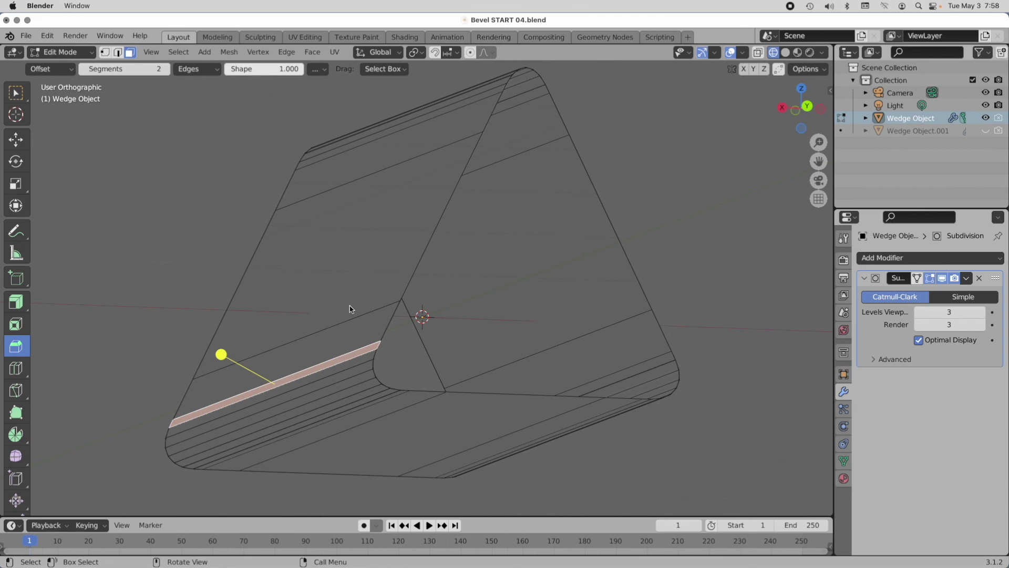
click(367, 239)
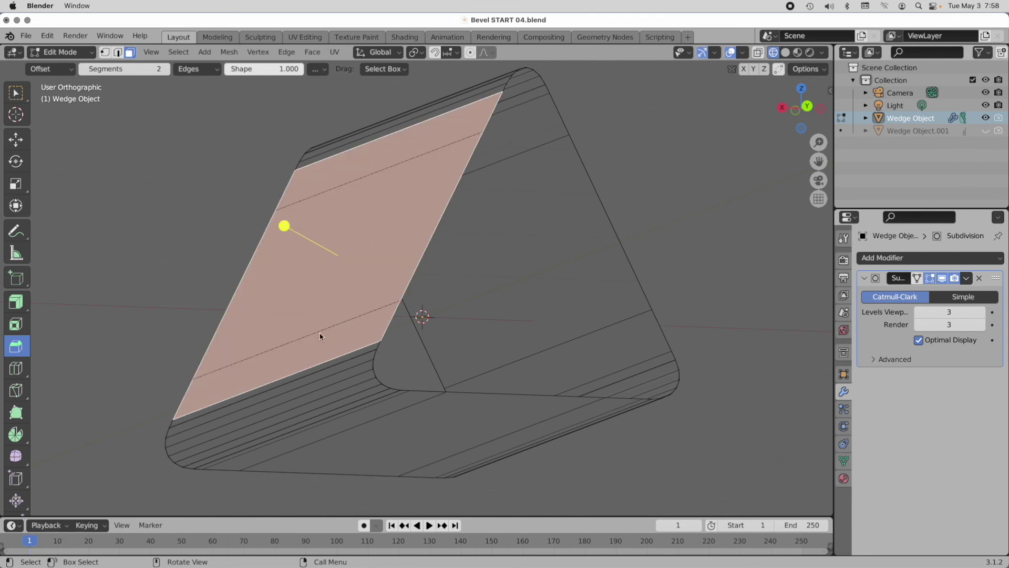
Turn off Optimal Display, clear the selection and examine the subdivision spacing around the near lower rounded corner
click(919, 340)
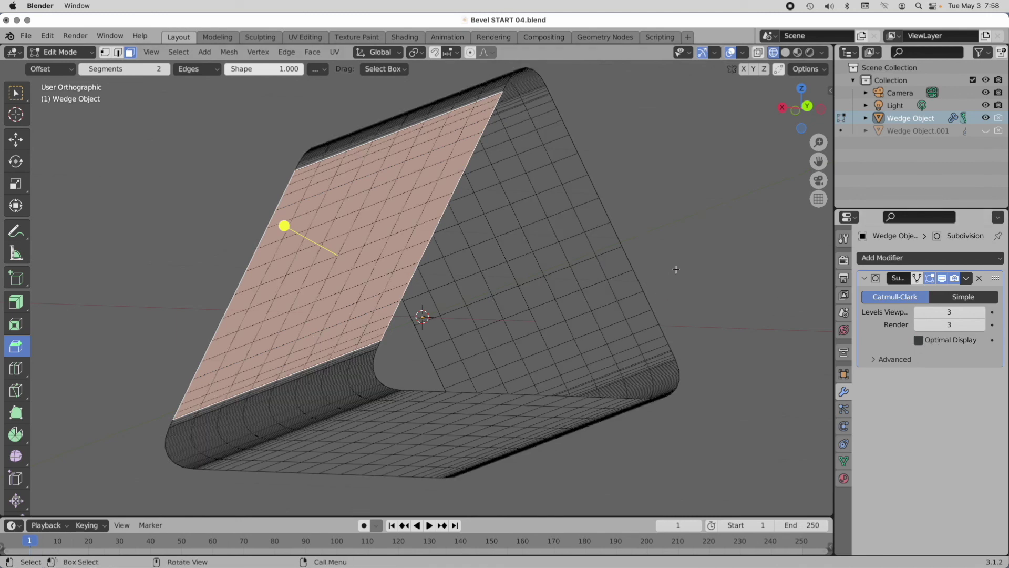
key(alt+a)
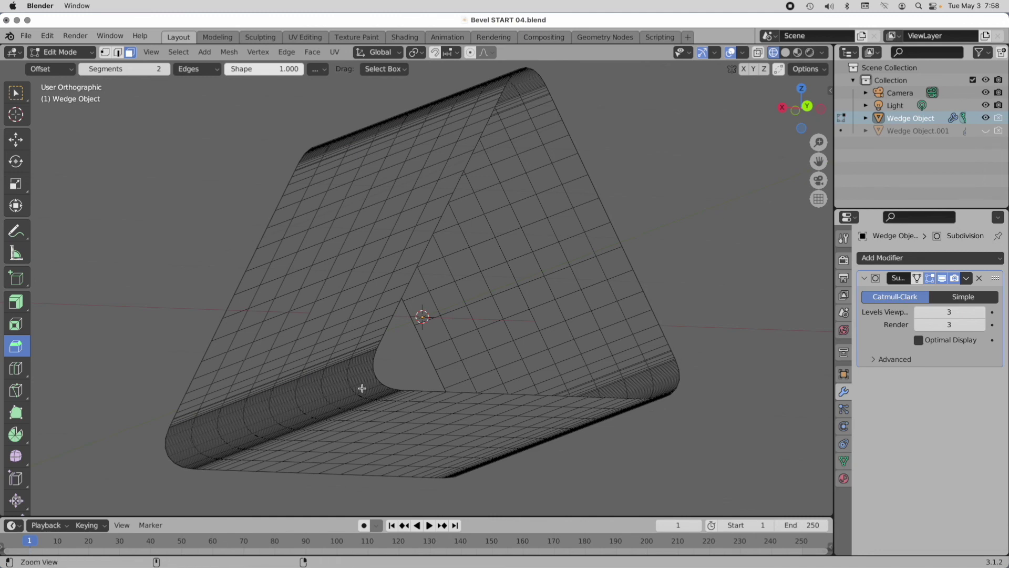
scroll(361, 388, up, 2)
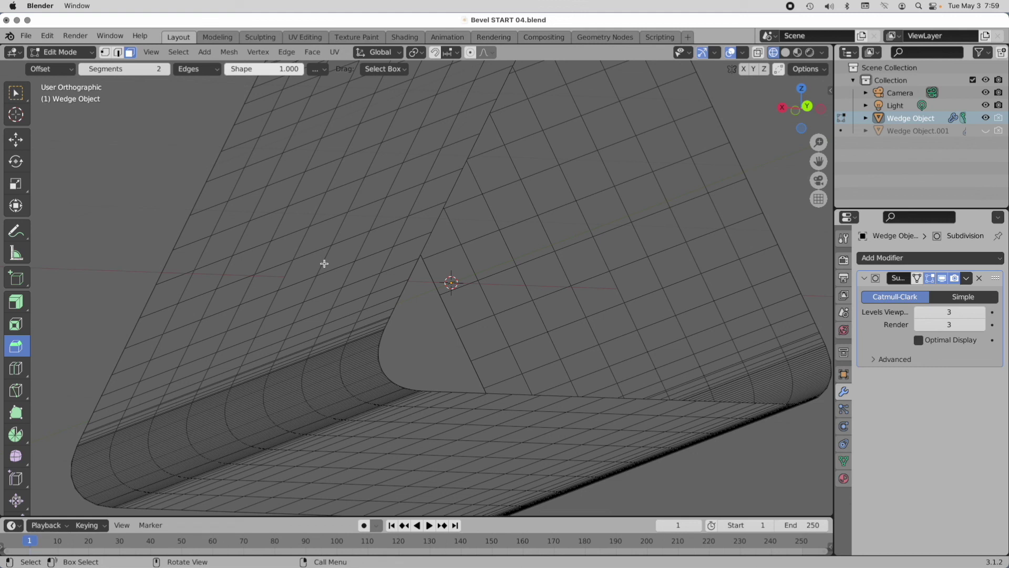
Crease the two outer boundary edges of the near lower corner bevel with a factor of 1.000, and view the result with Optimal Display off
alt+click(337, 338)
key(alt+a)
click(119, 52)
alt+click(364, 327)
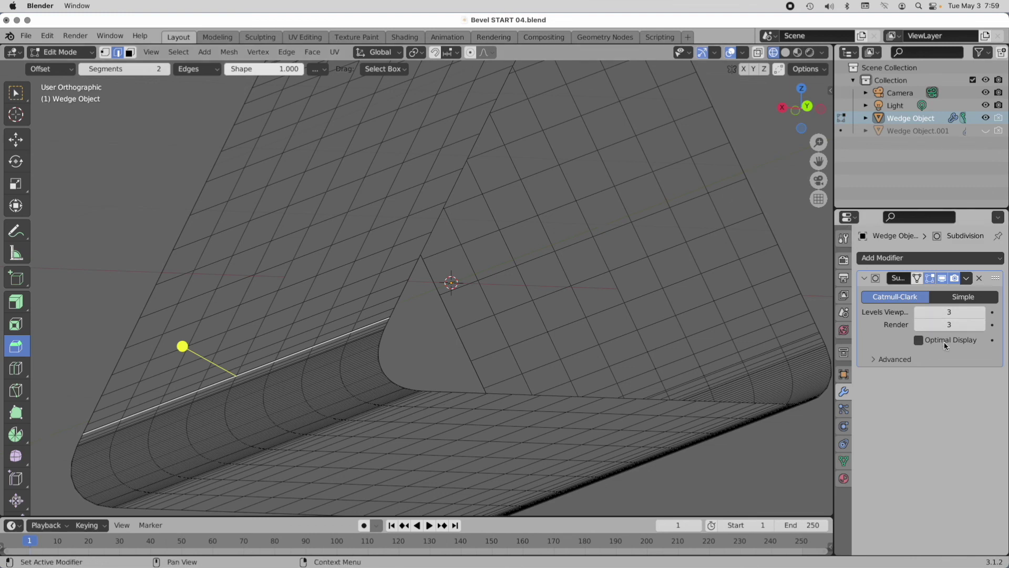
click(919, 340)
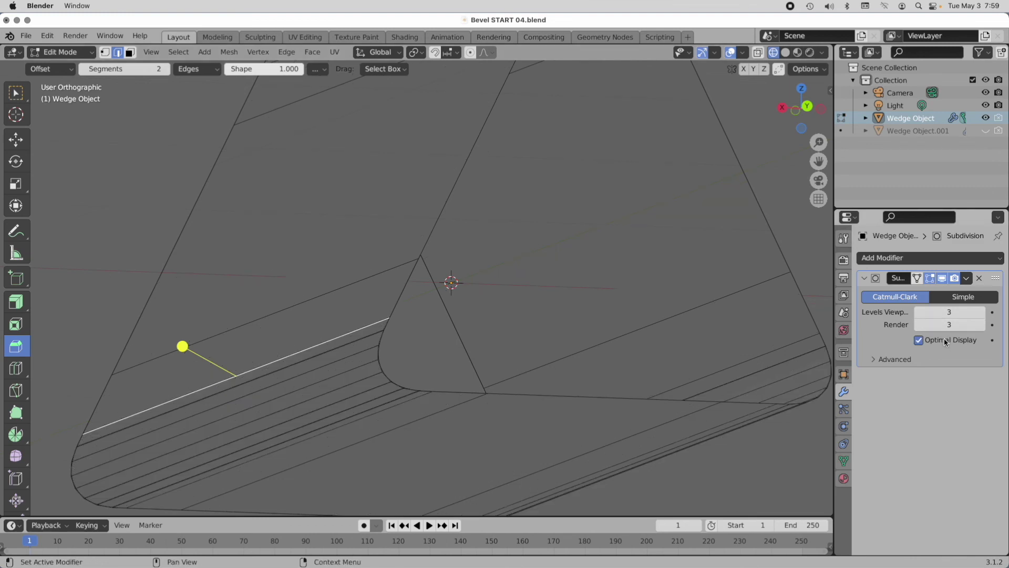
alt+shift+click(414, 400)
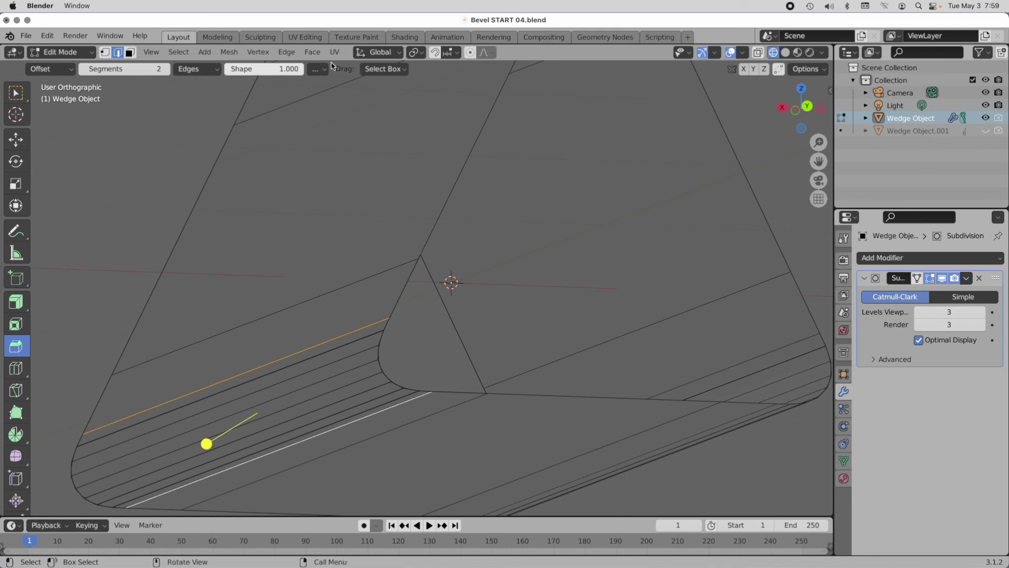
click(286, 52)
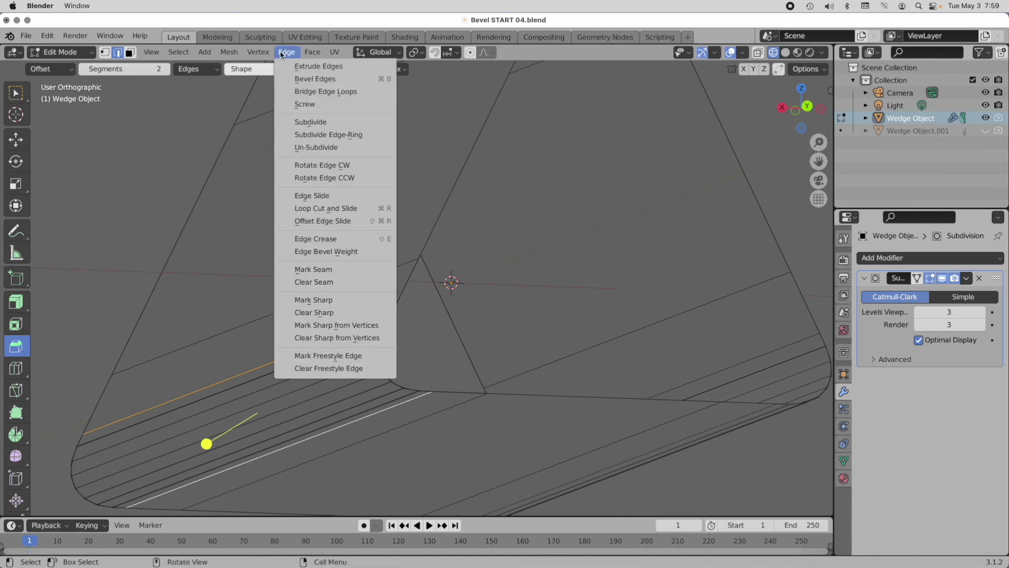
click(339, 240)
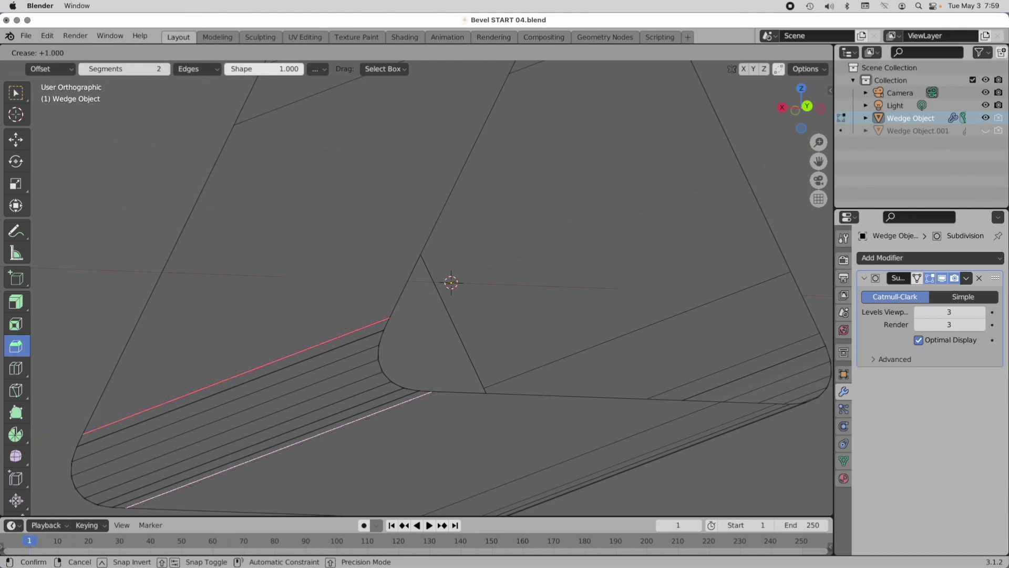
click(206, 443)
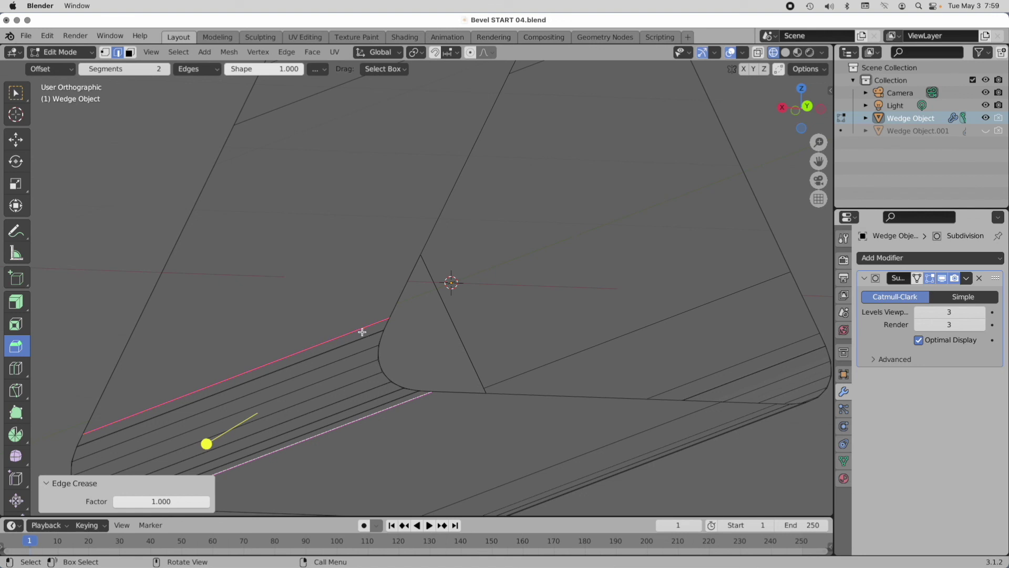
click(919, 340)
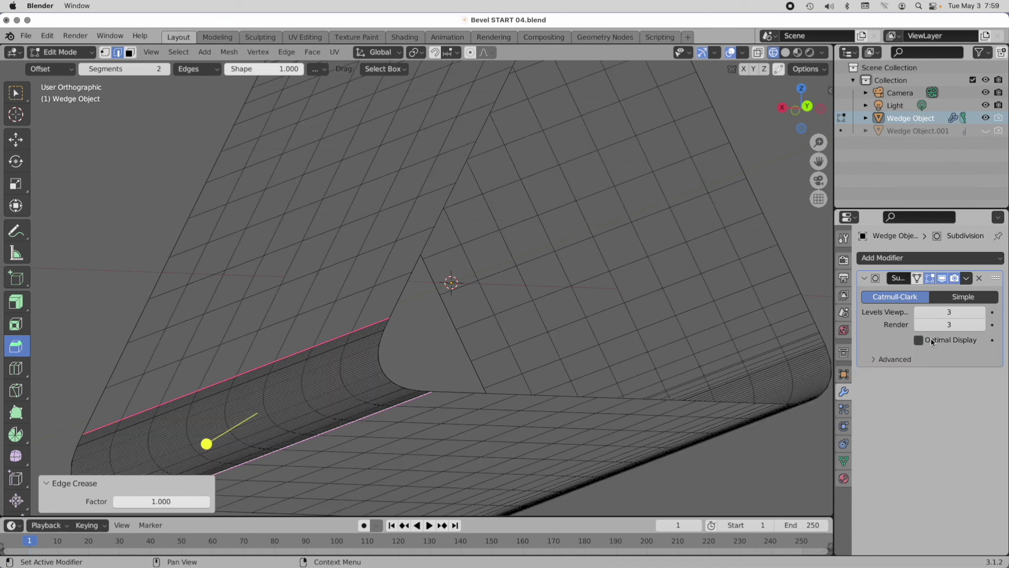